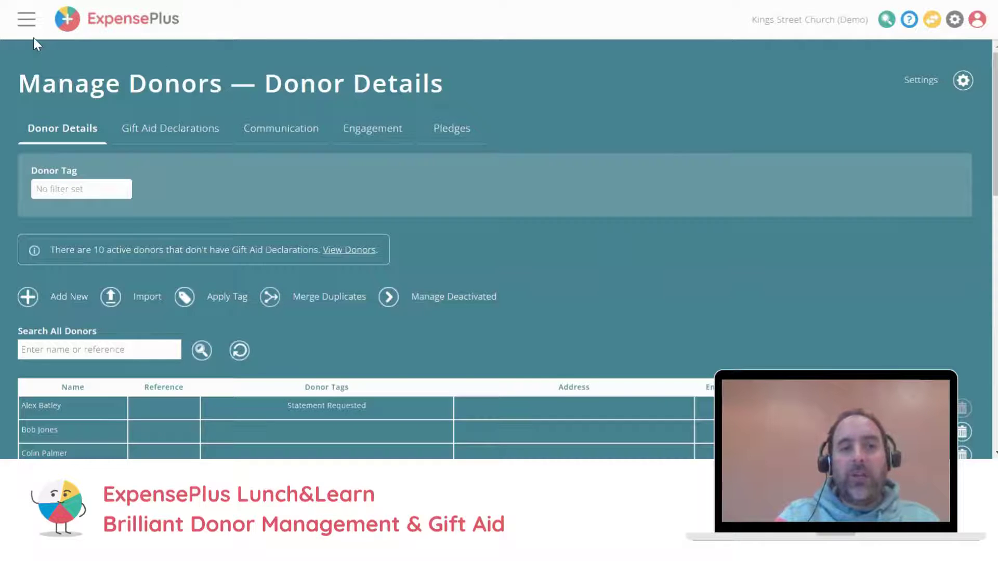
# Go to the Manage Donors page from the main navigation menu.
pyautogui.click(26, 21)
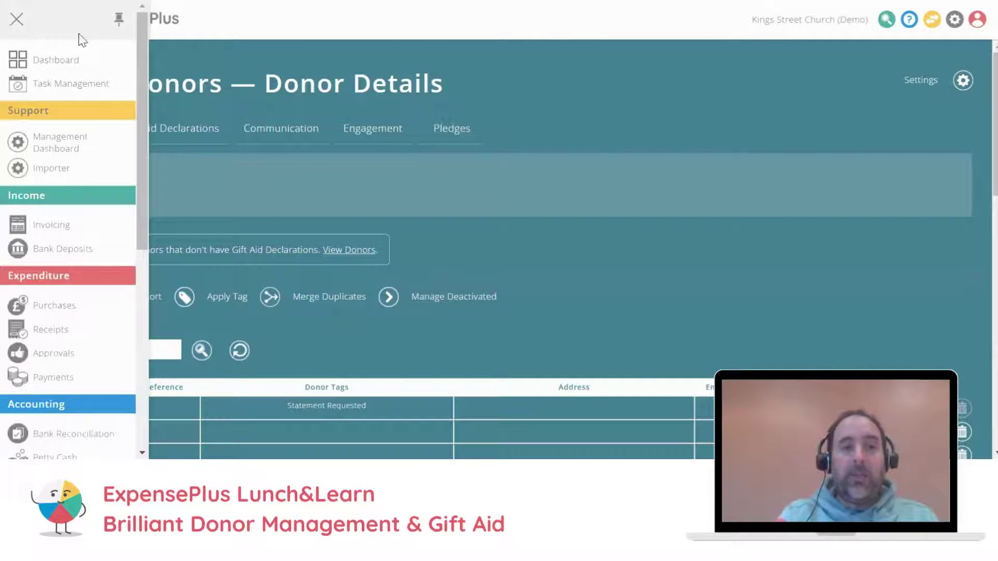
pyautogui.moveTo(143, 83); pyautogui.dragTo(140, 217)
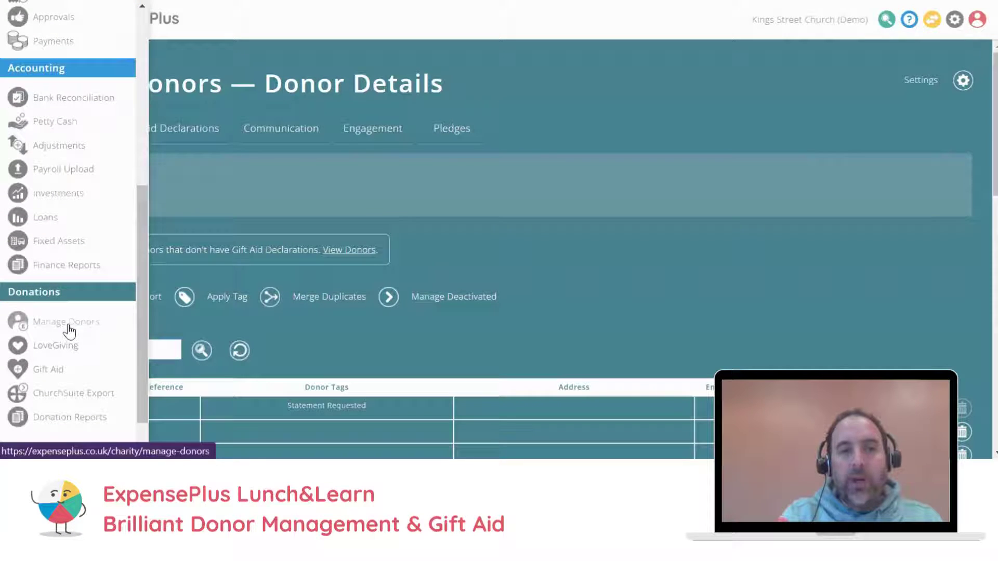
pyautogui.click(166, 305)
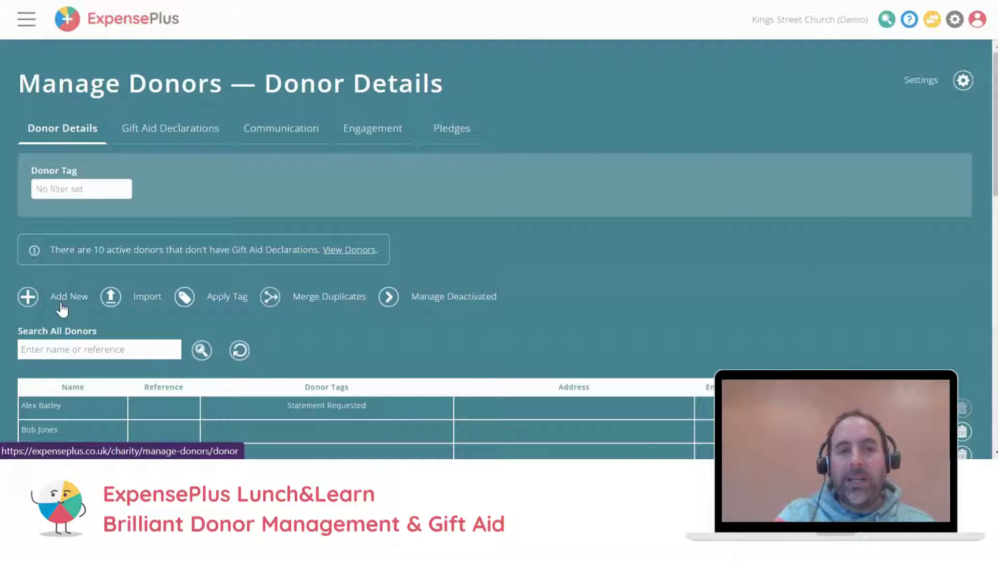
# Add a new donor with only the donor's full name entered, and save it.
pyautogui.click(61, 310)
pyautogui.click(73, 148)
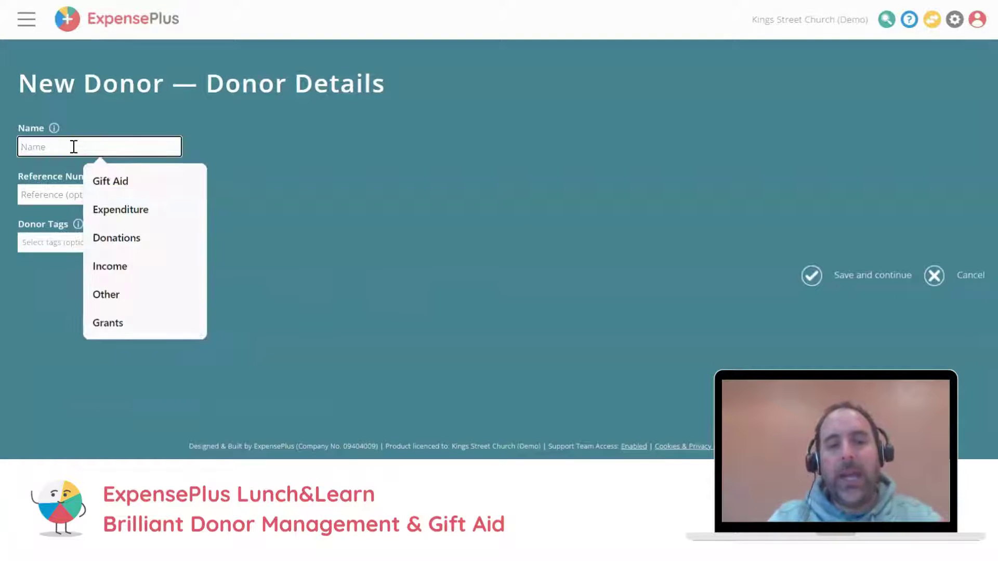
pyautogui.write('S')
pyautogui.press('BackSpace')
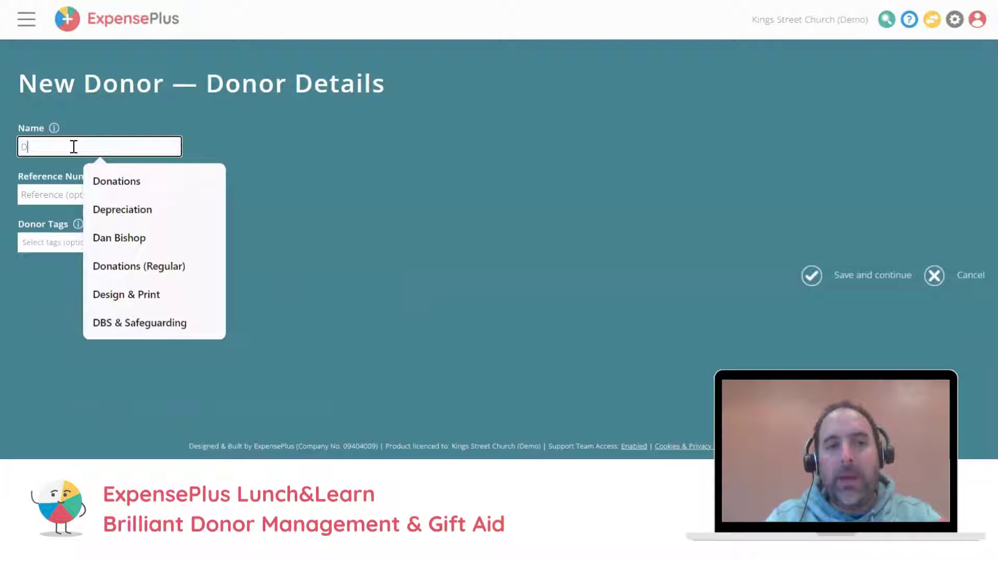
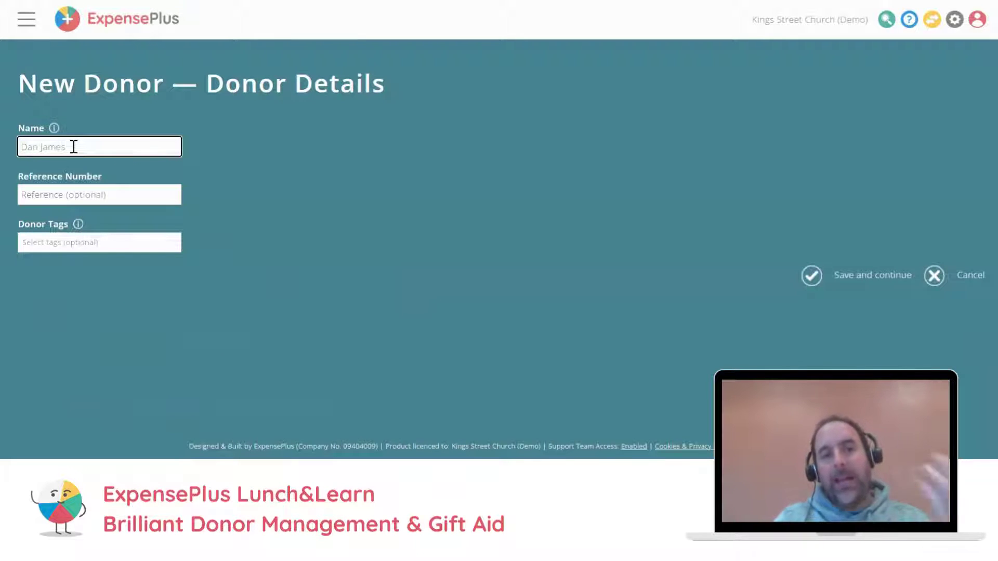
pyautogui.click(831, 283)
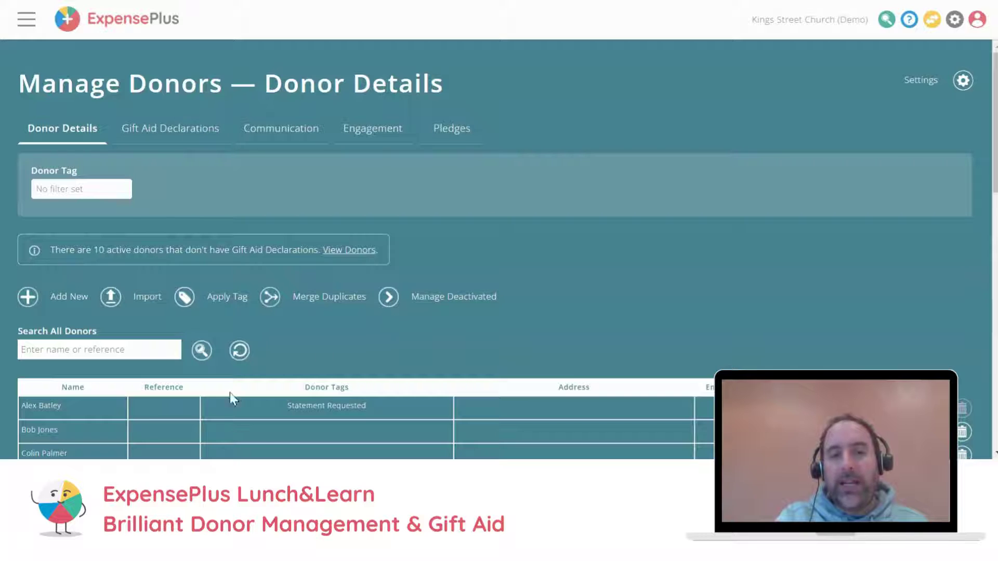
pyautogui.click(77, 415)
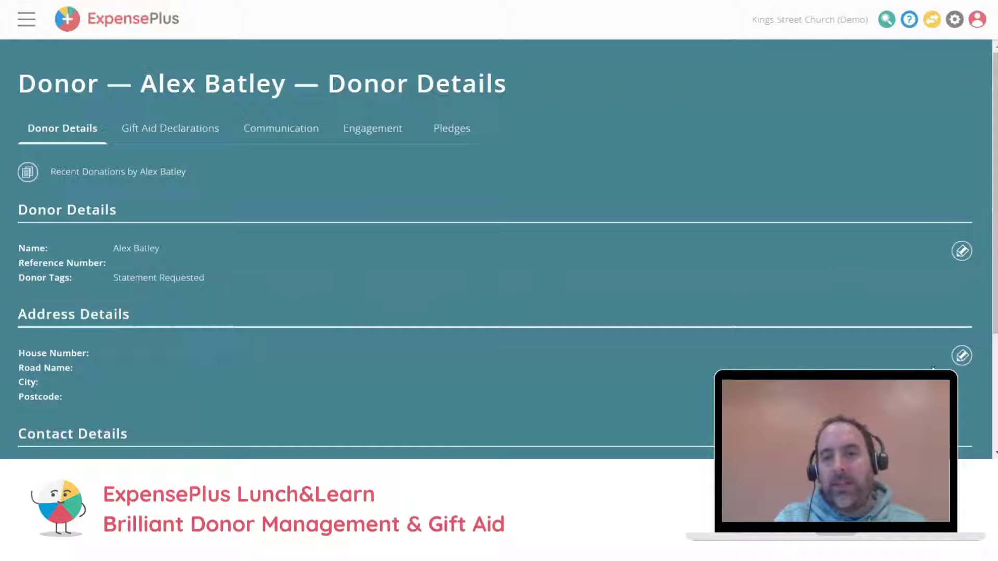
pyautogui.click(962, 357)
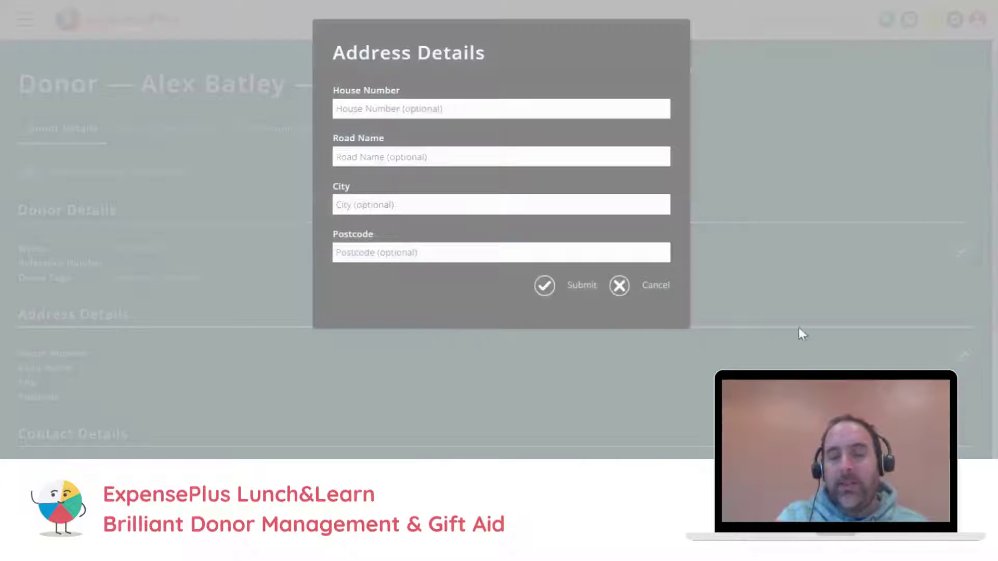
pyautogui.click(636, 289)
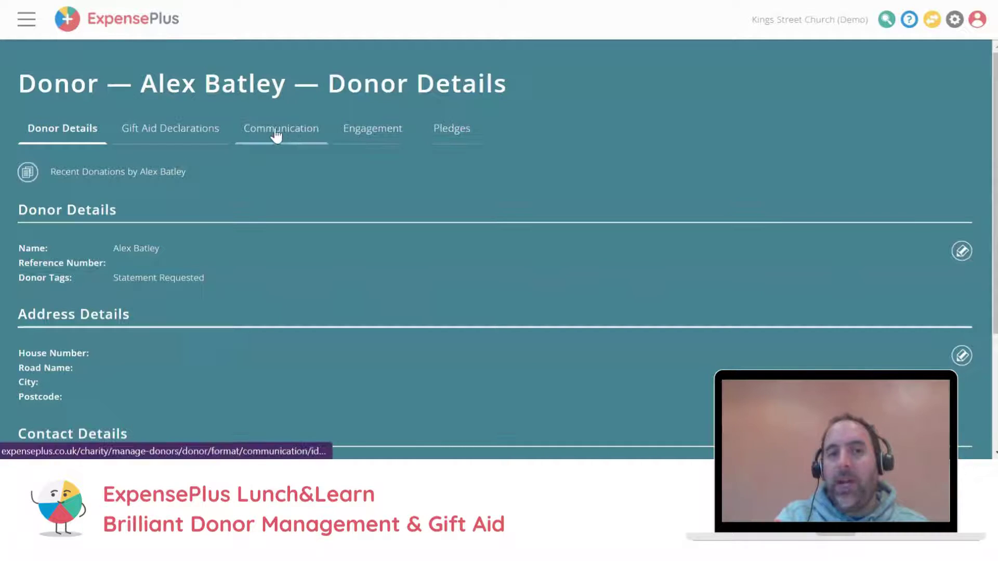
pyautogui.click(57, 115)
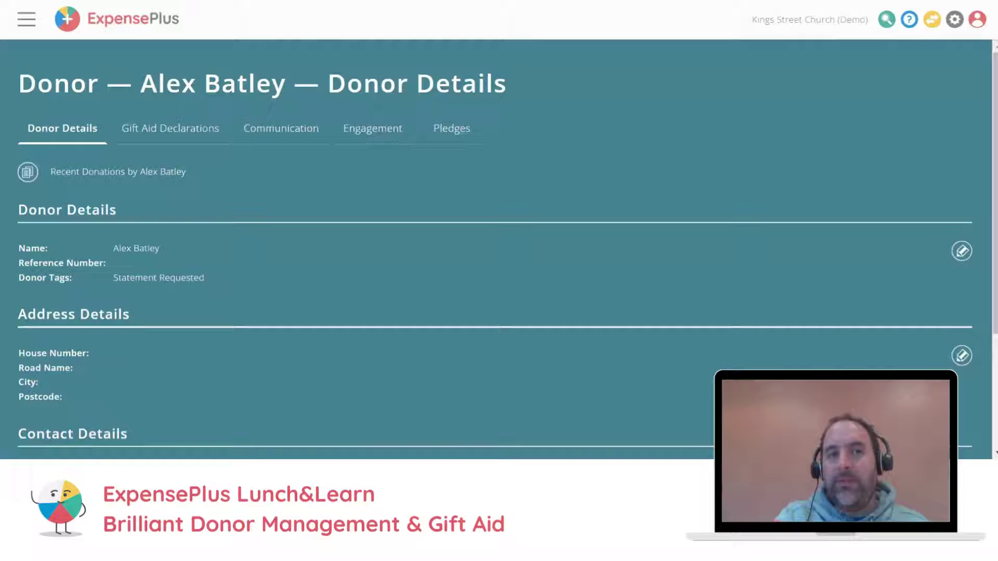
pyautogui.moveTo(26, 83); pyautogui.dragTo(221, 87)
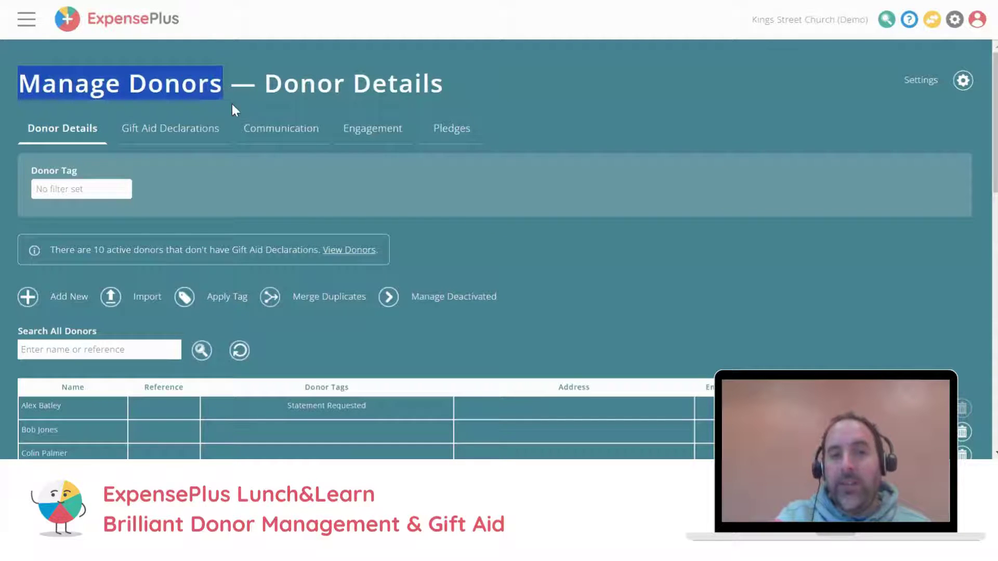
pyautogui.click(252, 108)
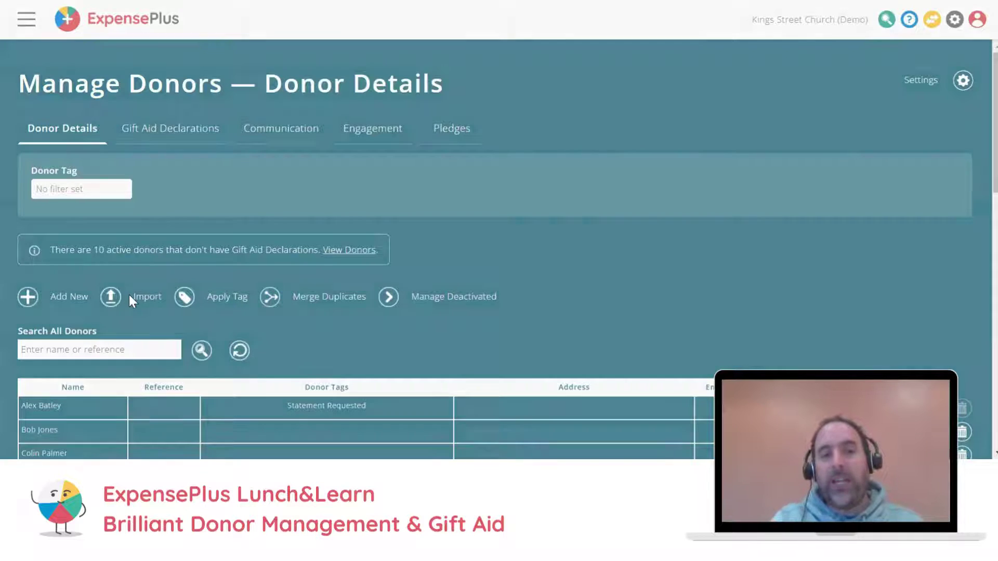
pyautogui.click(130, 296)
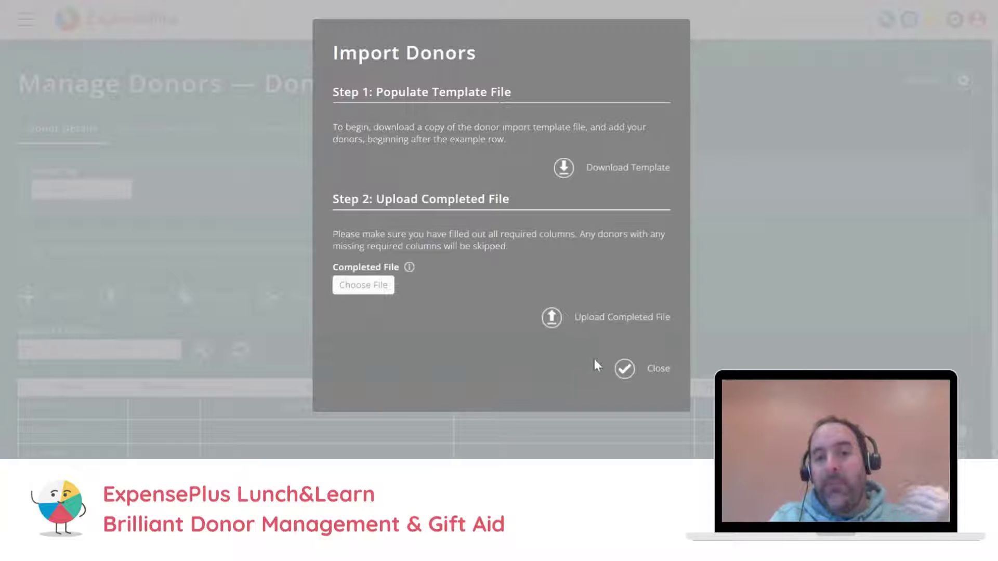
pyautogui.click(640, 374)
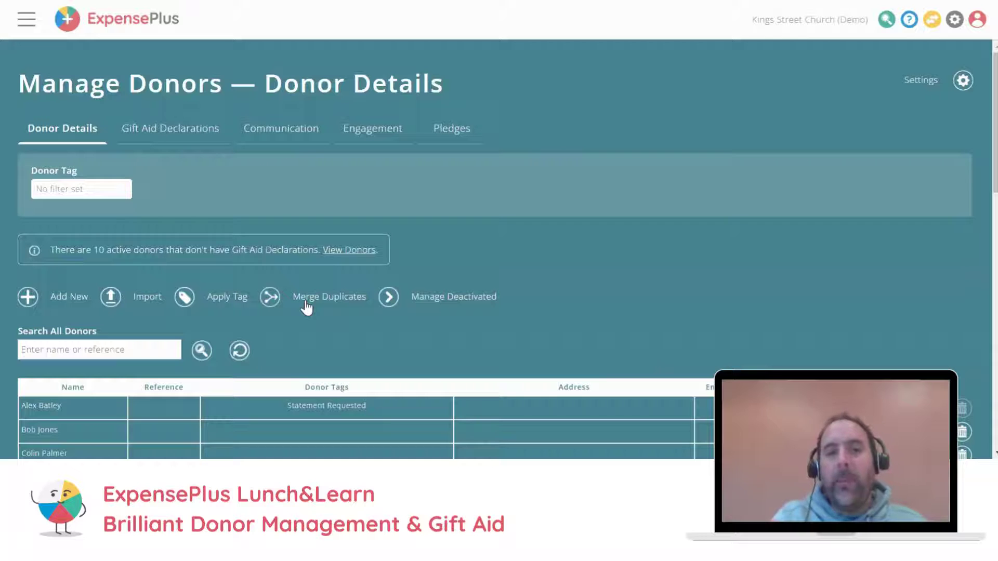
# Open the Merge Duplicates form, cancel it without choosing, and scroll through the donor list.
pyautogui.click(305, 301)
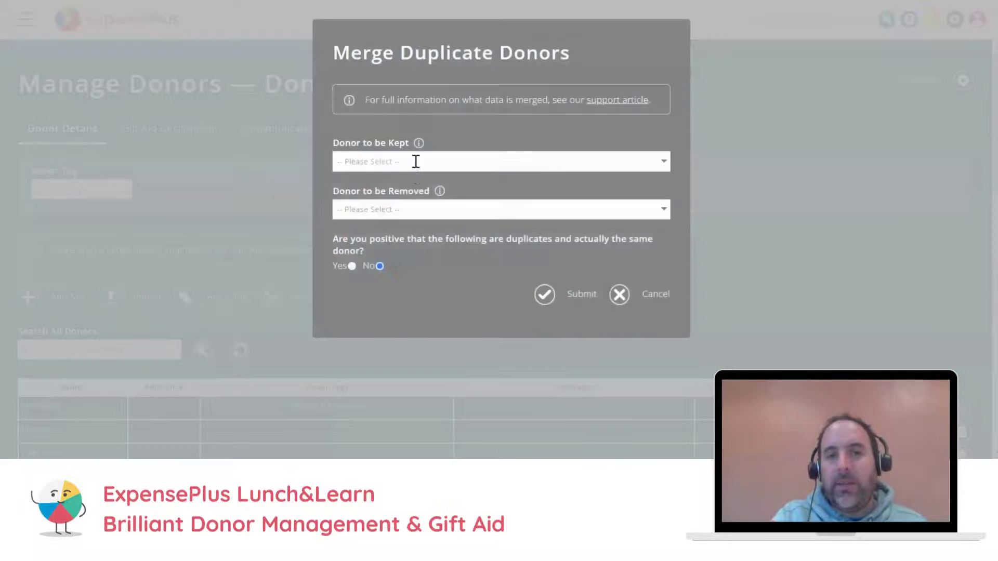
pyautogui.click(414, 161)
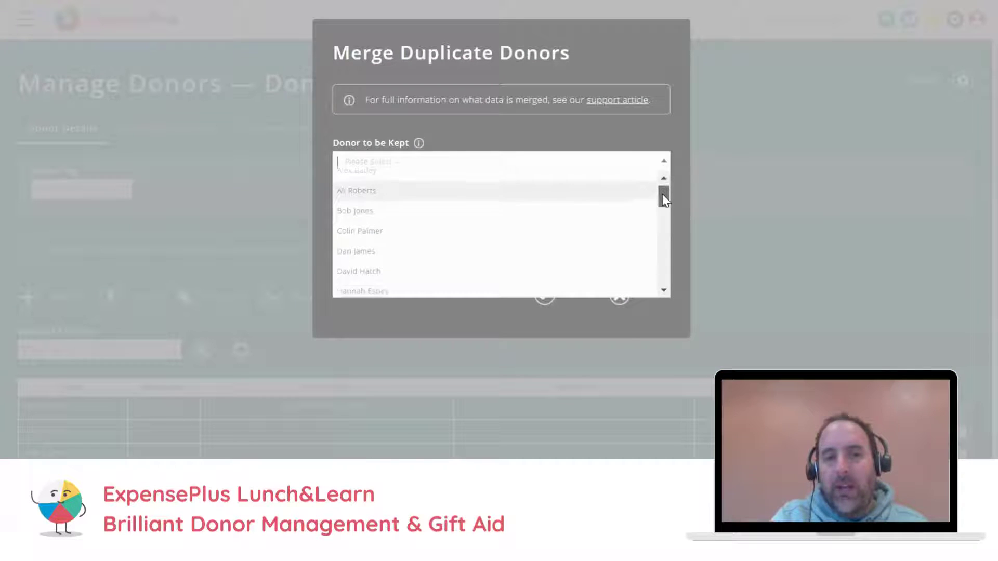
pyautogui.click(595, 125)
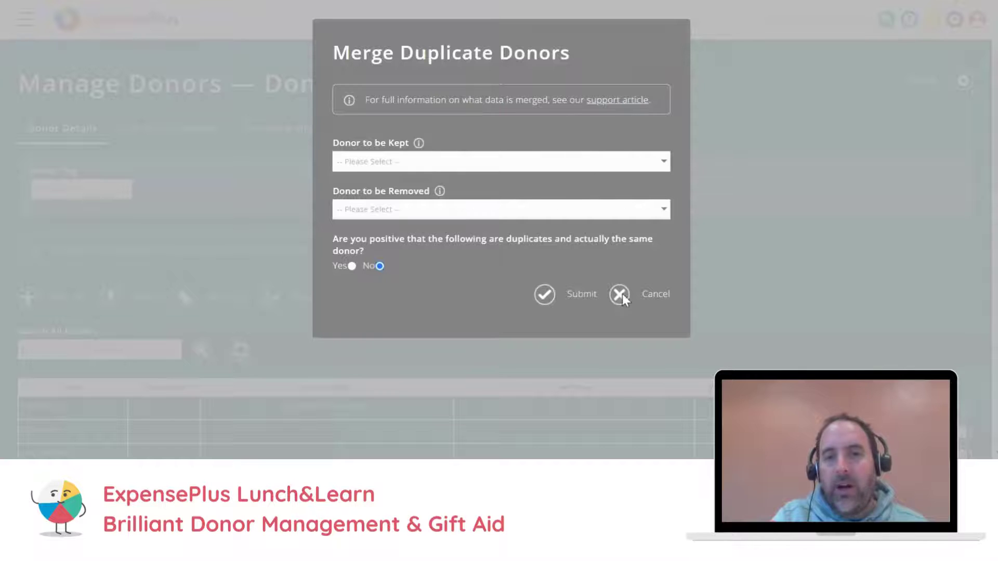
pyautogui.click(620, 296)
pyautogui.scroll(-5, 980, 217)
pyautogui.scroll(-1, 982, 273)
pyautogui.scroll(-6, 979, 267)
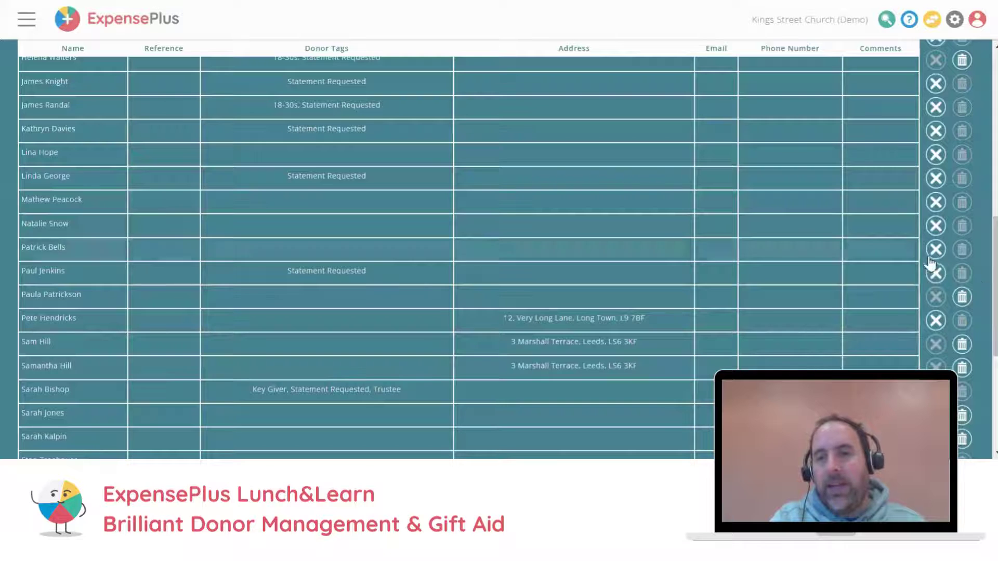
pyautogui.scroll(10, 982, 104)
# Choose the donor to keep and the duplicate to remove, confirm Yes, and submit.
pyautogui.click(307, 297)
pyautogui.click(389, 160)
pyautogui.write('sam')
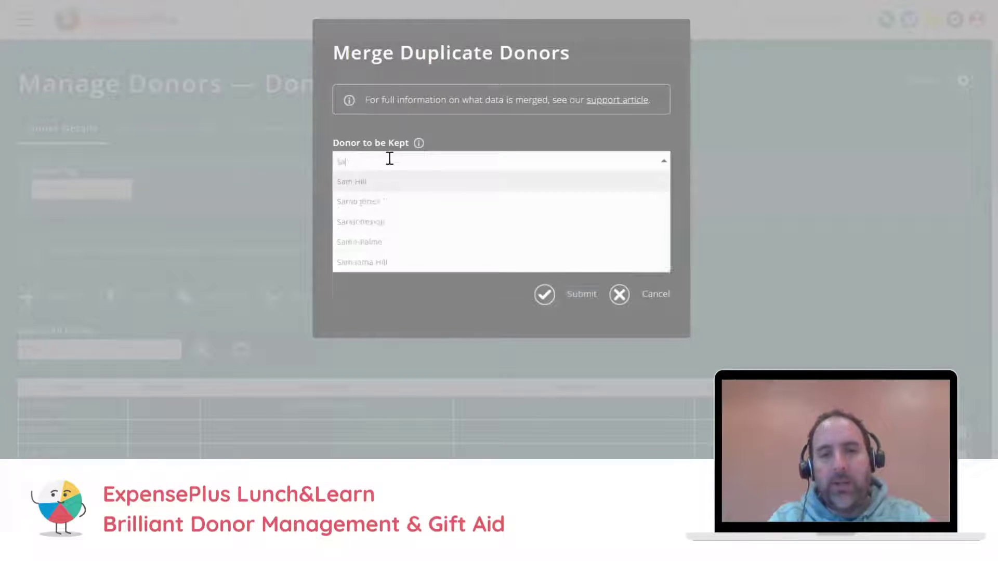
pyautogui.click(369, 192)
pyautogui.click(368, 214)
pyautogui.write('sam')
pyautogui.click(372, 232)
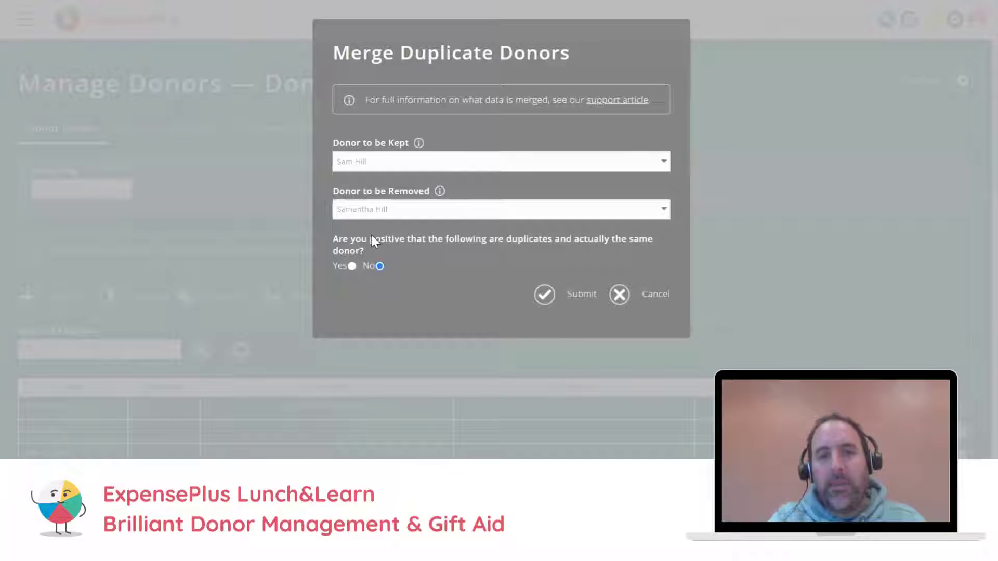
pyautogui.click(352, 266)
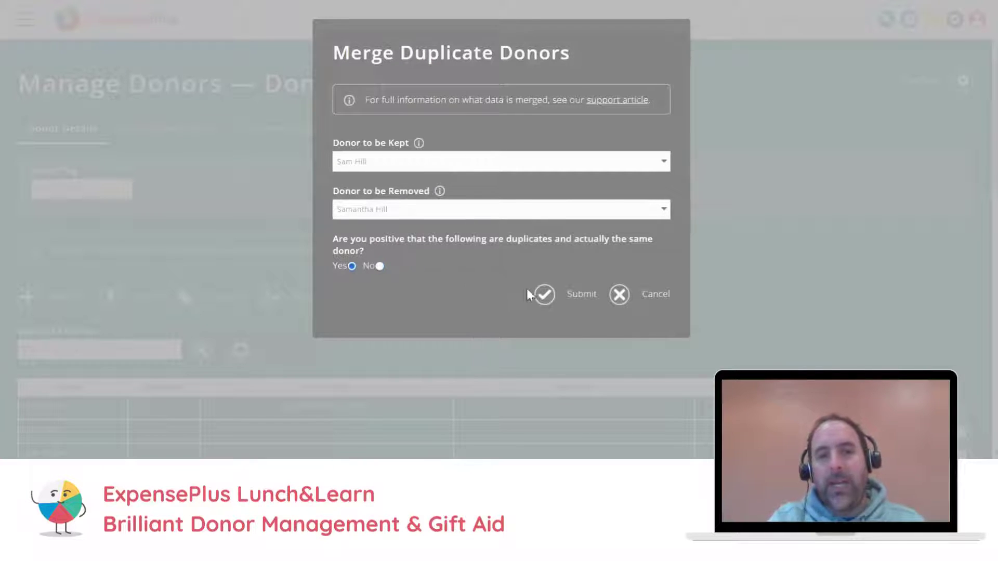
pyautogui.click(546, 295)
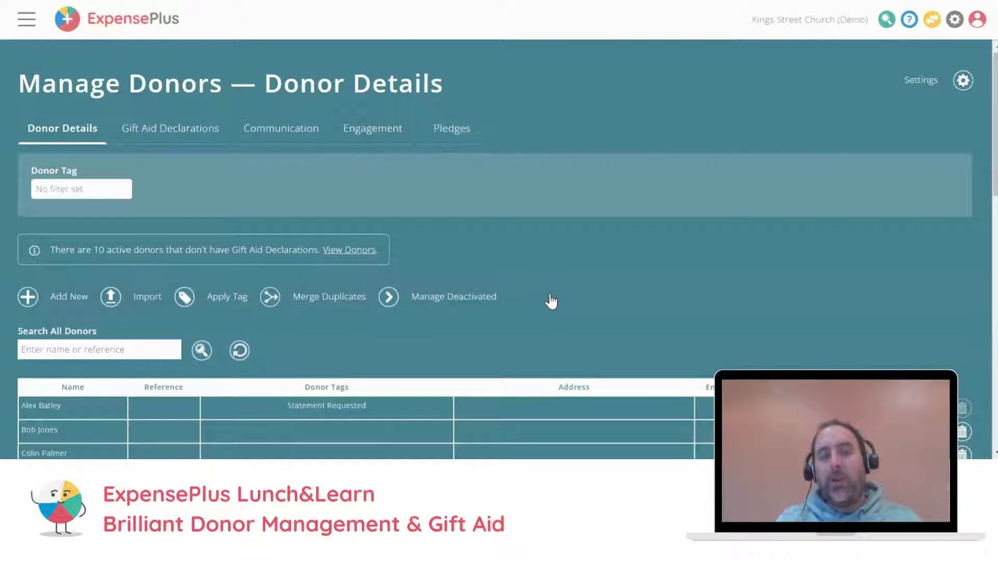
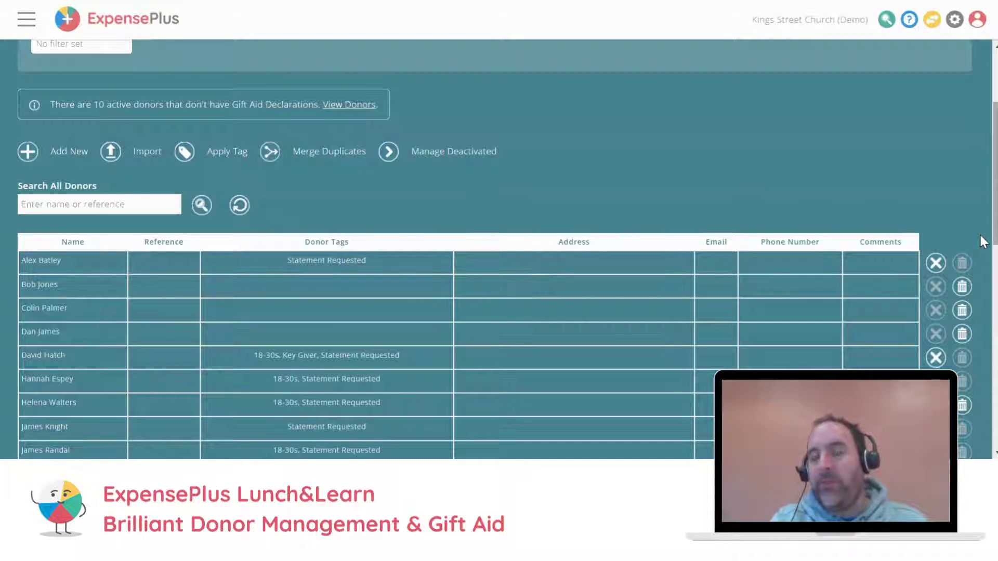
pyautogui.moveTo(994, 233); pyautogui.dragTo(994, 176)
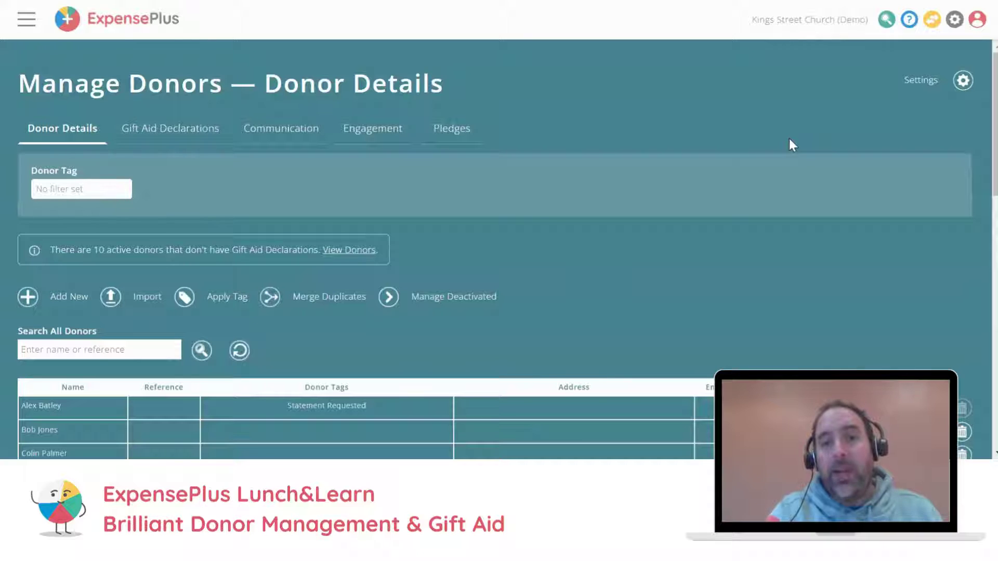
# Review the four donor tags in Donor Settings, then return to the donor list.
pyautogui.click(932, 83)
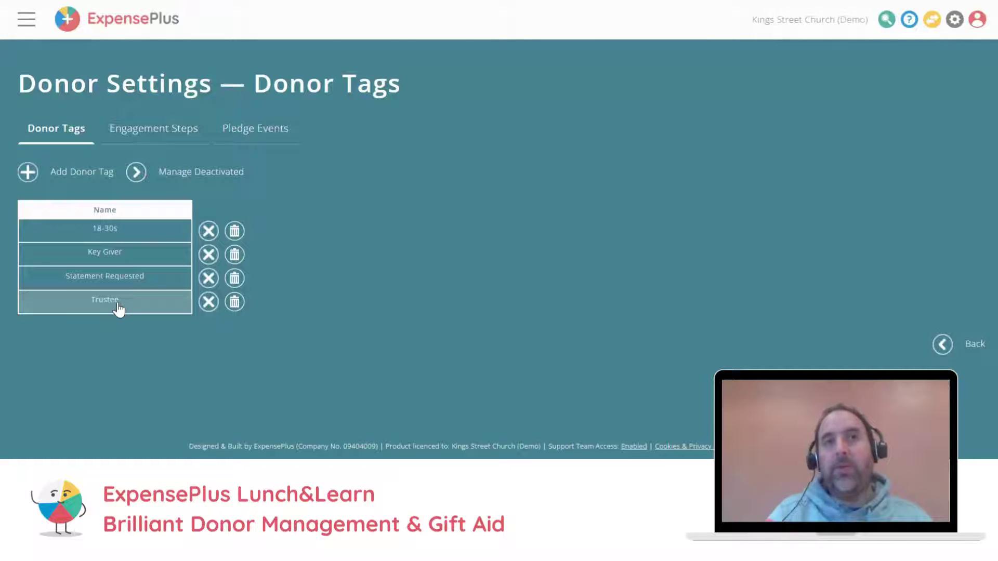
pyautogui.click(961, 345)
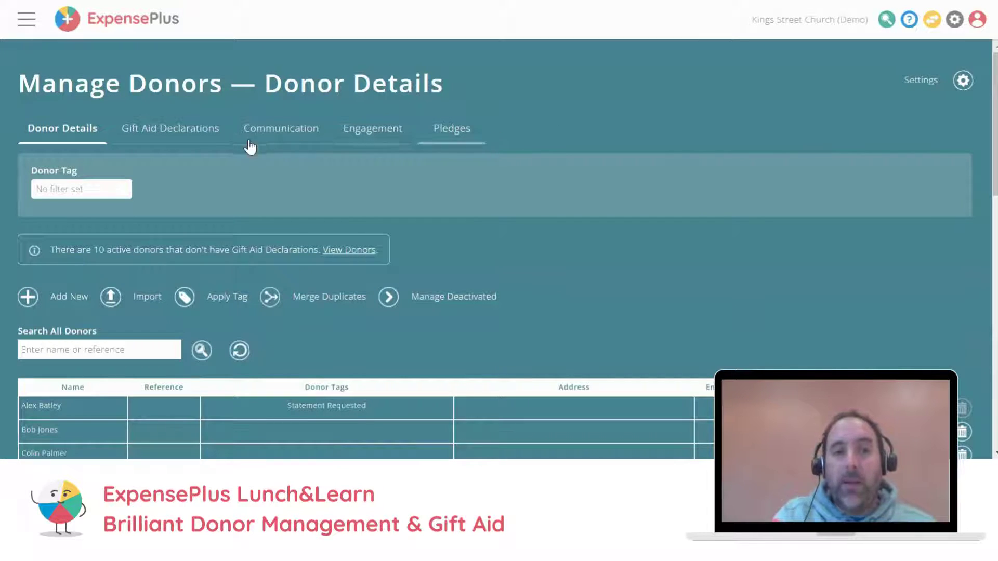
# From Gift Aid Declarations, start a blank declaration for the second listed donor.
pyautogui.click(175, 145)
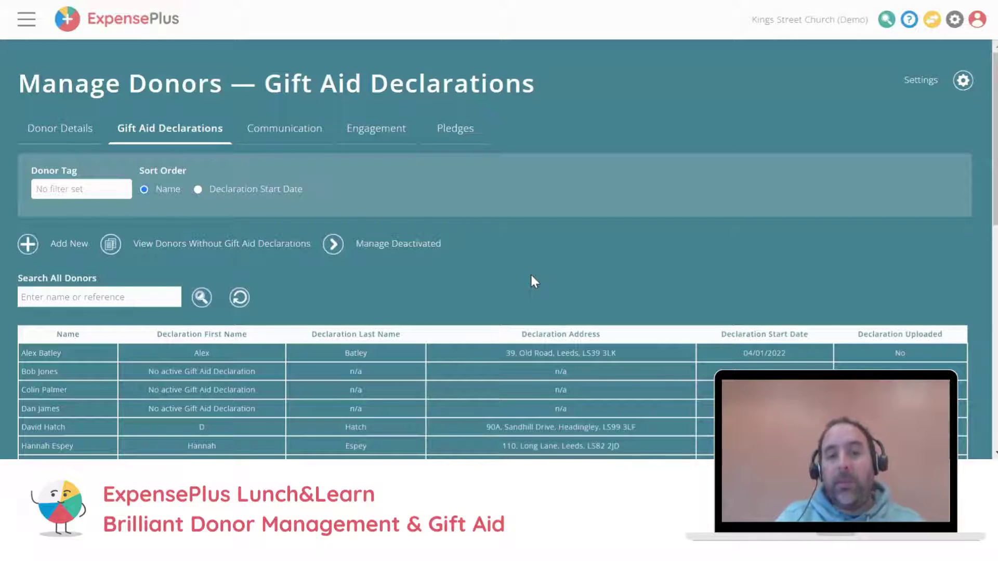
pyautogui.click(341, 379)
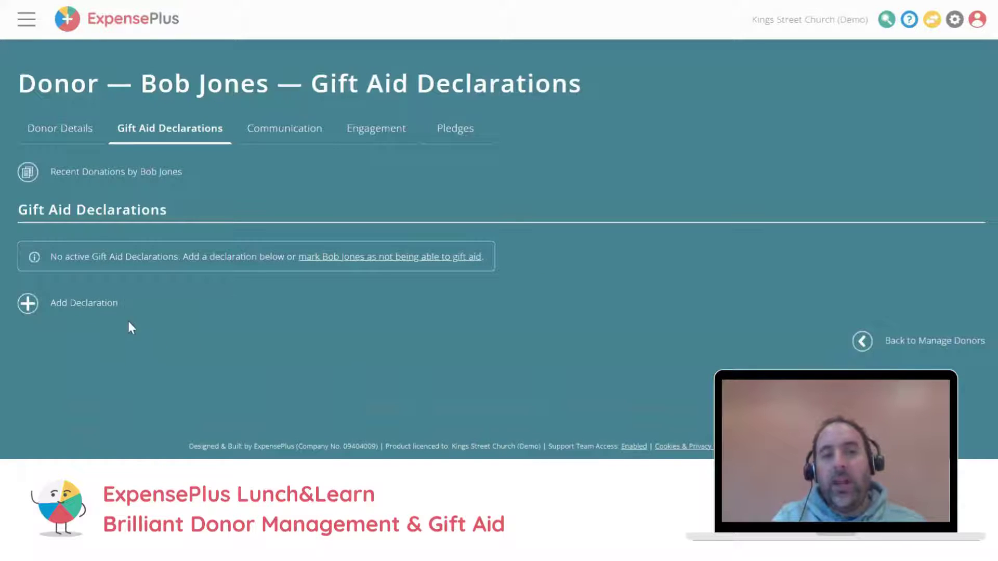
pyautogui.click(84, 306)
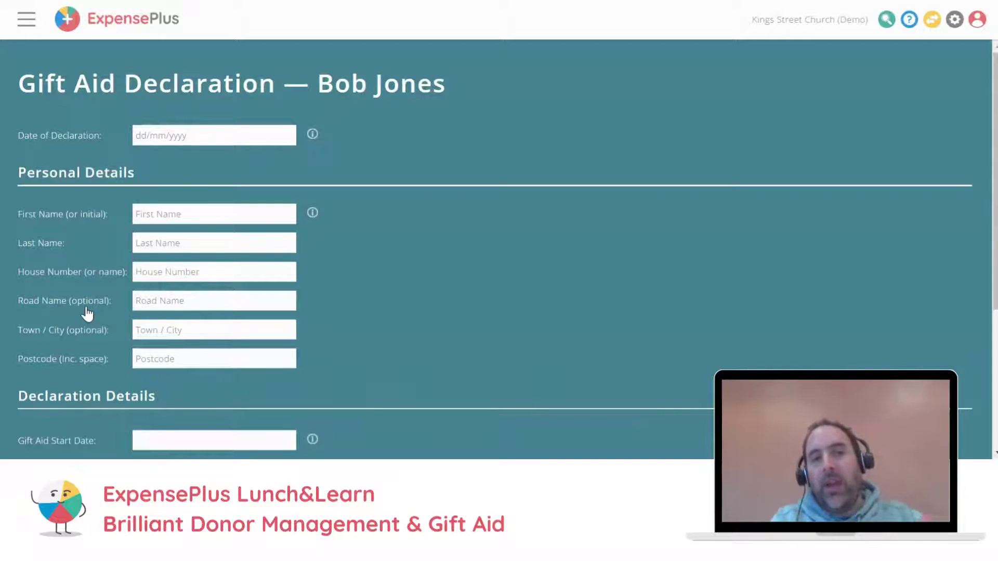
# Set the declaration date to 20 March 2024 and enter the donor's first and last name.
pyautogui.click(160, 140)
pyautogui.click(142, 159)
pyautogui.click(201, 281)
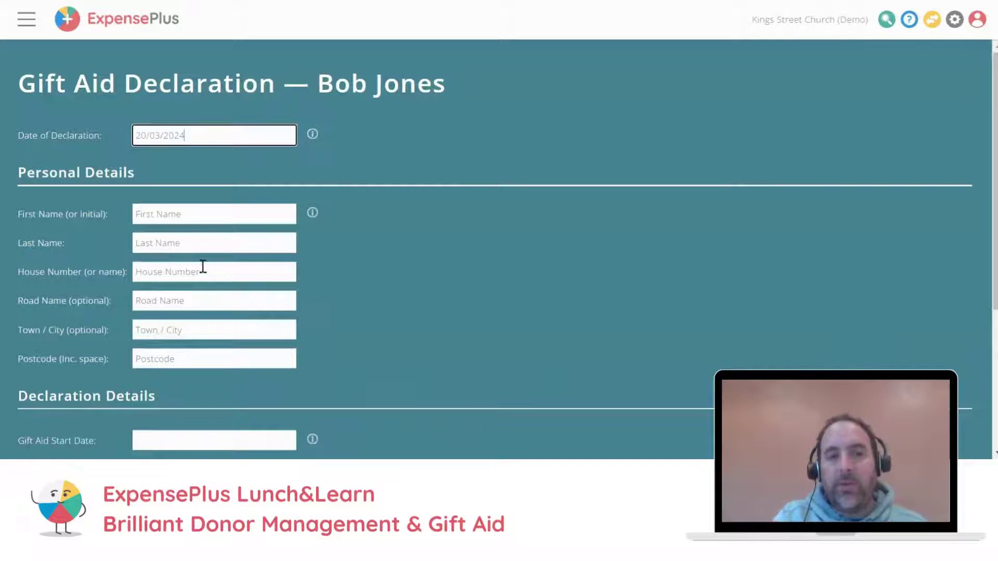
pyautogui.click(174, 212)
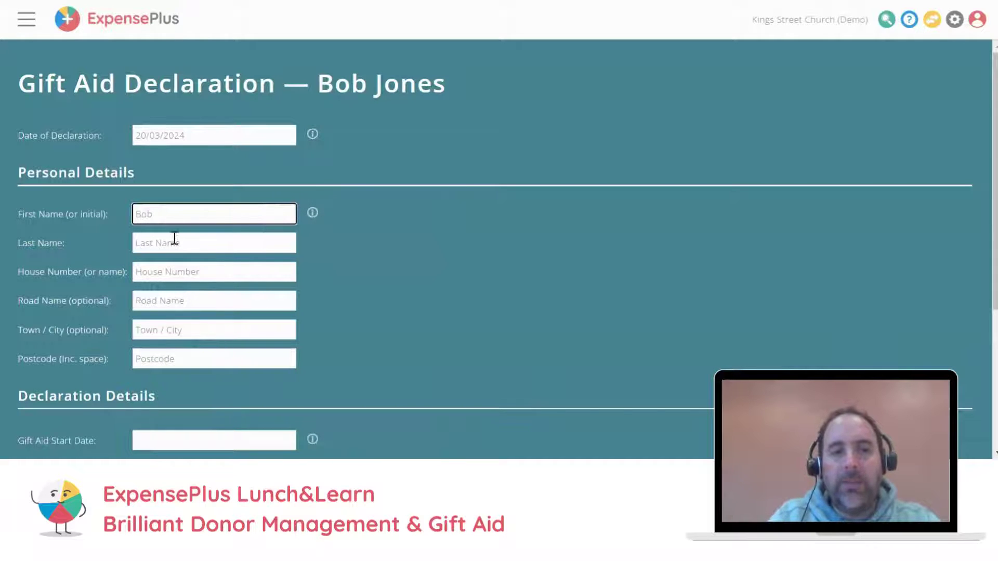
pyautogui.click(173, 242)
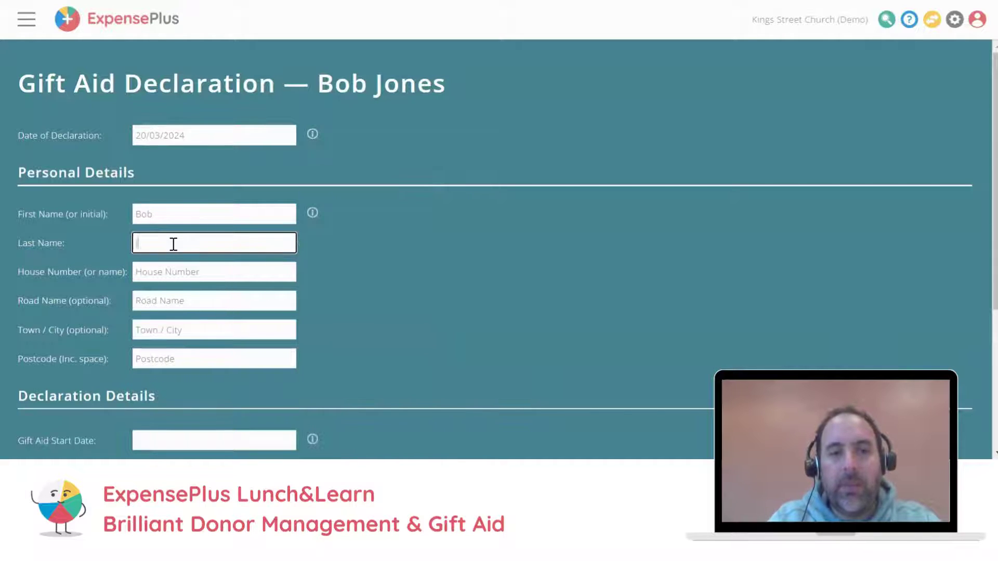
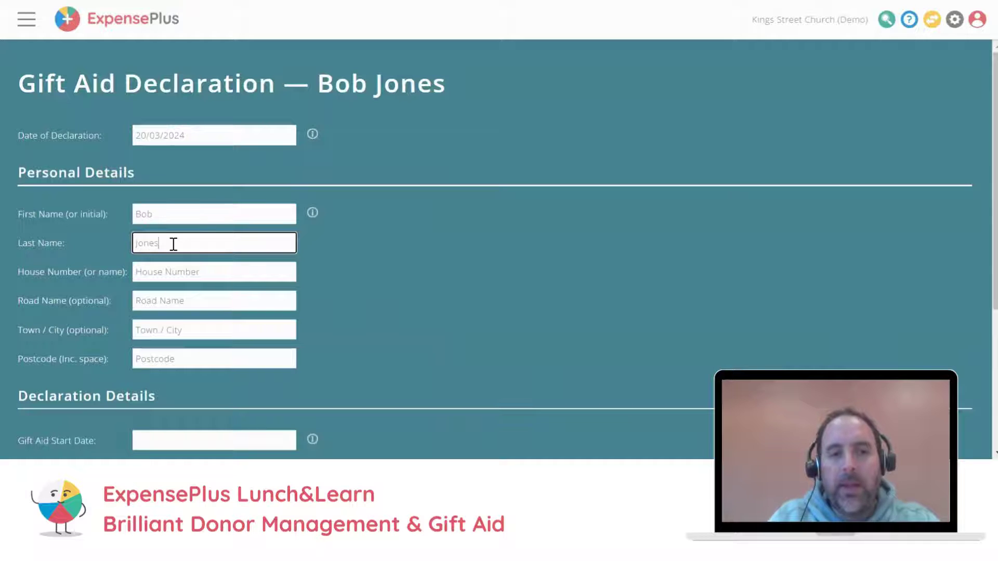
# Enter house number 99 and accept the suggested Leeds LS6 address, leaving the road name blank.
pyautogui.click(177, 272)
pyautogui.write('99')
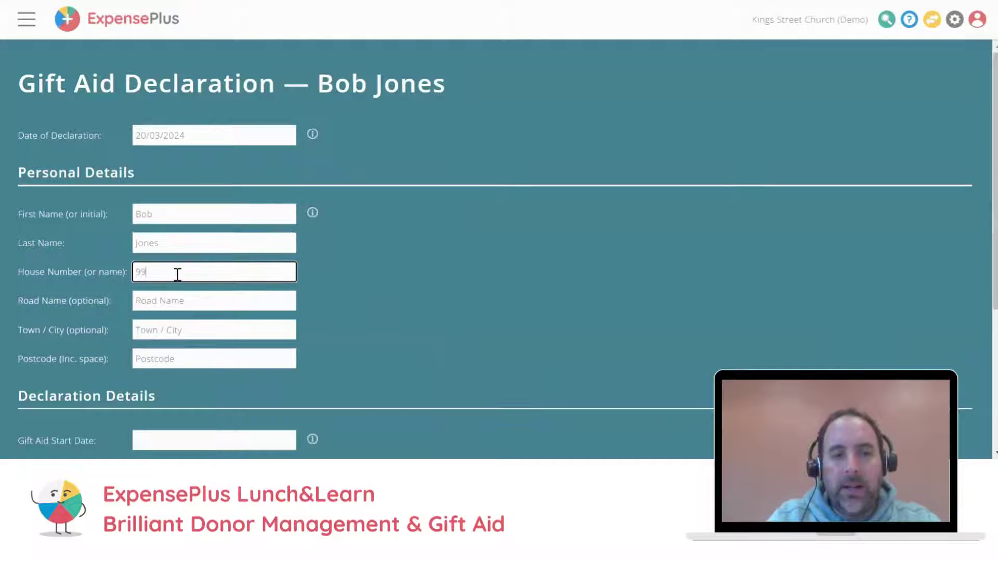
pyautogui.click(180, 358)
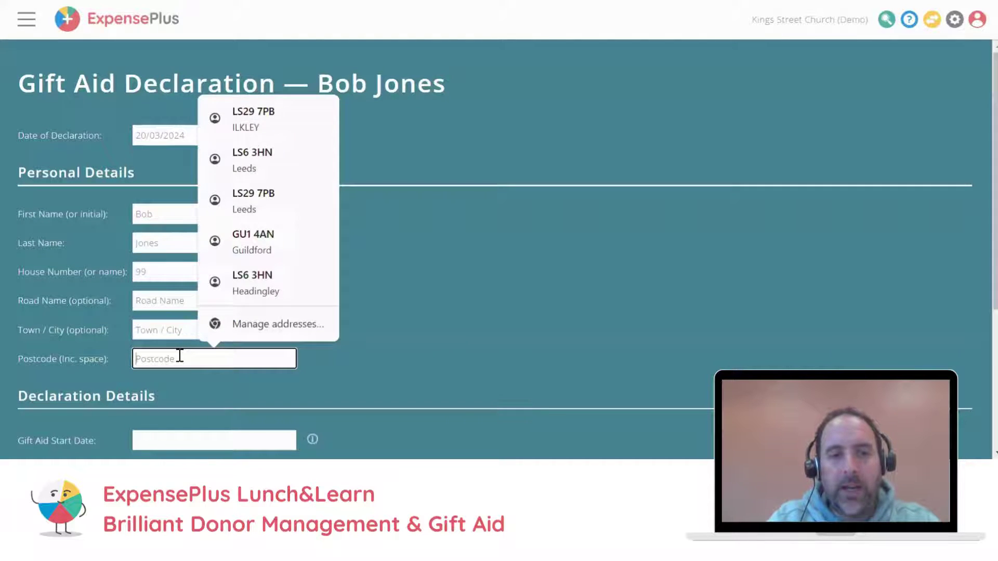
pyautogui.write('LS6 2')
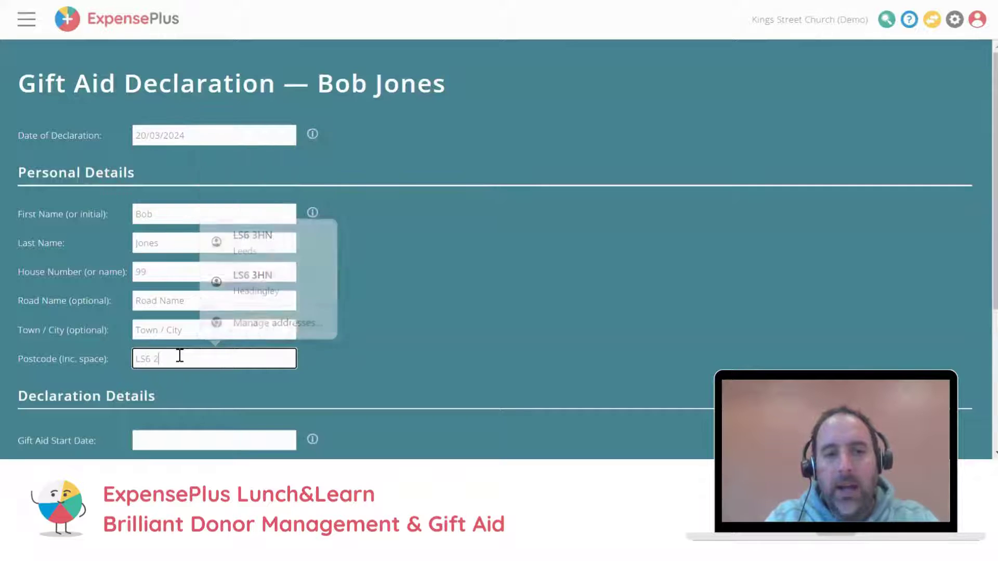
pyautogui.press('BackSpace')
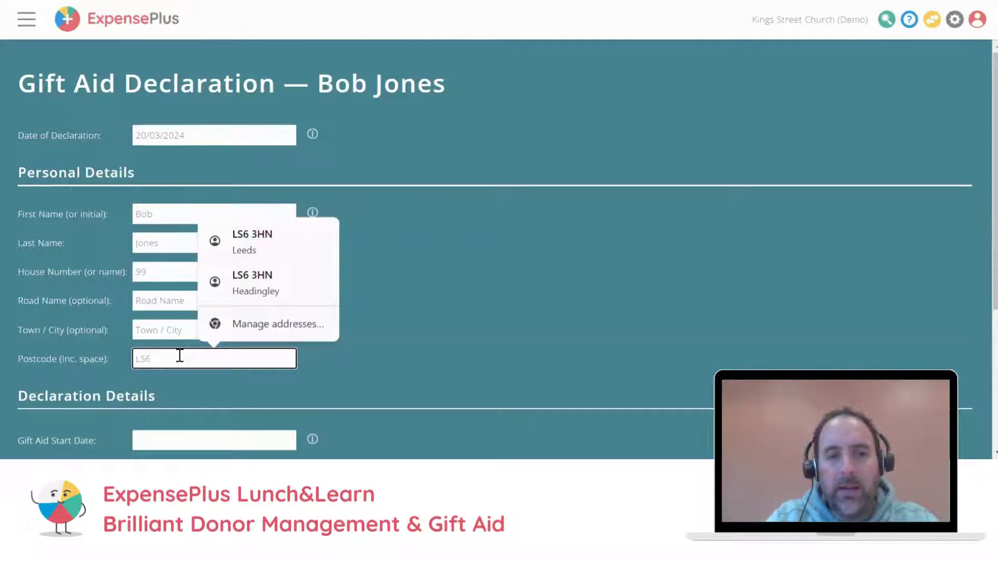
pyautogui.click(250, 244)
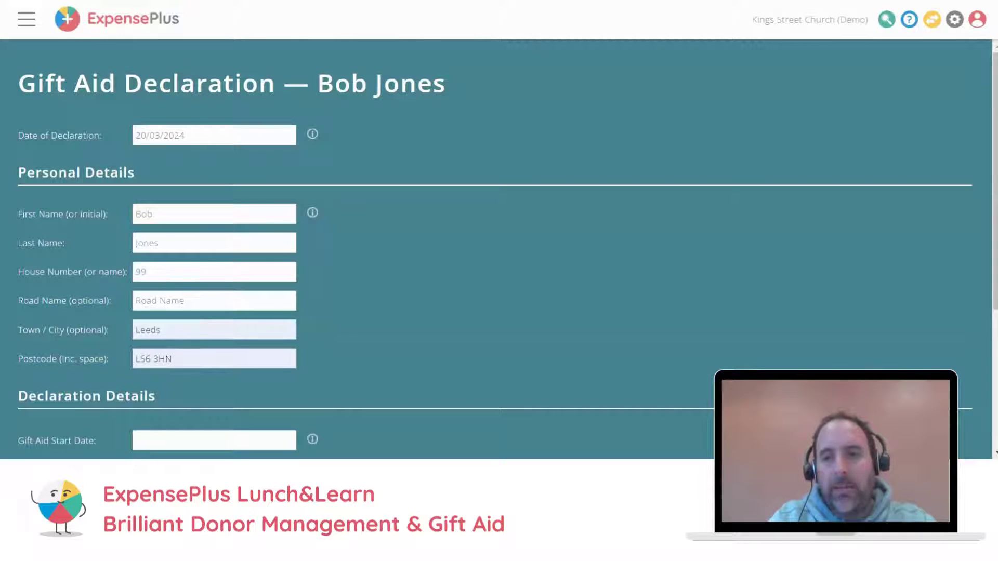
pyautogui.click(167, 301)
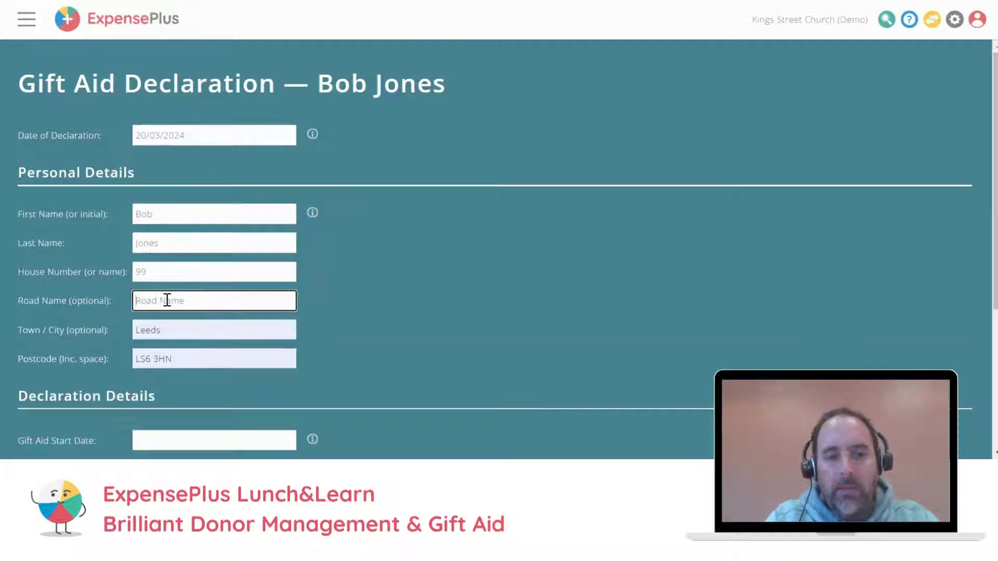
pyautogui.click(399, 306)
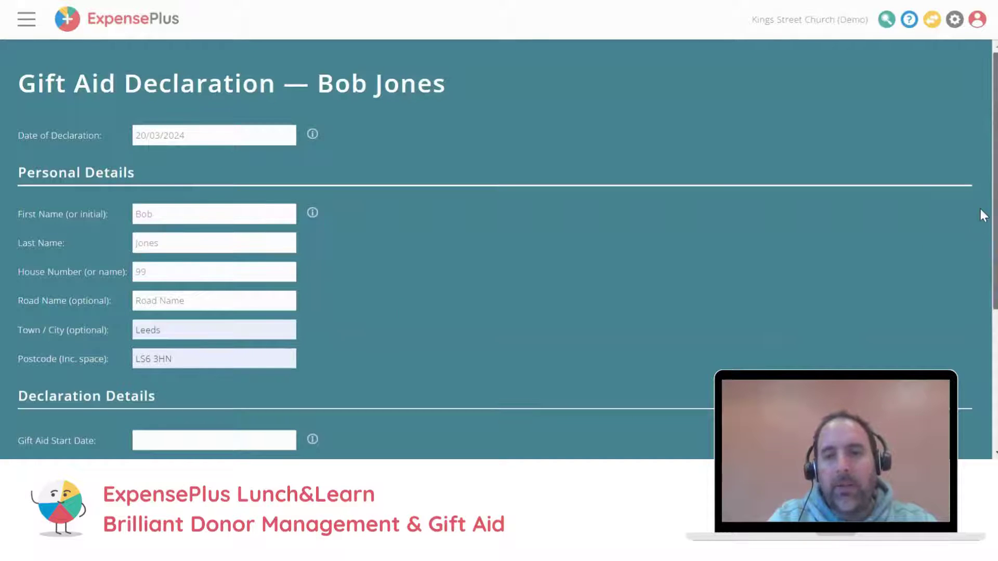
pyautogui.scroll(-4, 980, 214)
# Set the Gift Aid start date to 20/03/2020 via the picker and a year edit.
pyautogui.click(256, 266)
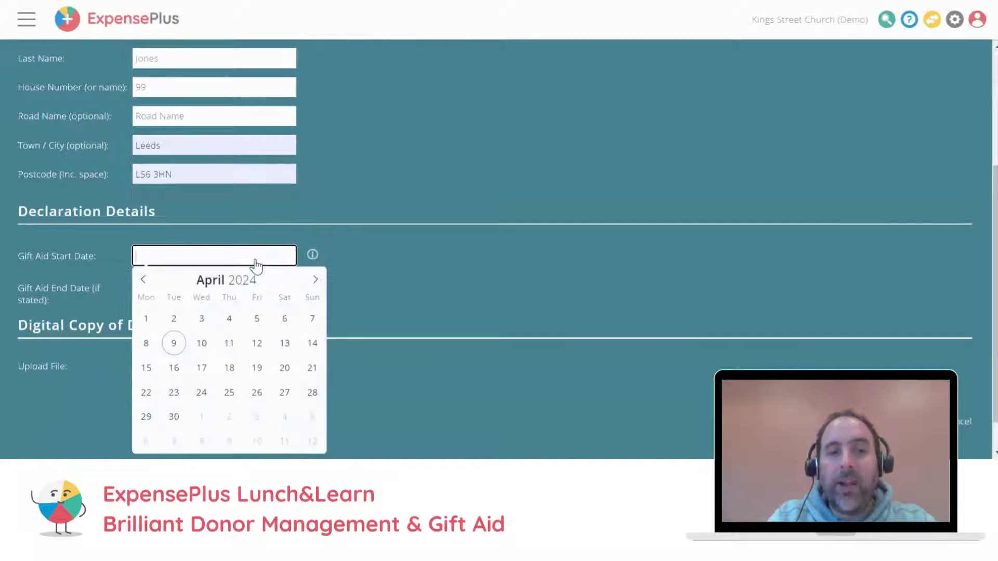
pyautogui.click(144, 282)
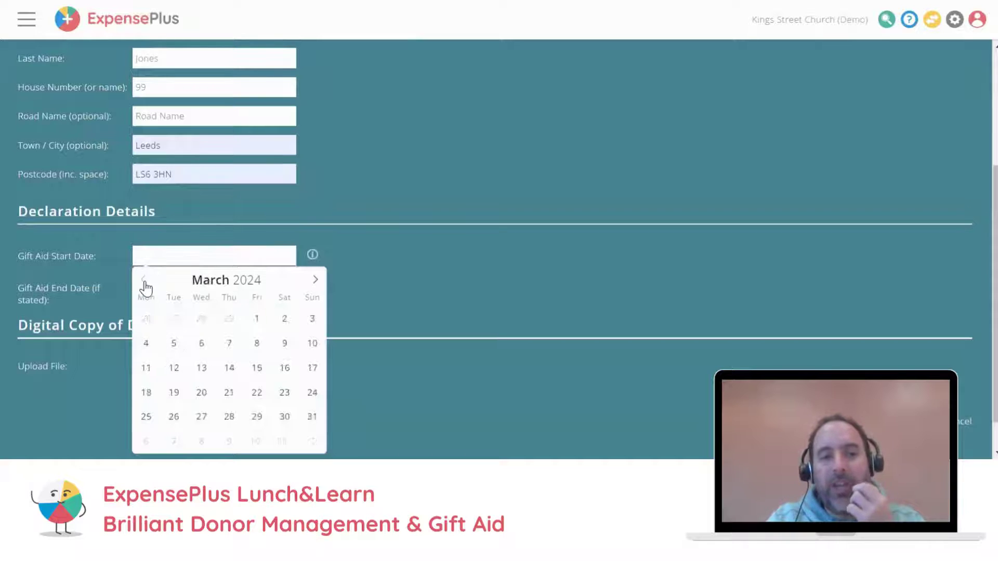
pyautogui.click(202, 393)
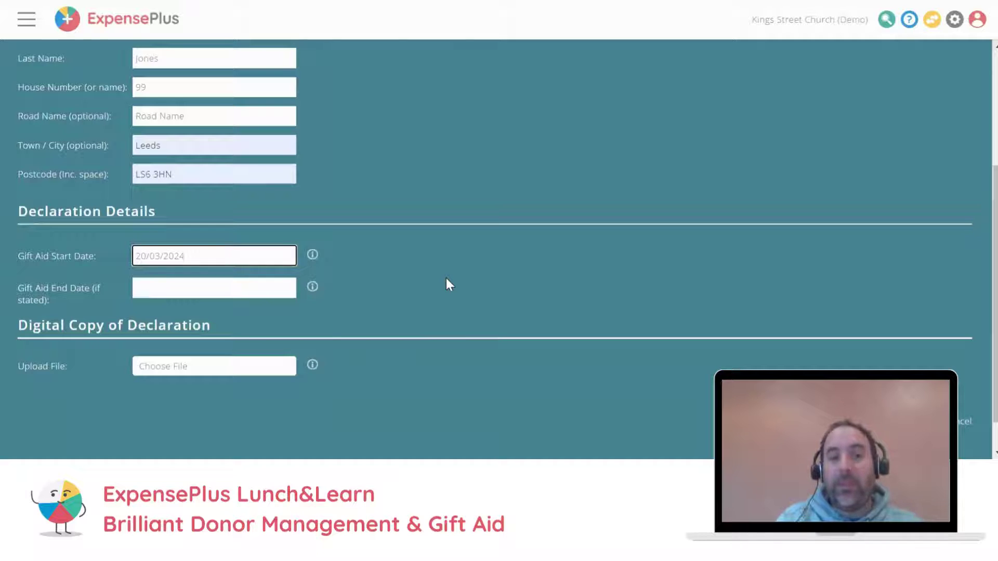
pyautogui.press('BackSpace')
pyautogui.write('0')
pyautogui.click(447, 279)
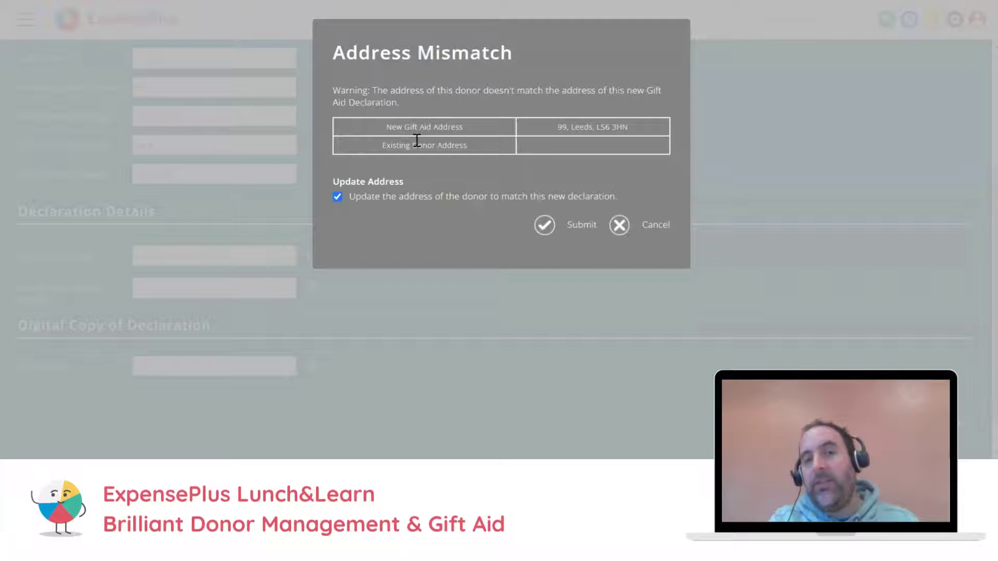
# Submit the declaration with 'Update the address of the donor' left ticked.
pyautogui.click(546, 225)
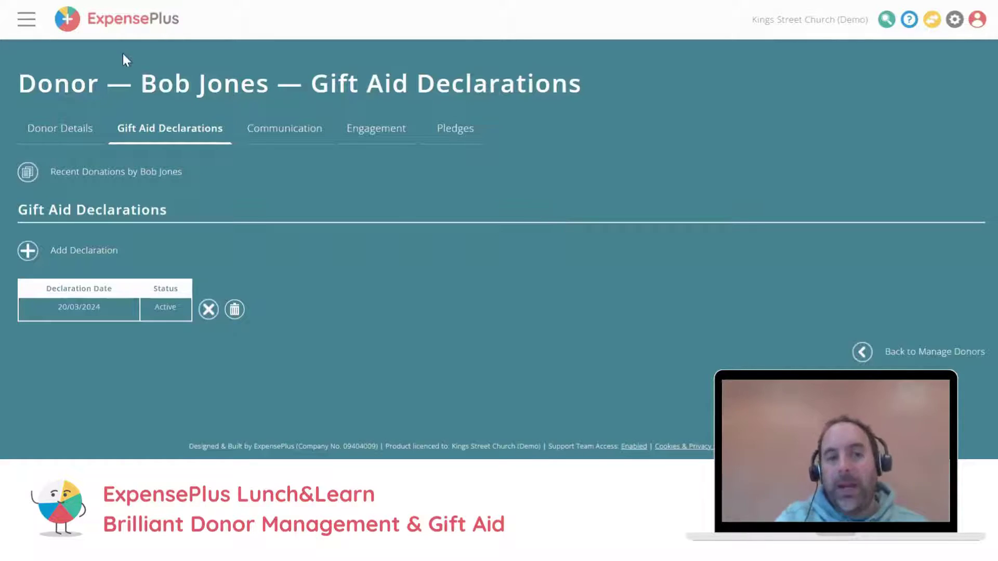
pyautogui.moveTo(26, 81); pyautogui.dragTo(358, 75)
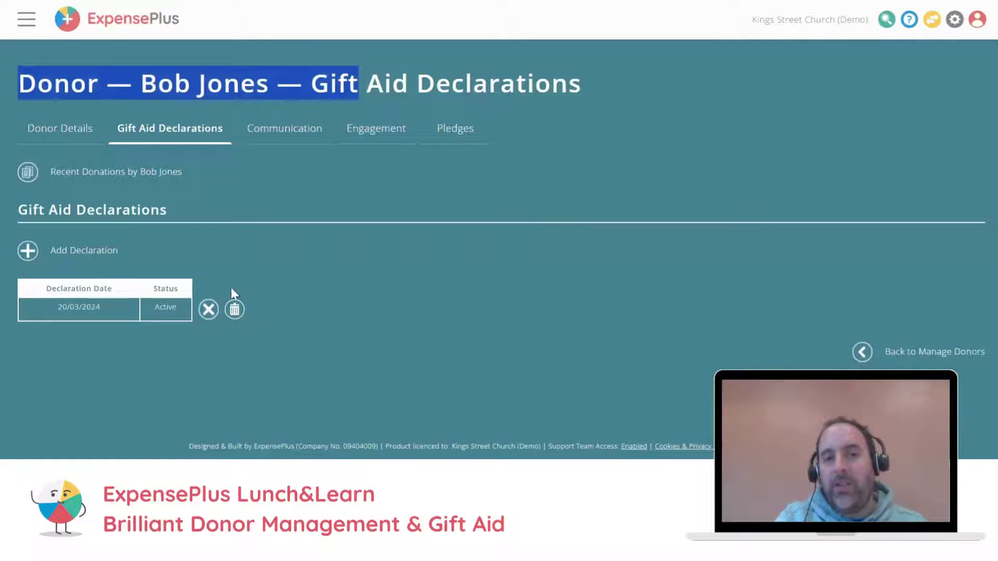
pyautogui.click(209, 310)
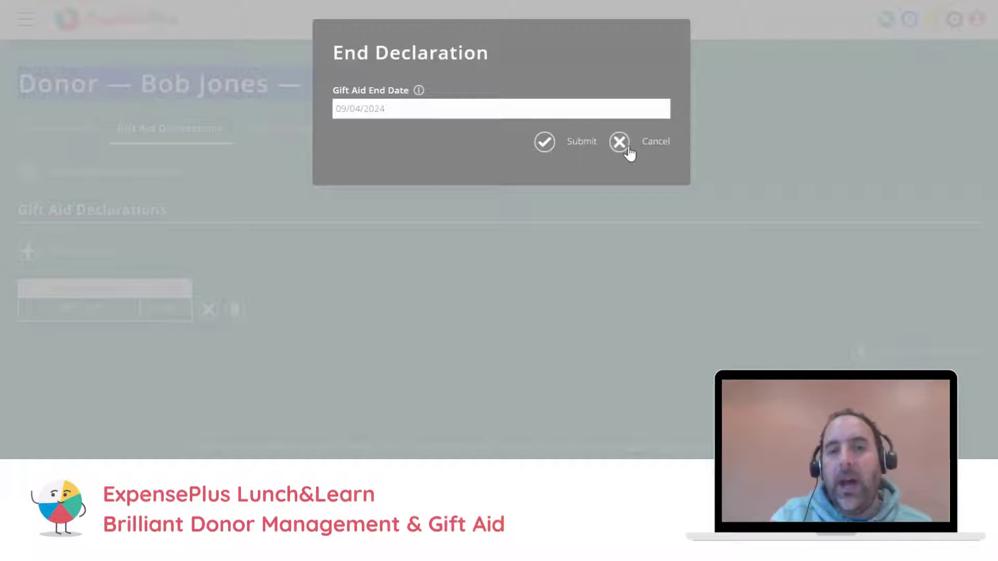
pyautogui.click(620, 142)
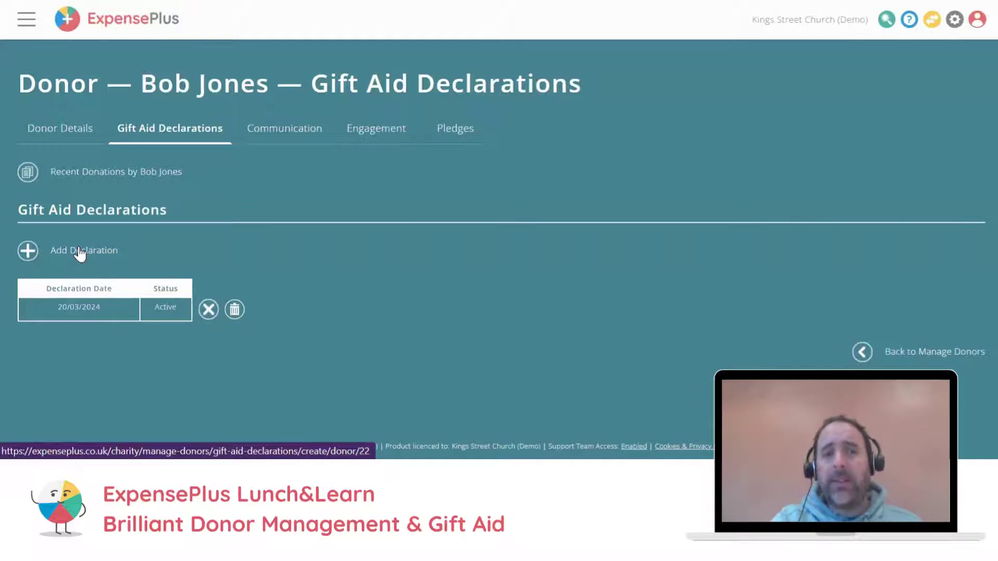
# Return to Manage Donors, show the Communication tab and open the first donor's record.
pyautogui.click(930, 354)
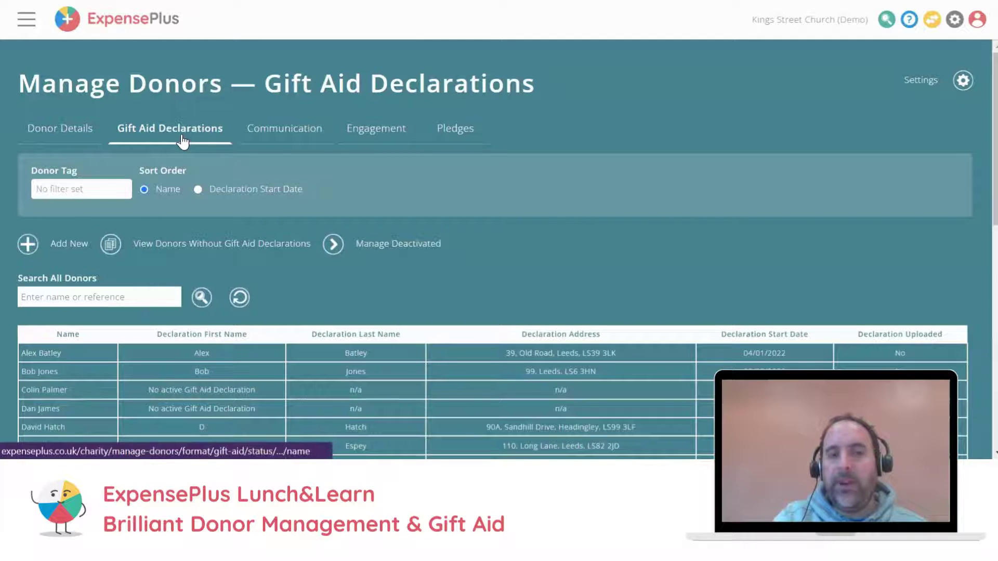
pyautogui.click(276, 136)
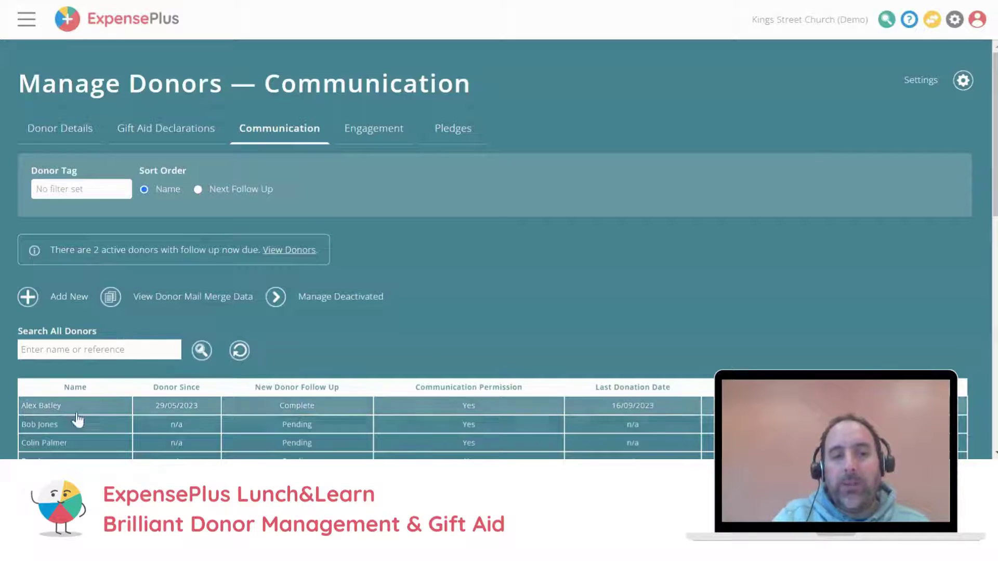
pyautogui.click(311, 417)
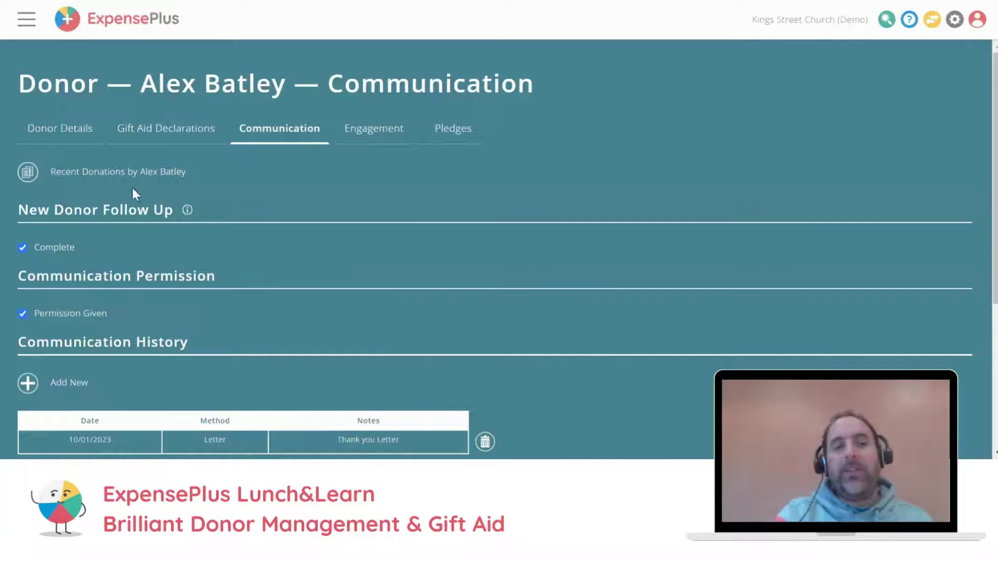
pyautogui.moveTo(24, 218); pyautogui.dragTo(173, 209)
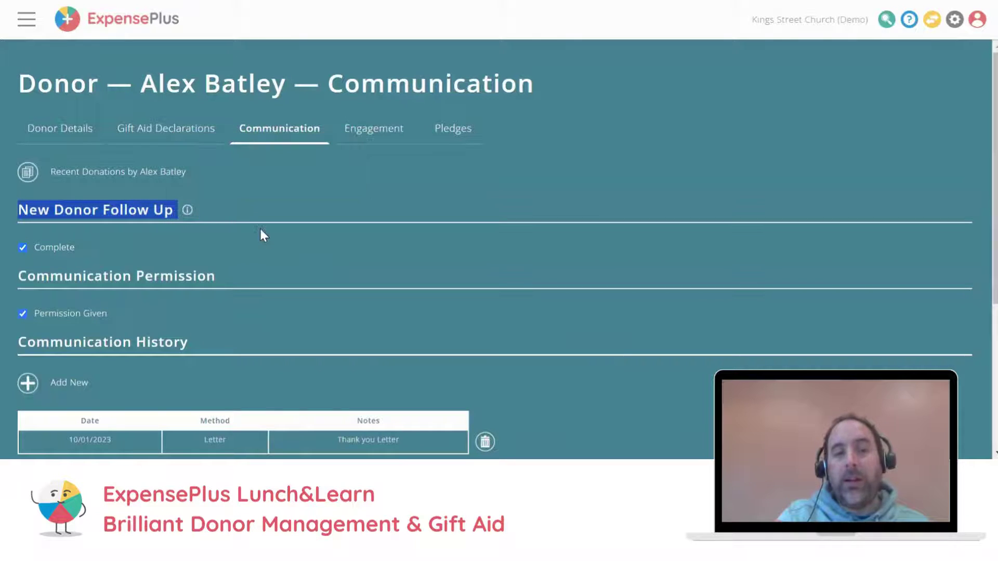
pyautogui.click(259, 213)
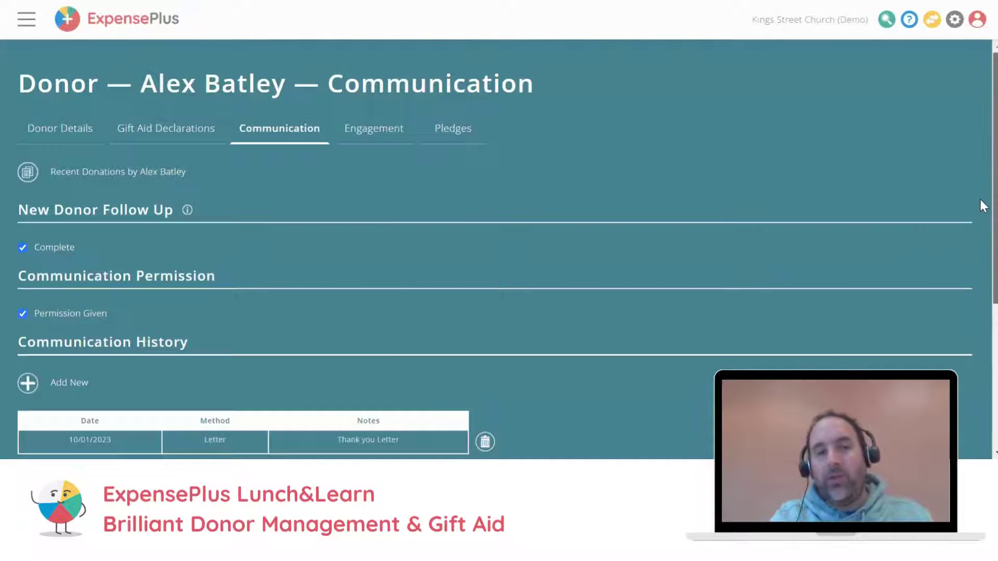
# Scroll the donor's Communication page down to the Next Follow Up Action section.
pyautogui.scroll(-3, 983, 203)
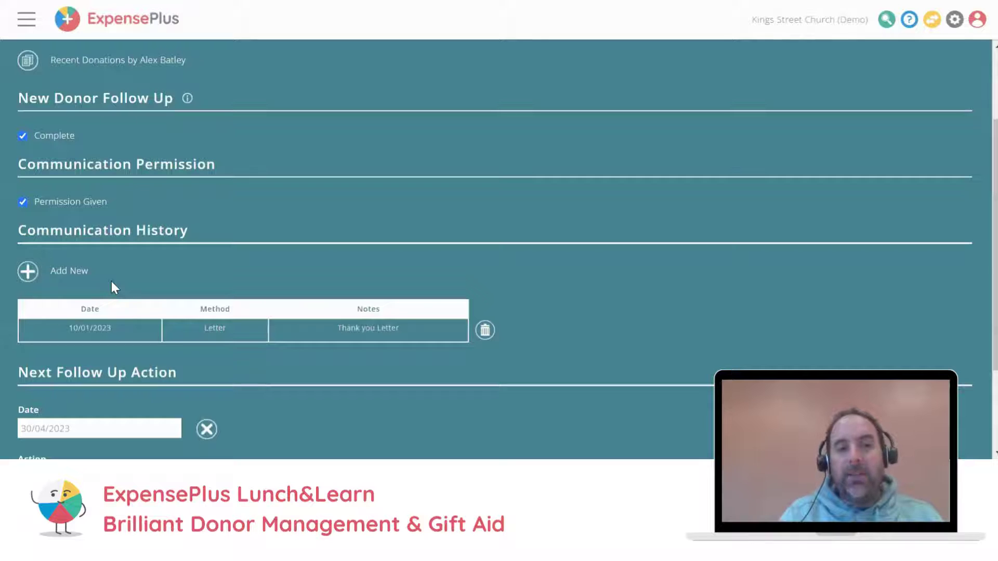
# Add a communication history entry dated 09/04/2024 with Call as the method.
pyautogui.click(59, 270)
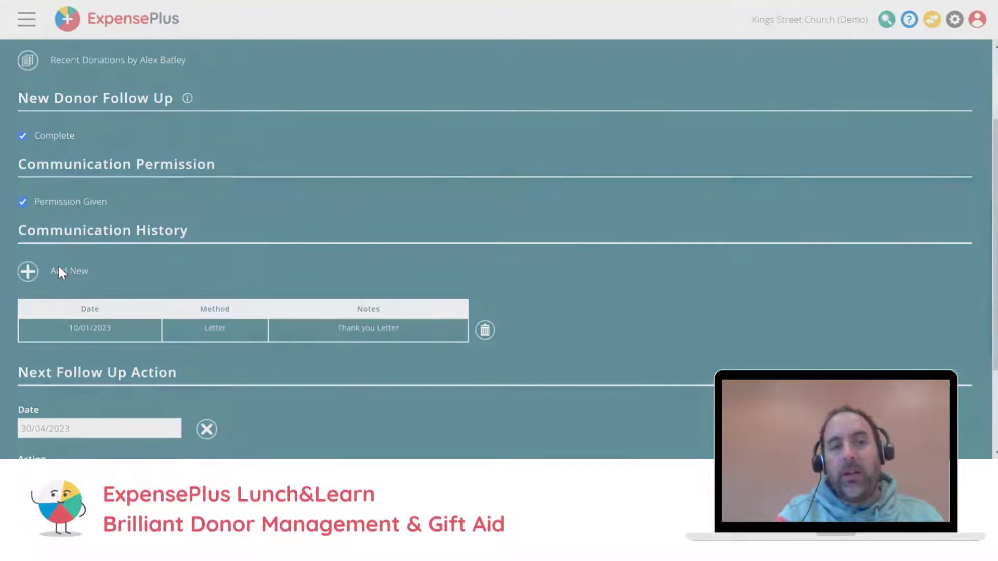
pyautogui.click(374, 109)
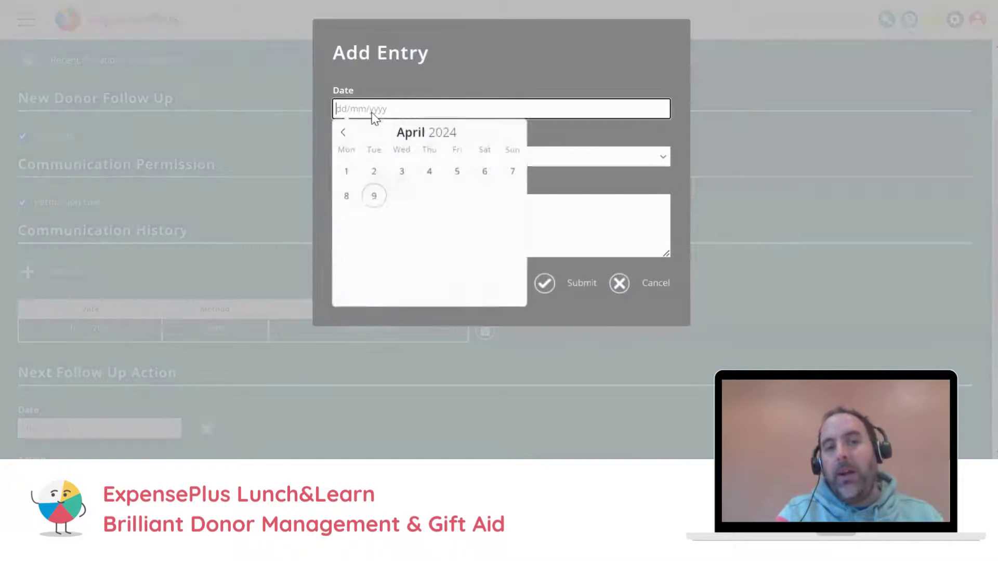
pyautogui.click(373, 197)
pyautogui.click(368, 156)
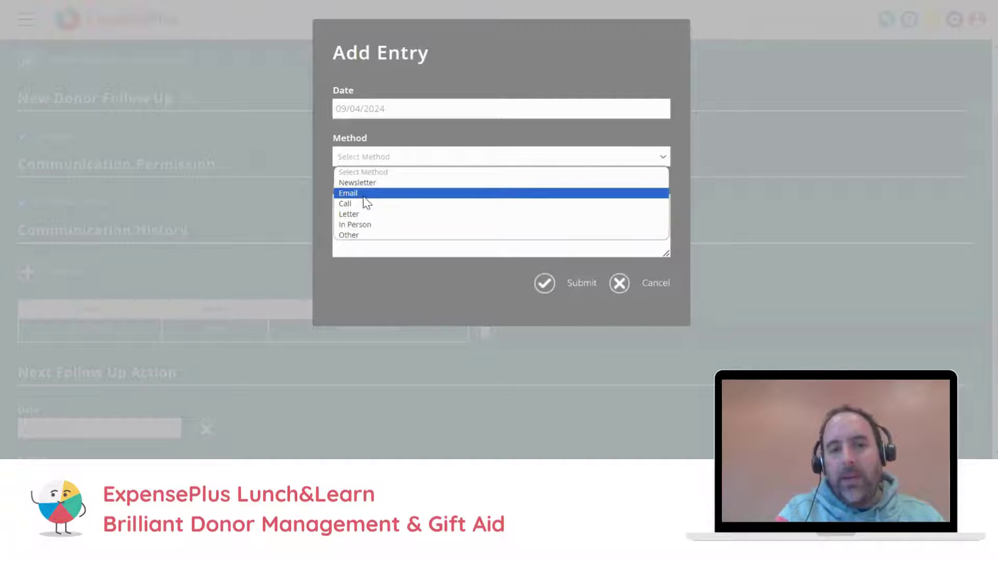
pyautogui.click(357, 206)
# Note 'Chat with donor, they were interested in fundraising event in 2 weeks' and submit the entry.
pyautogui.click(372, 223)
pyautogui.write('Chat w')
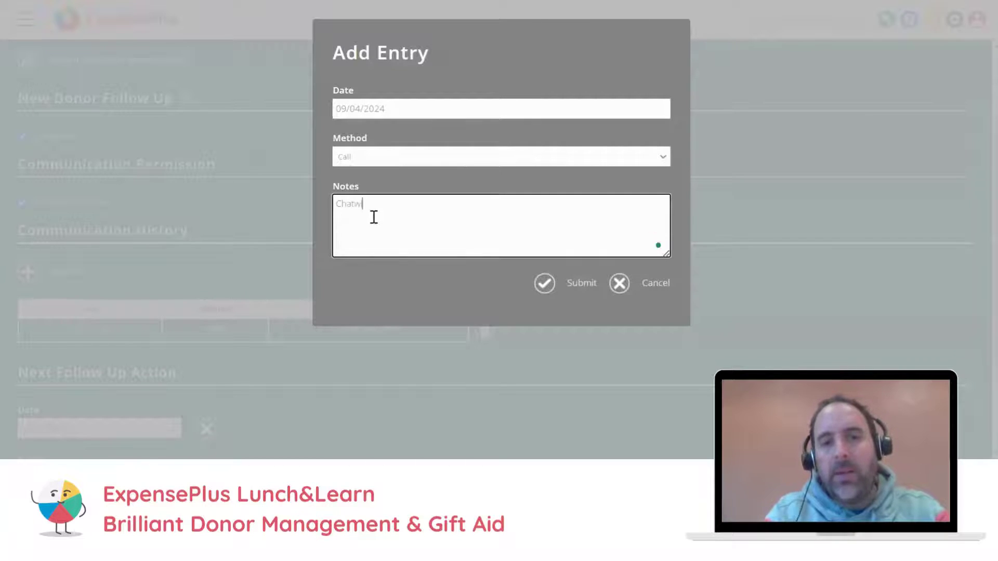
pyautogui.press('BackSpace')
pyautogui.press('BackSpace')
pyautogui.press('BackSpace')
pyautogui.write('with')
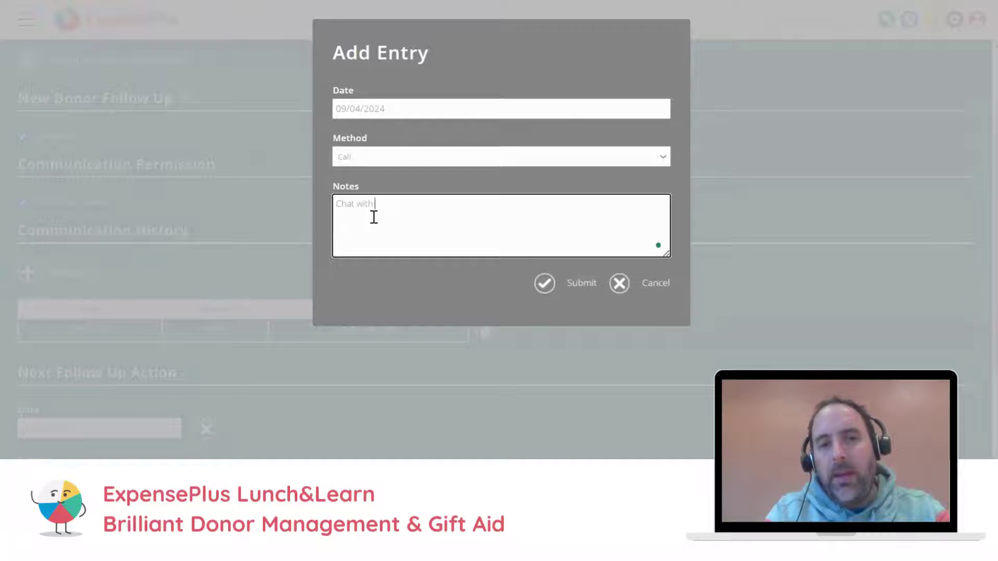
pyautogui.write(' donor, they')
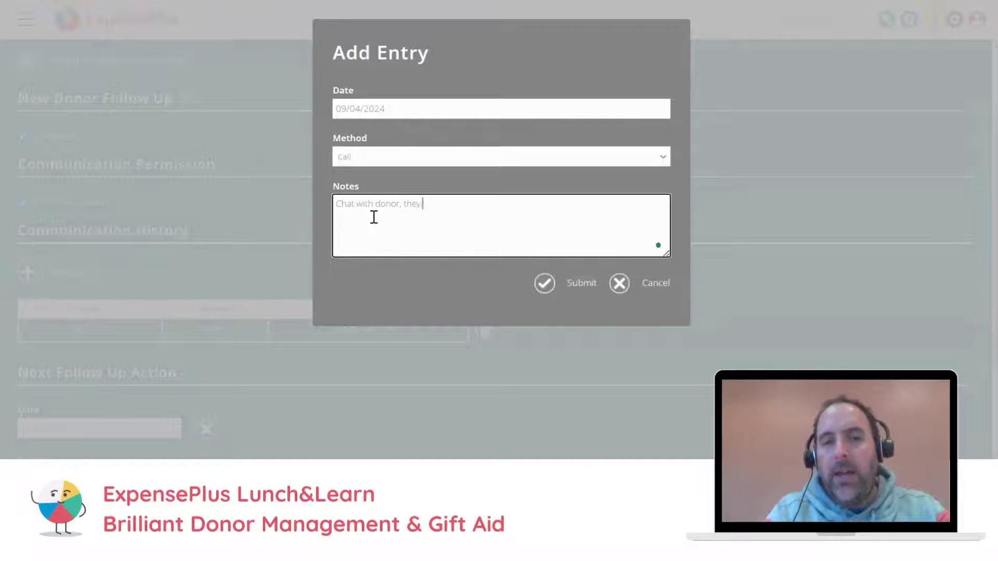
pyautogui.write(' were intereste')
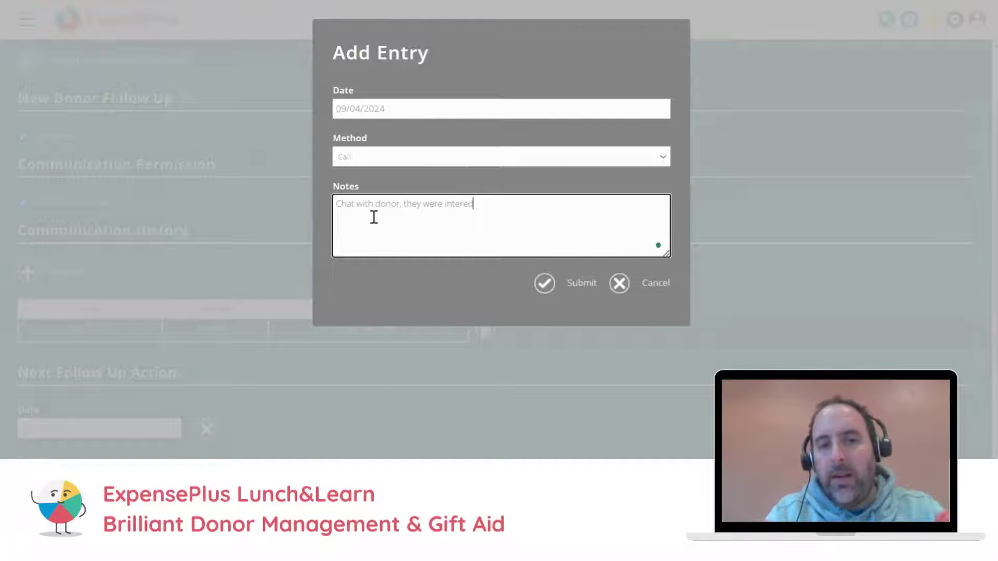
pyautogui.write('d in fu')
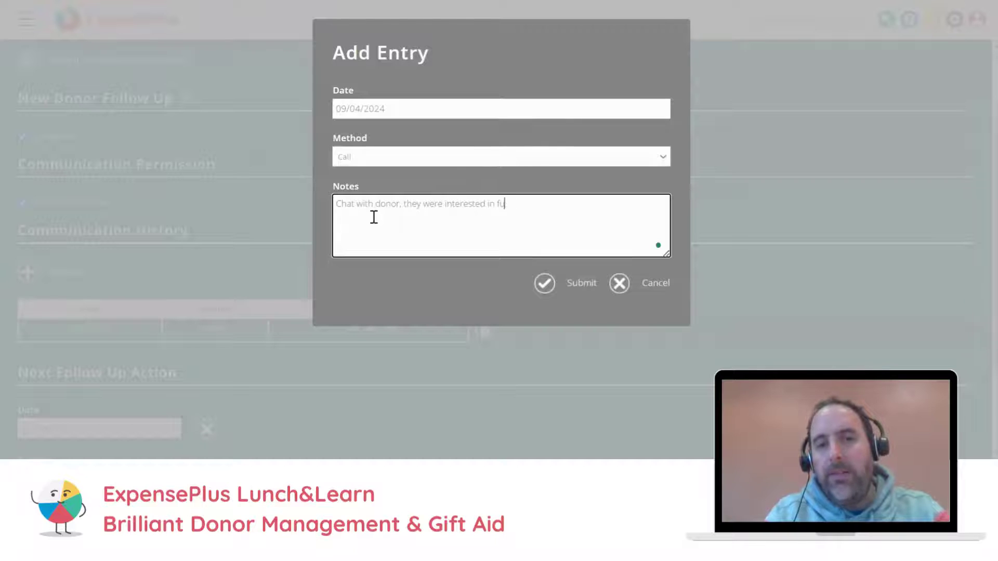
pyautogui.write('ndraising ')
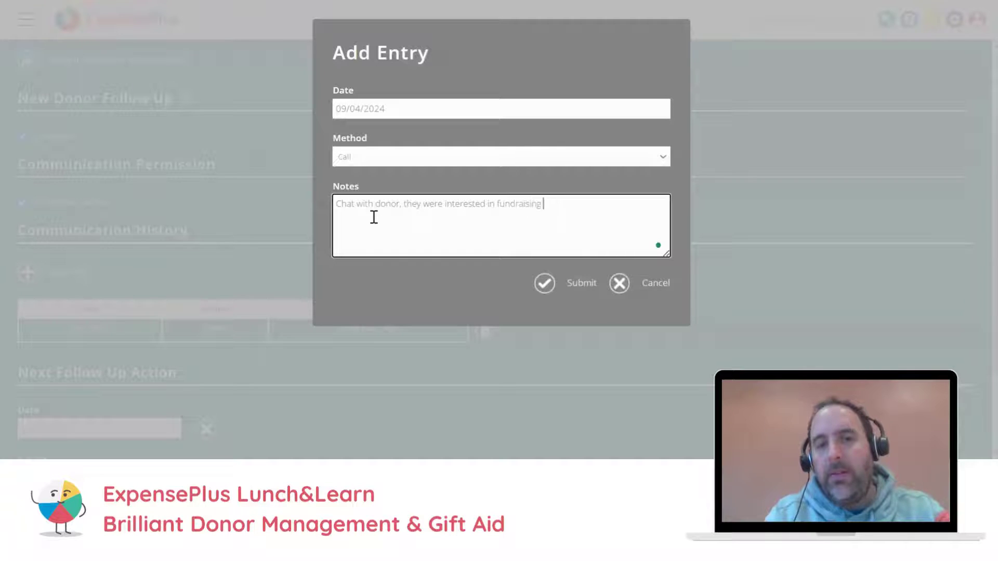
pyautogui.write('event in 2 weeks')
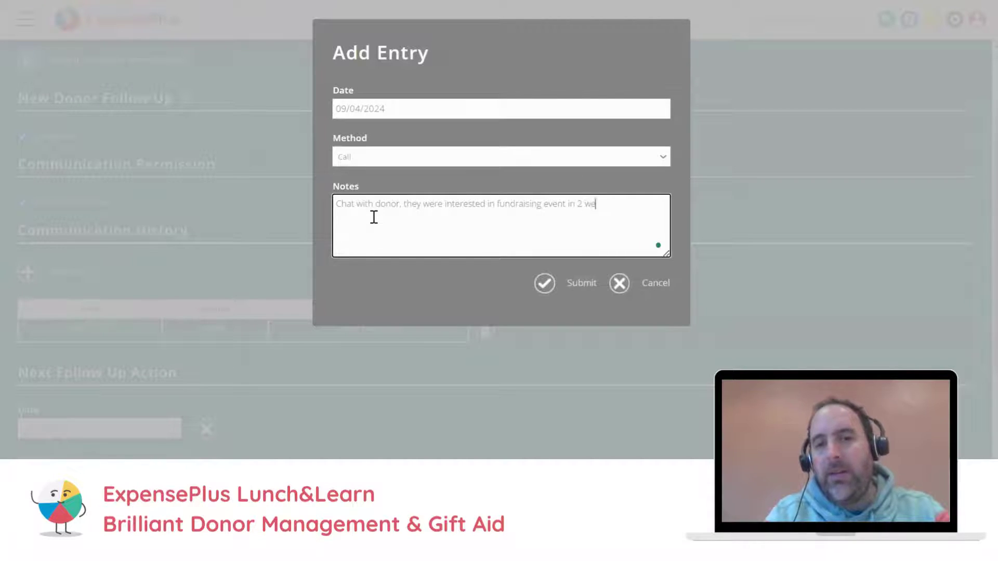
pyautogui.click(543, 283)
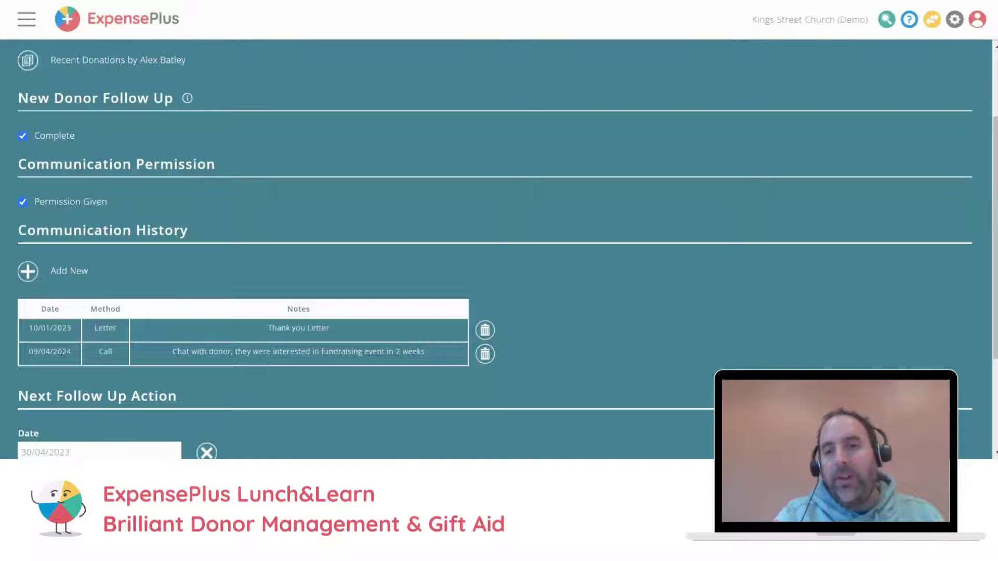
# Scroll past the Next Follow Up Action and go back to the Manage Donors Communication list.
pyautogui.moveTo(979, 172); pyautogui.dragTo(980, 247)
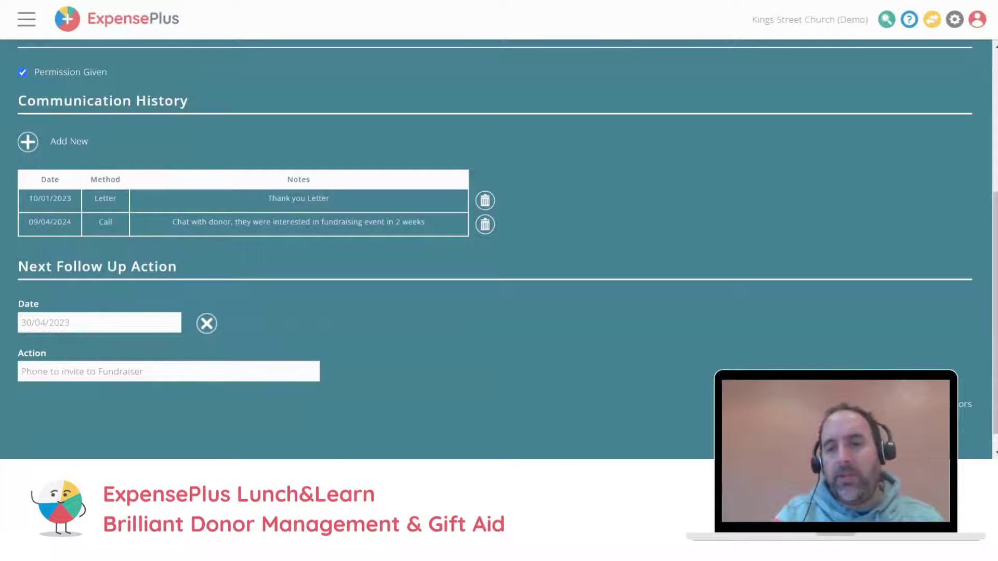
pyautogui.click(963, 404)
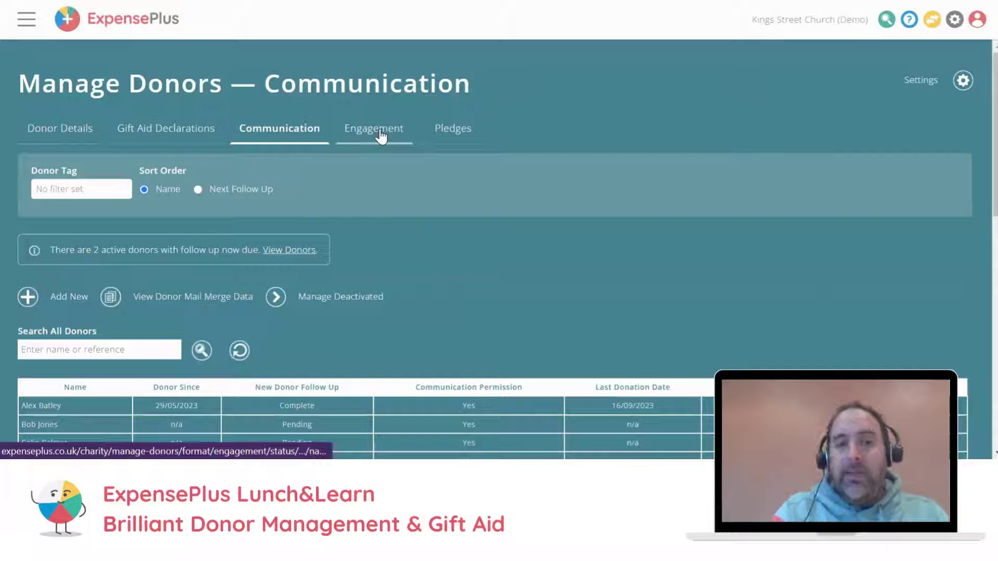
# Switch to the Engagement view, review Engagement Steps in Donor Settings, then navigate back twice.
pyautogui.click(381, 136)
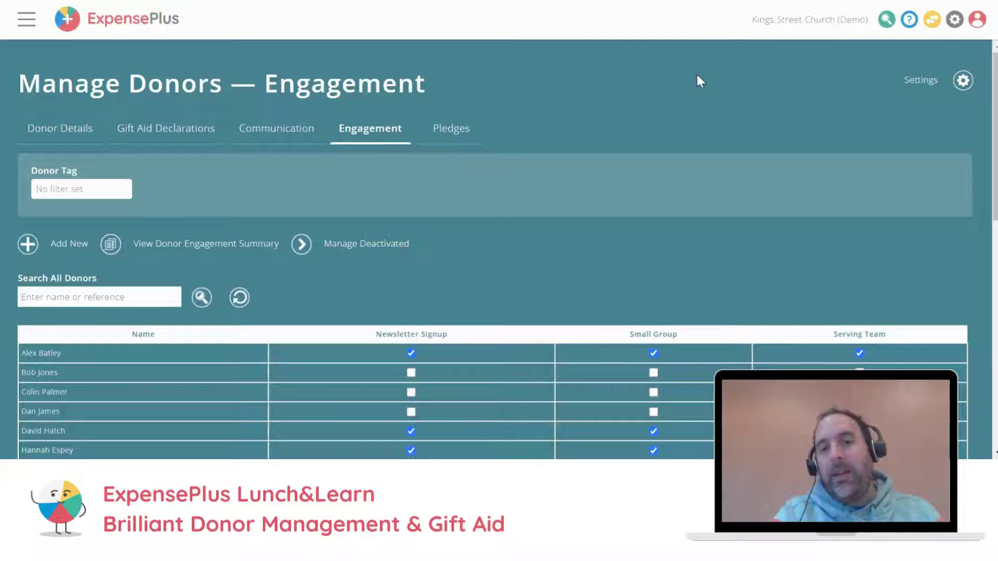
pyautogui.click(918, 86)
pyautogui.click(155, 132)
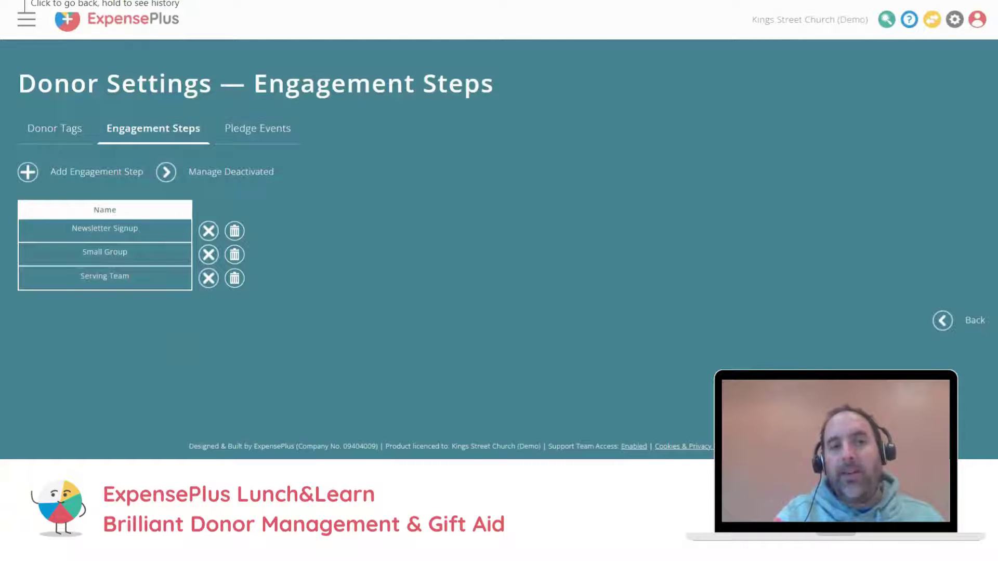
pyautogui.click(25, 0)
pyautogui.click(25, 0)
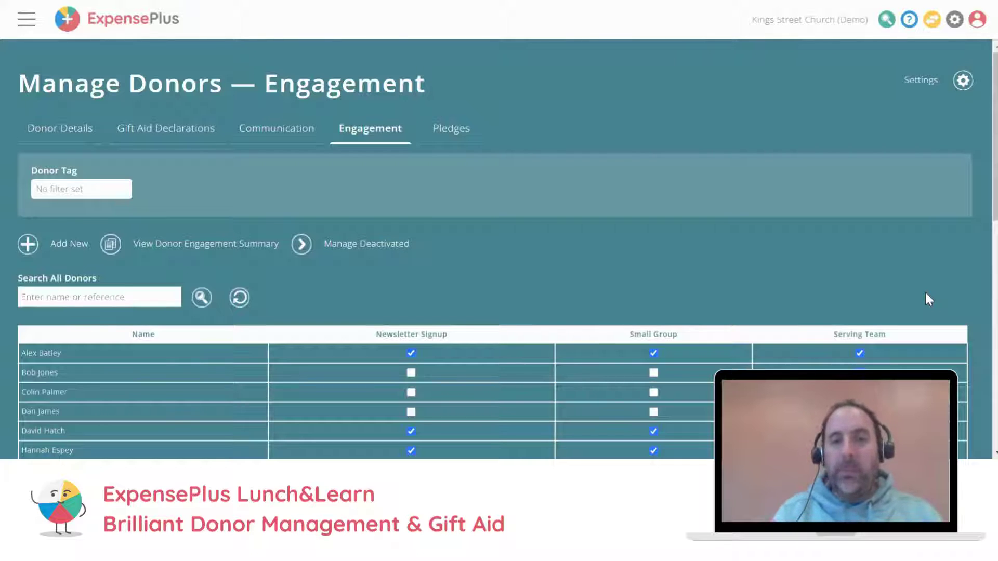
# Switch the Manage Donors list to the Pledges view showing Regular Giving 2023 amounts.
pyautogui.click(463, 143)
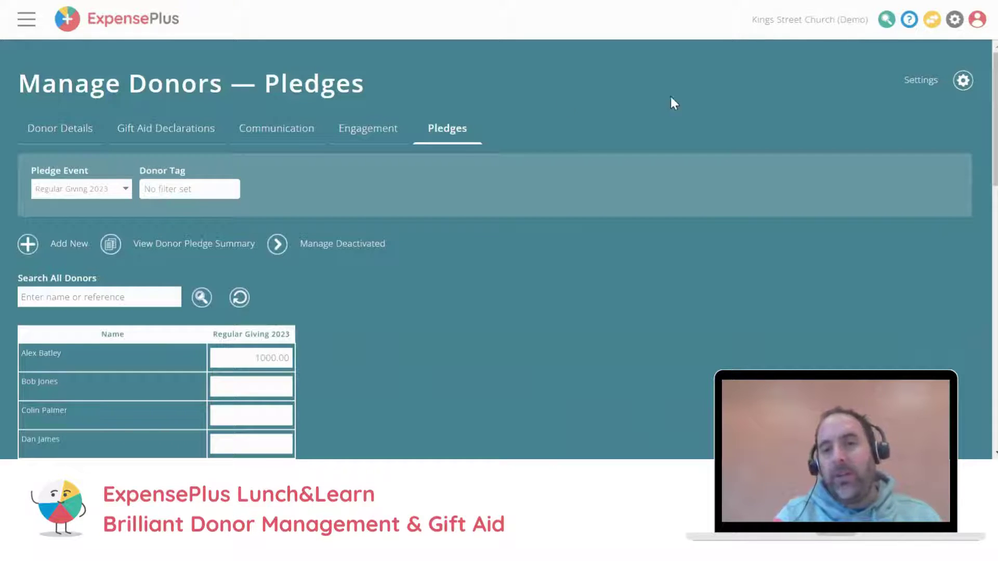
# Bring up the donor settings from the Pledges page.
pyautogui.click(921, 84)
pyautogui.click(267, 133)
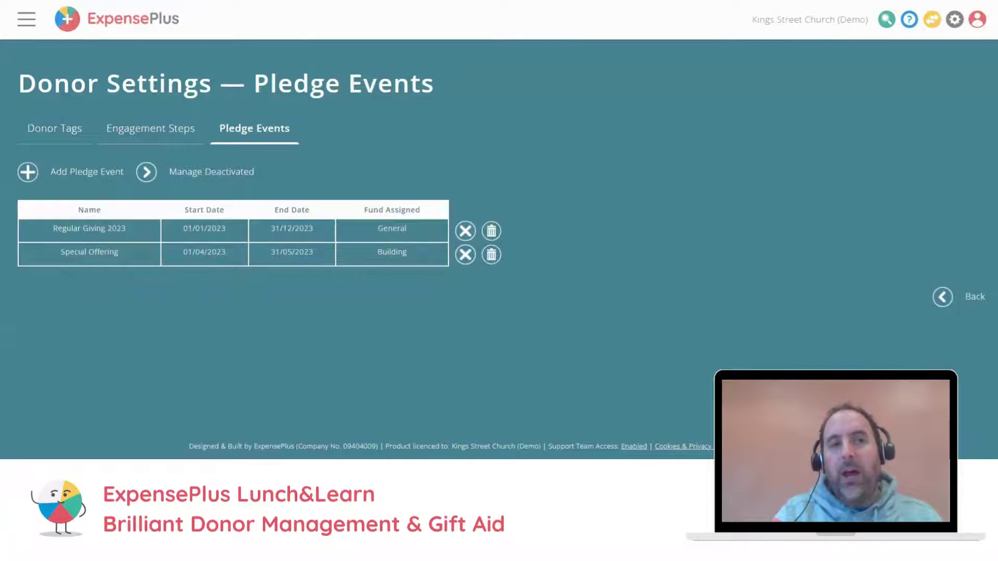
pyautogui.hotkey('alt', 'Left')
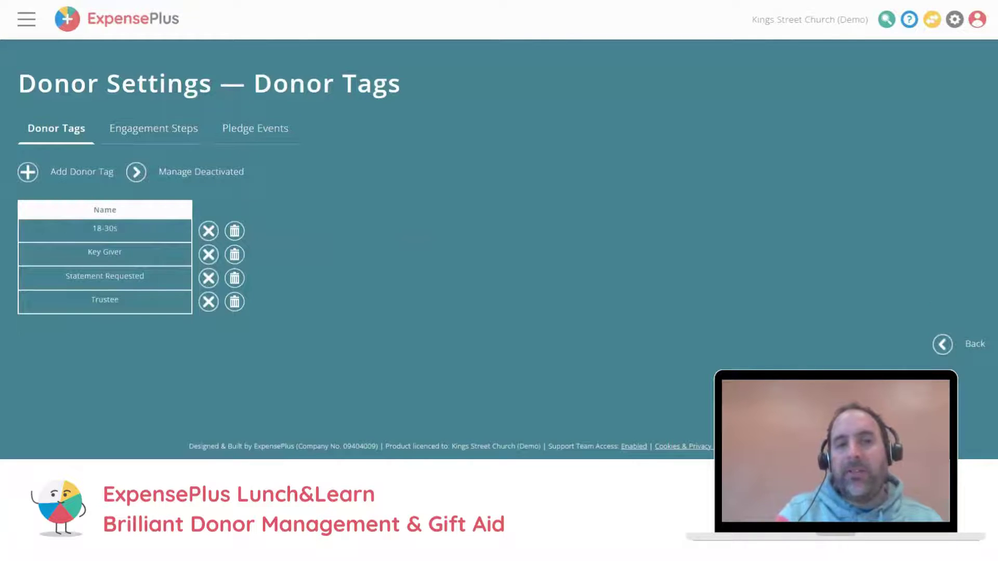
pyautogui.hotkey('alt', 'Left')
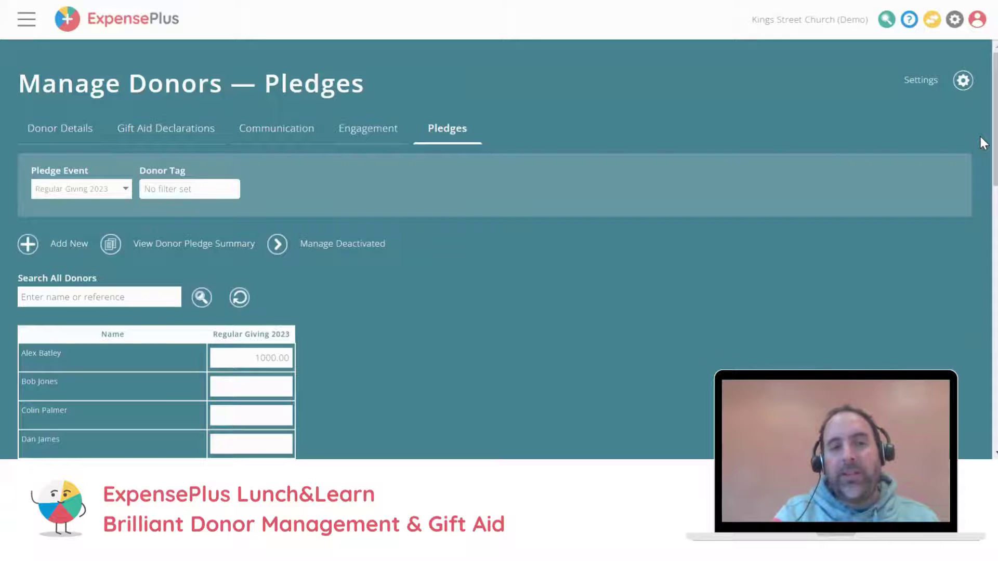
# Keep the Regular Giving 2023 pledge filter, review the 1000.00 and 5000.00 pledges, and open the main menu.
pyautogui.click(74, 192)
pyautogui.click(397, 249)
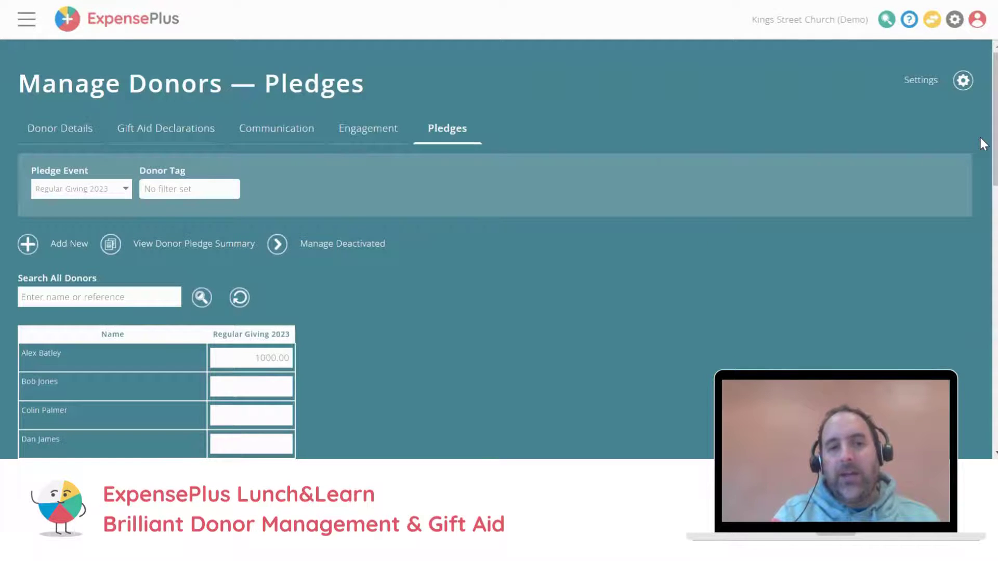
pyautogui.scroll(-7, 981, 140)
pyautogui.scroll(-9, 982, 259)
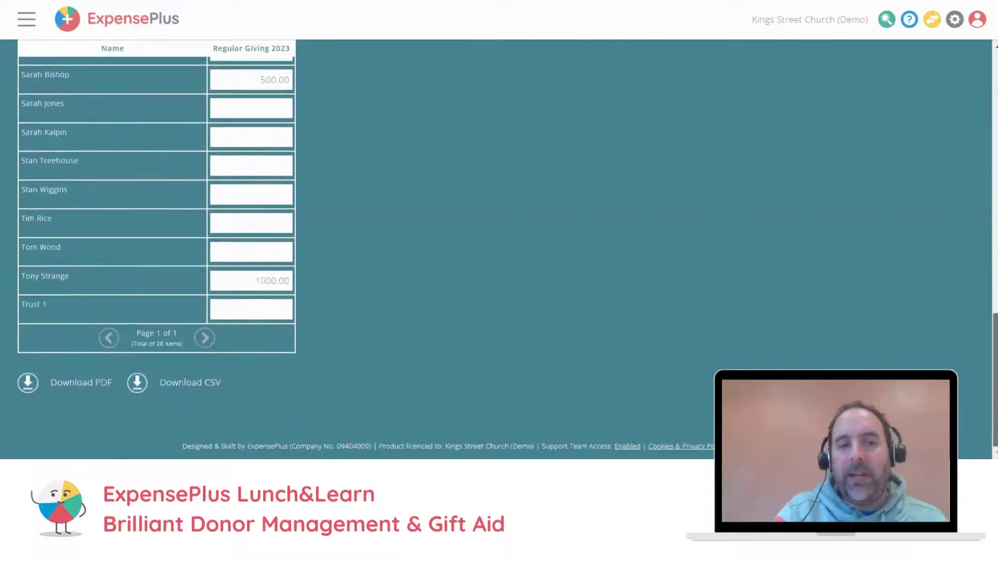
pyautogui.scroll(15, 981, 121)
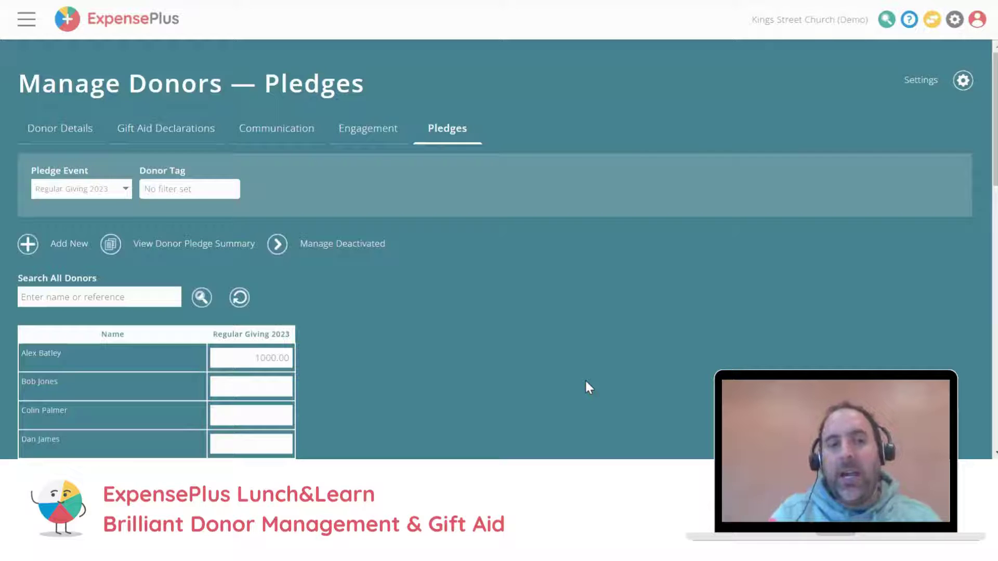
pyautogui.click(26, 19)
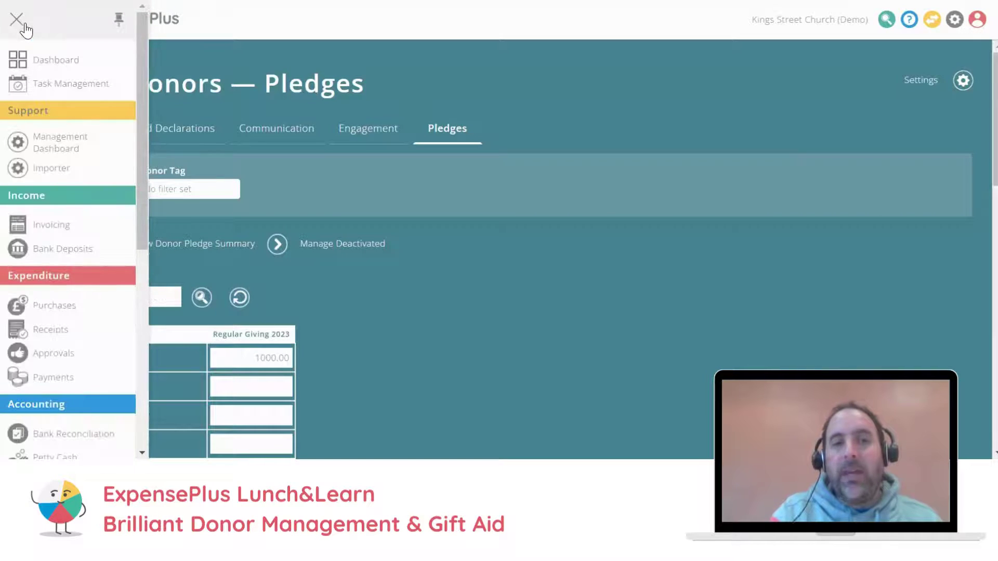
# Go to Manage Donors from the side menu, then to Donations > Donation Reports.
pyautogui.moveTo(147, 89); pyautogui.dragTo(144, 256)
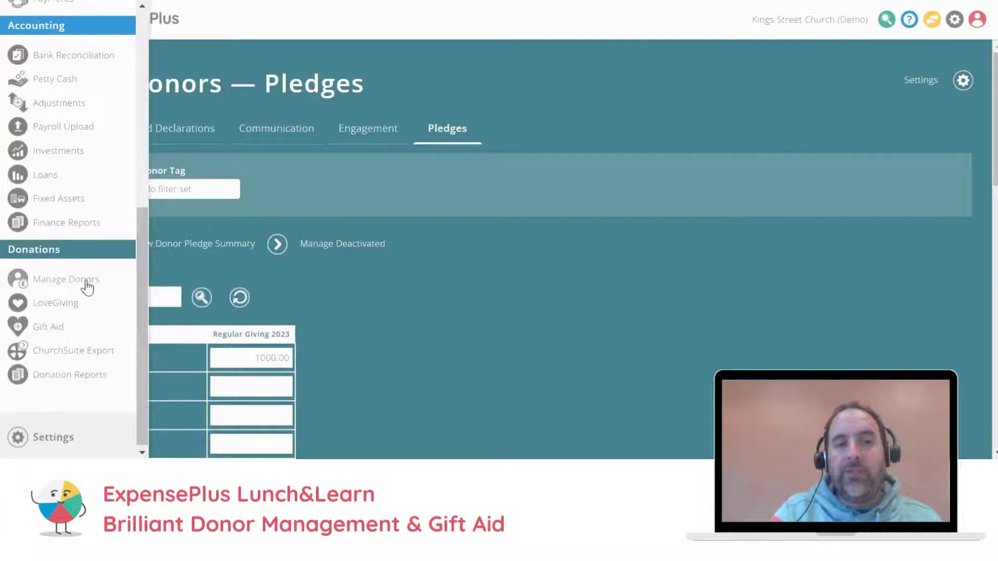
pyautogui.click(86, 284)
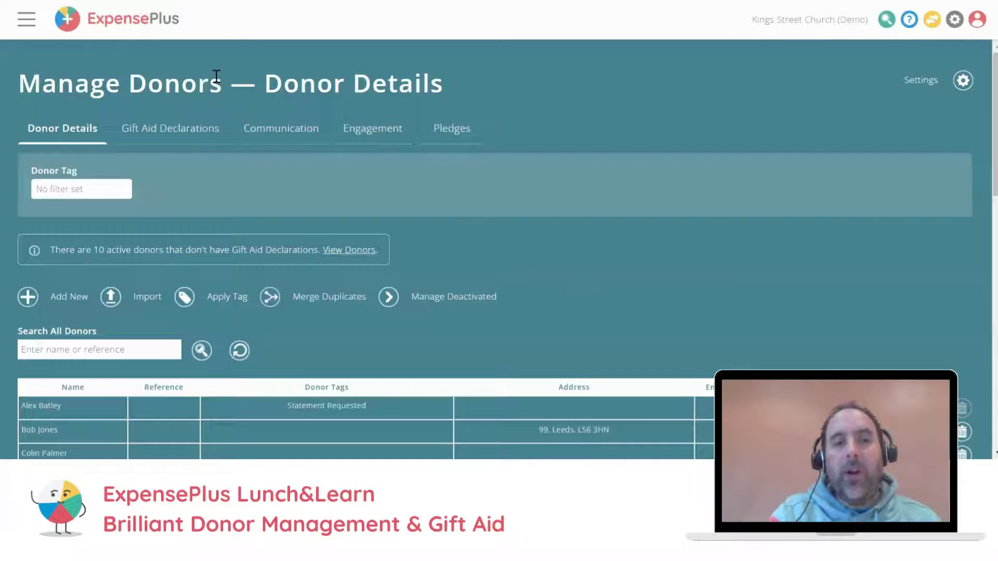
pyautogui.click(26, 19)
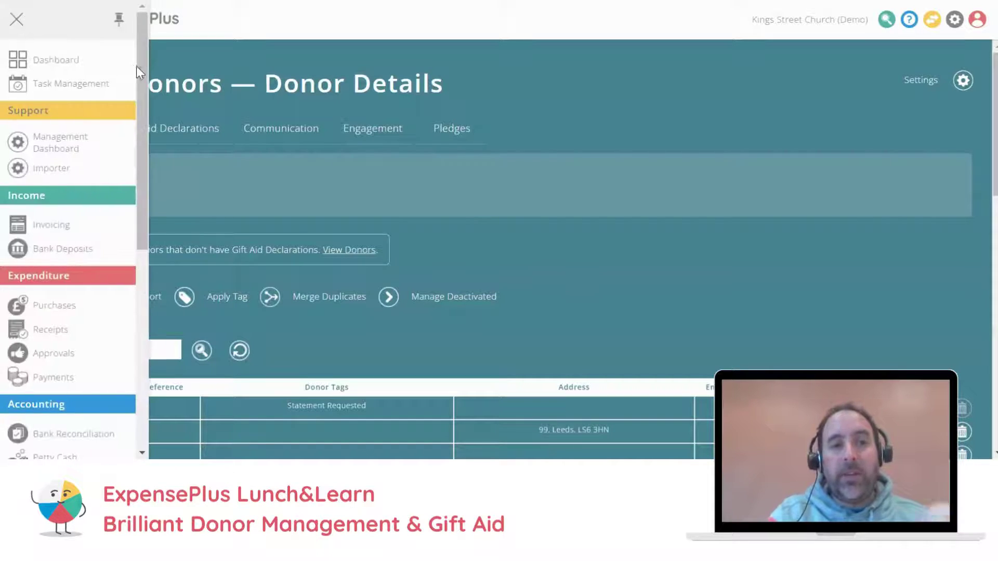
pyautogui.moveTo(141, 90); pyautogui.dragTo(155, 290)
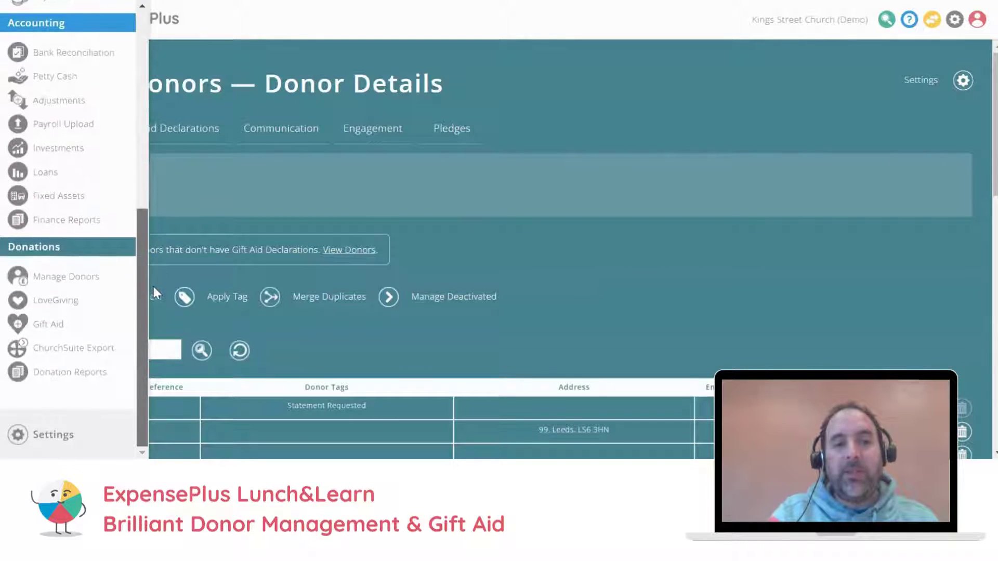
pyautogui.click(78, 376)
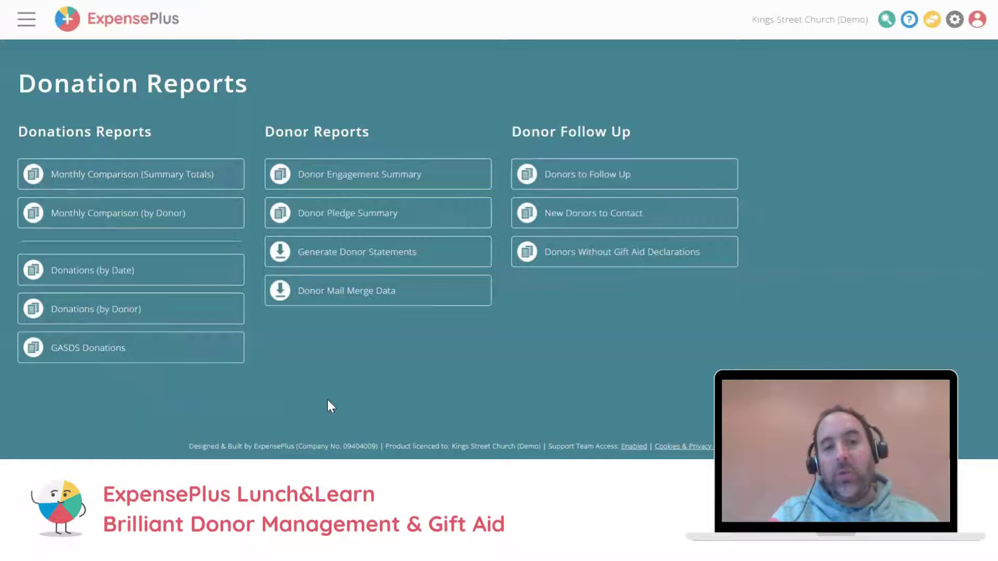
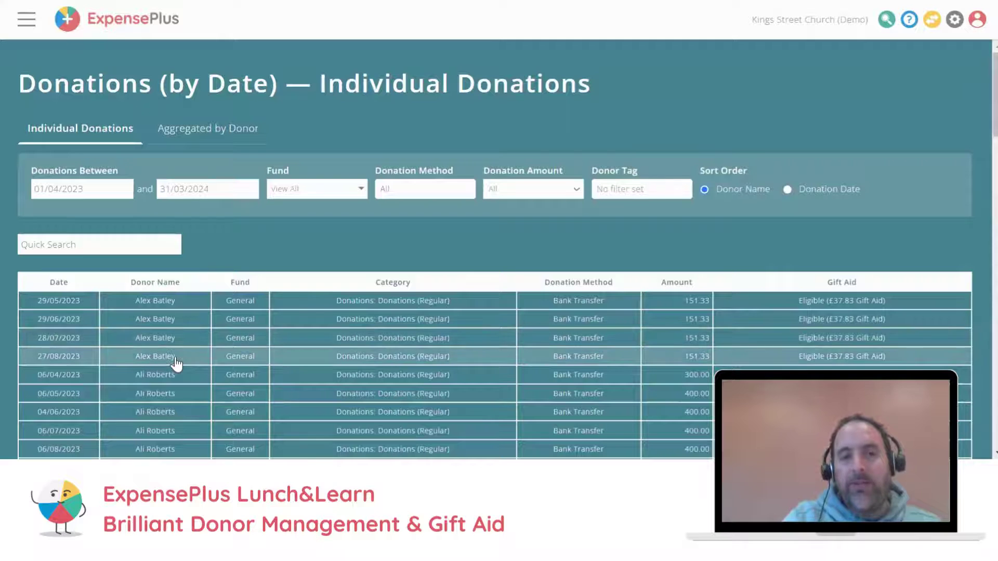
# Scroll through the Aggregated by Donor totals, then switch back to Individual Donations and the reports list.
pyautogui.click(194, 132)
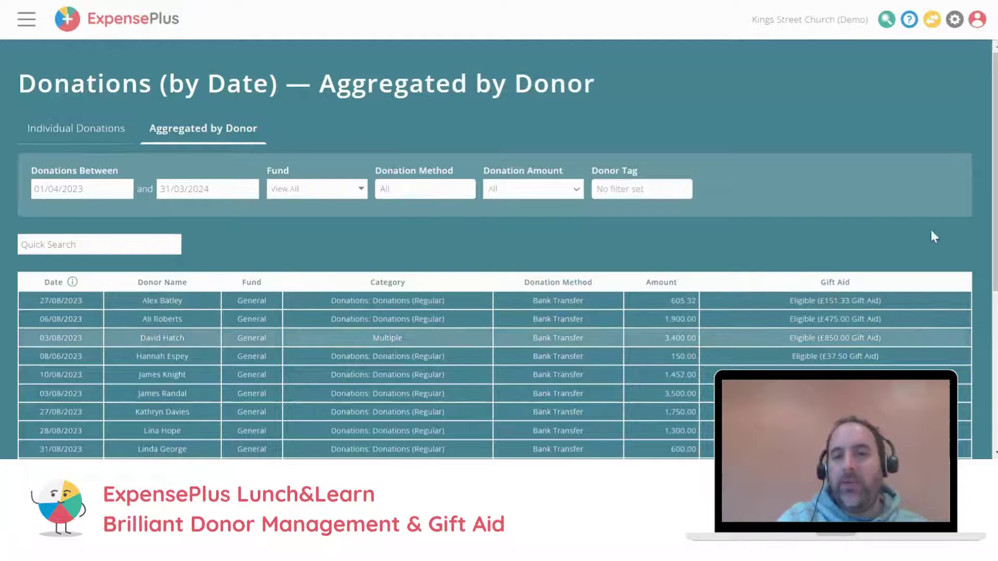
pyautogui.scroll(-5, 980, 208)
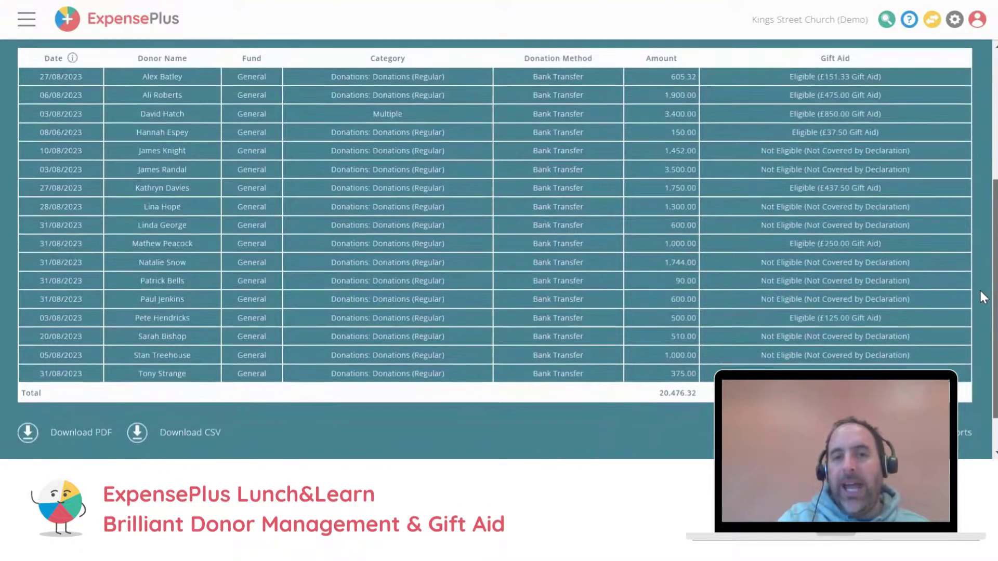
pyautogui.scroll(2, 980, 288)
pyautogui.scroll(3, 980, 130)
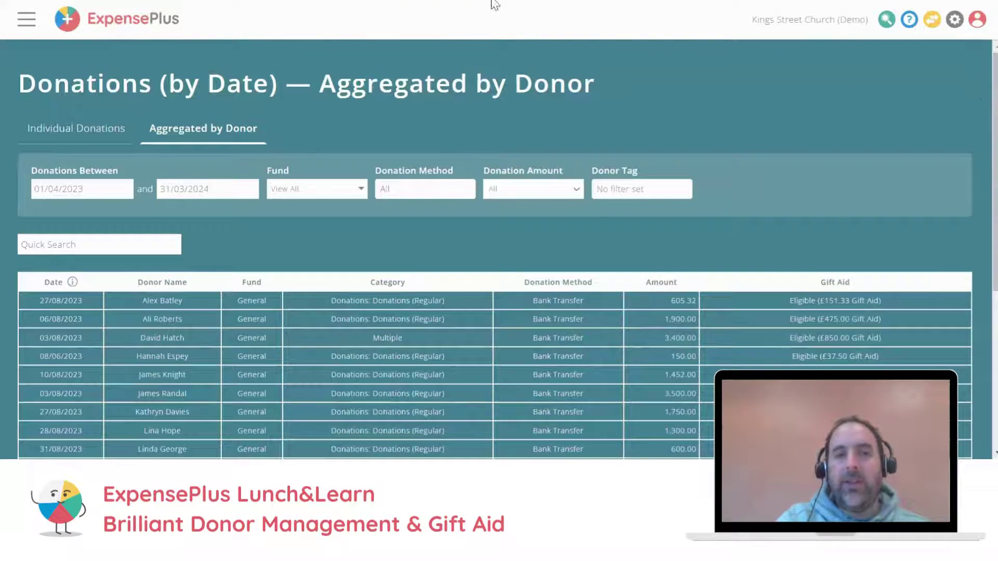
pyautogui.click(76, 128)
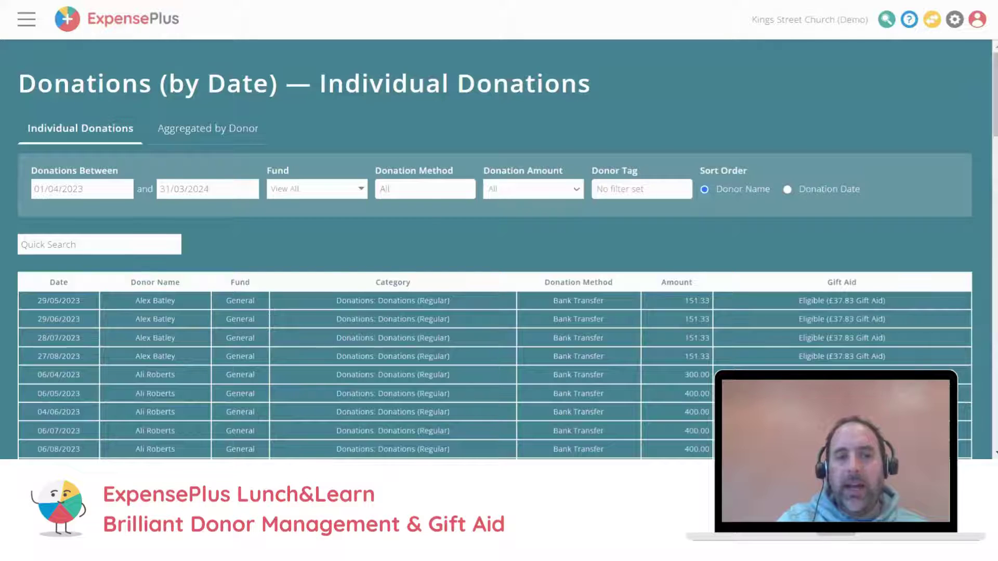
pyautogui.hotkey('alt', 'Left')
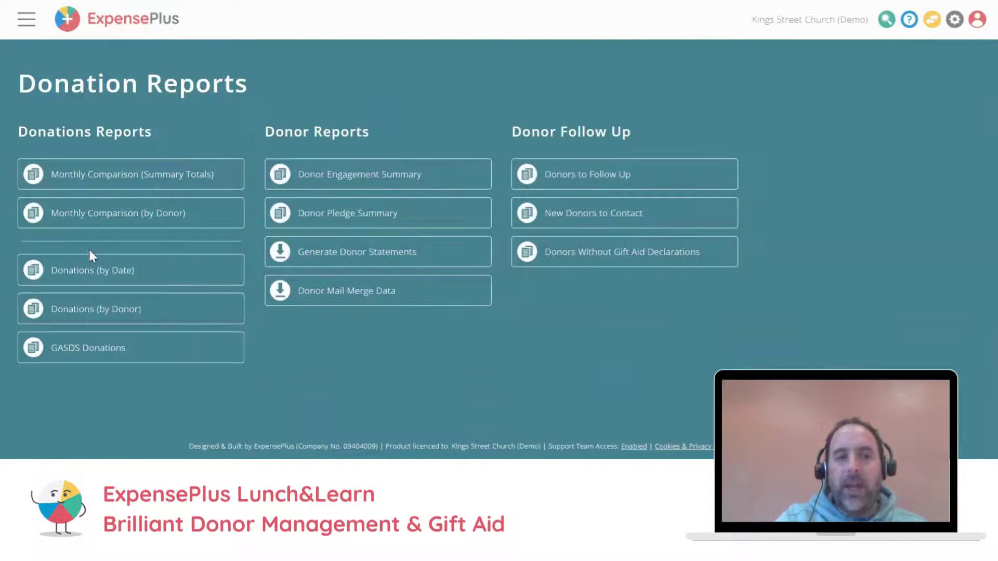
# Open Donations (by Donor) with the start date set to 01/04/2023.
pyautogui.click(99, 319)
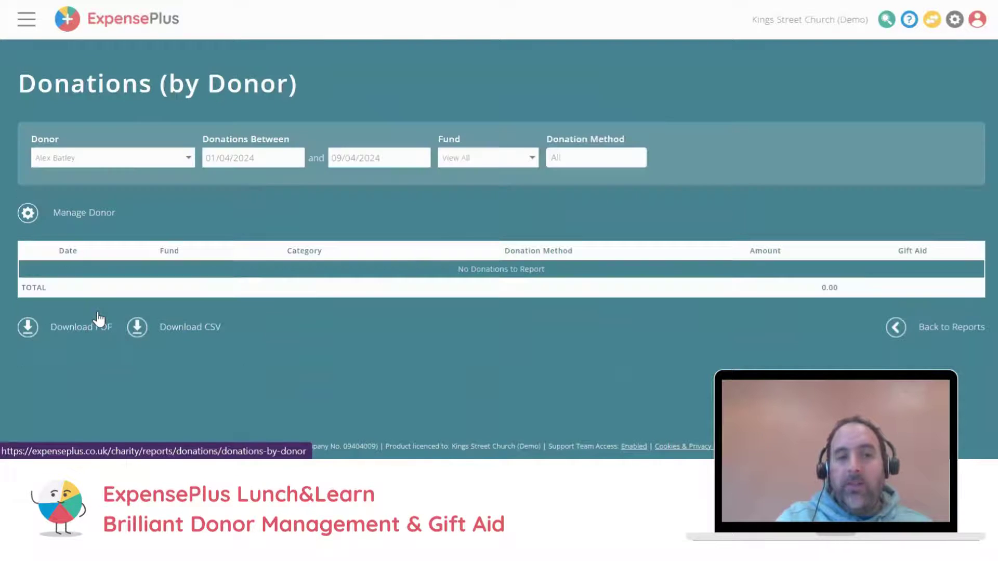
pyautogui.click(211, 165)
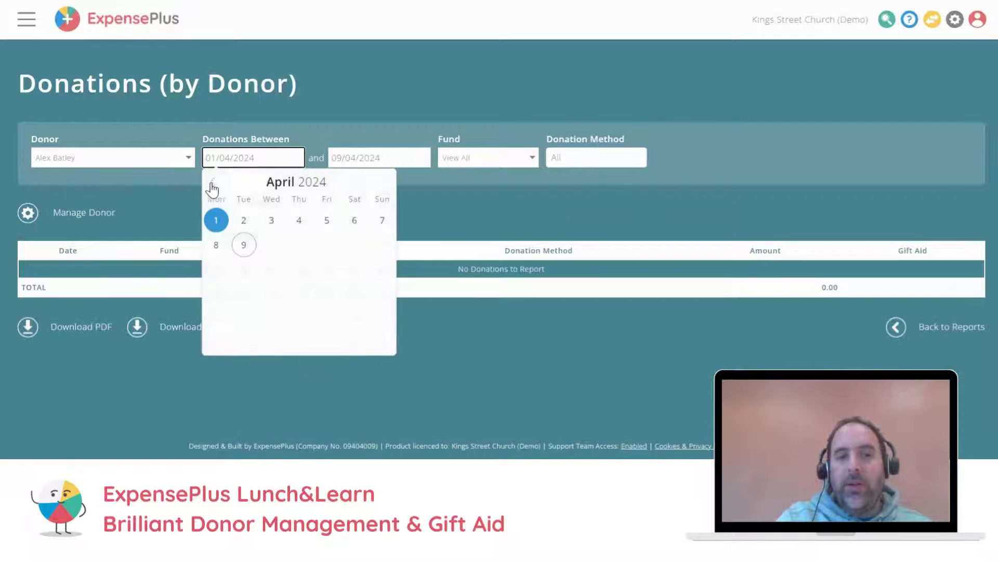
pyautogui.click(214, 182)
pyautogui.click(213, 182)
pyautogui.click(213, 182)
pyautogui.click(213, 181)
pyautogui.click(214, 182)
pyautogui.click(213, 181)
pyautogui.click(214, 182)
pyautogui.click(214, 182)
pyautogui.click(214, 182)
pyautogui.click(213, 182)
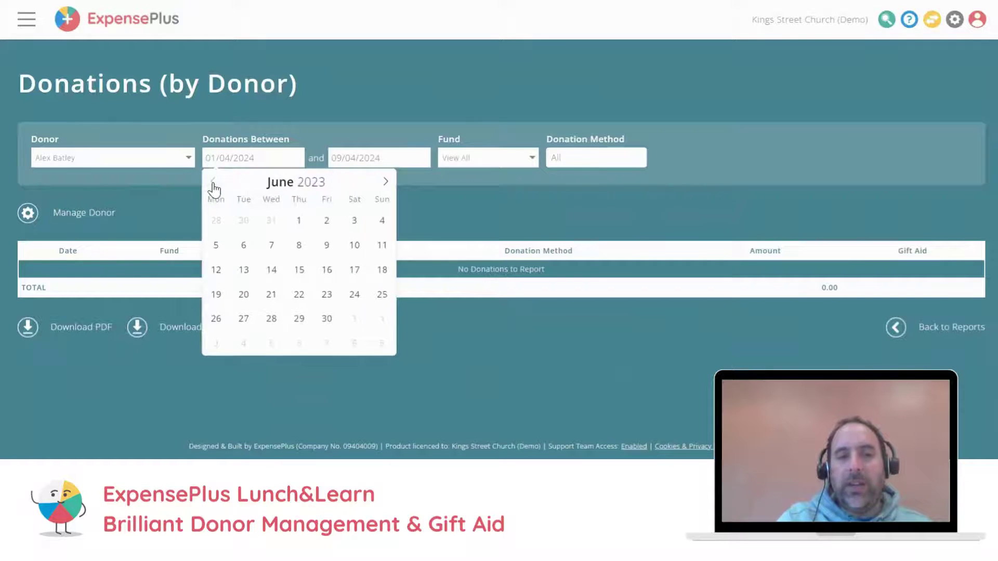
pyautogui.click(213, 182)
pyautogui.click(214, 182)
pyautogui.click(354, 220)
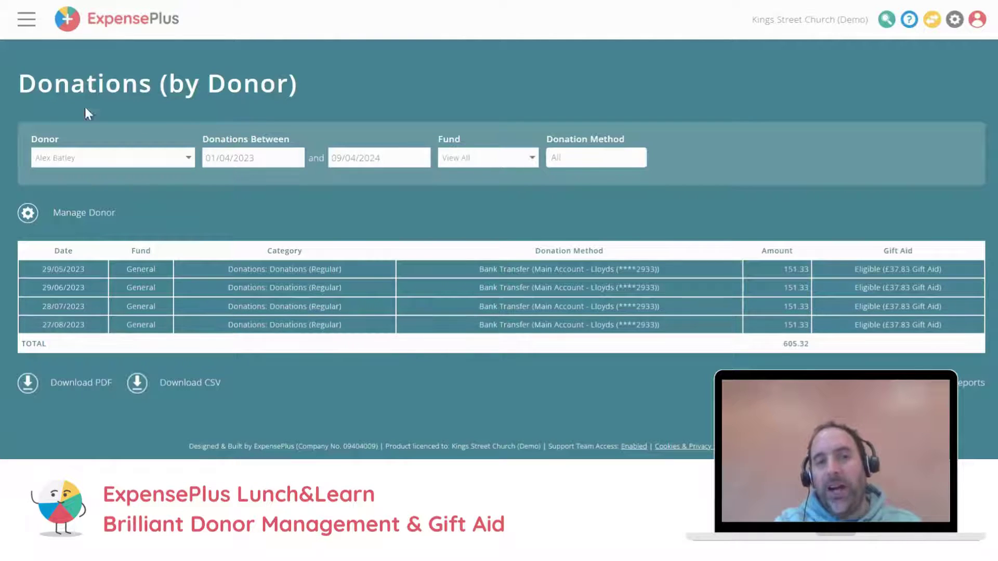
# Highlight the report title to review the four gifts totalling 605.32, then go back to the reports list.
pyautogui.moveTo(71, 86); pyautogui.dragTo(307, 88)
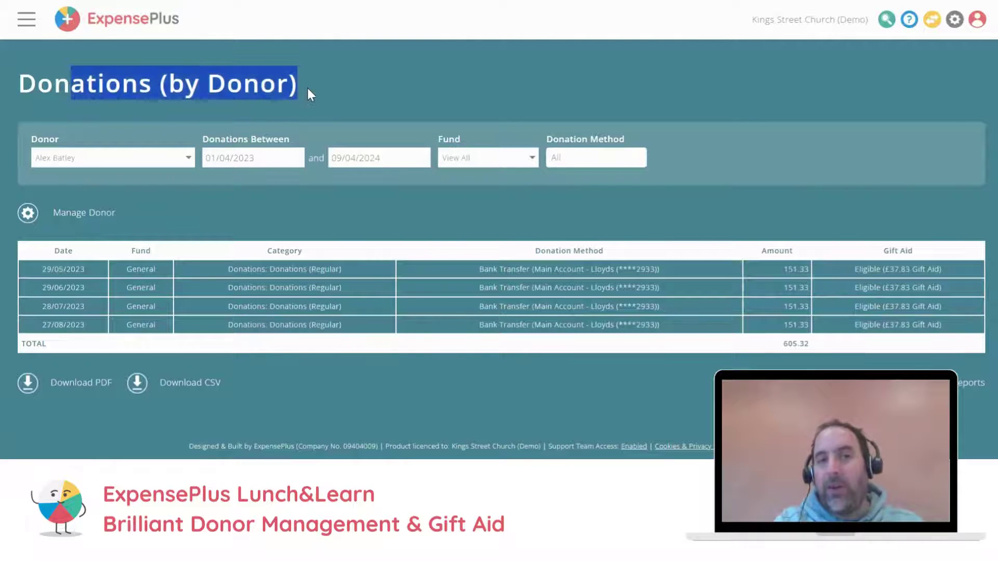
pyautogui.click(298, 208)
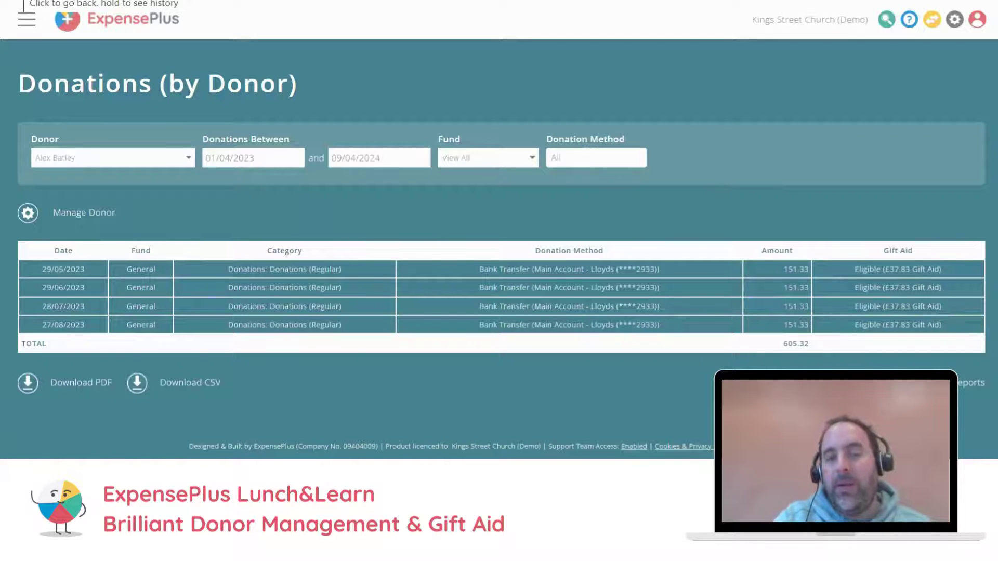
pyautogui.hotkey('alt', 'Left')
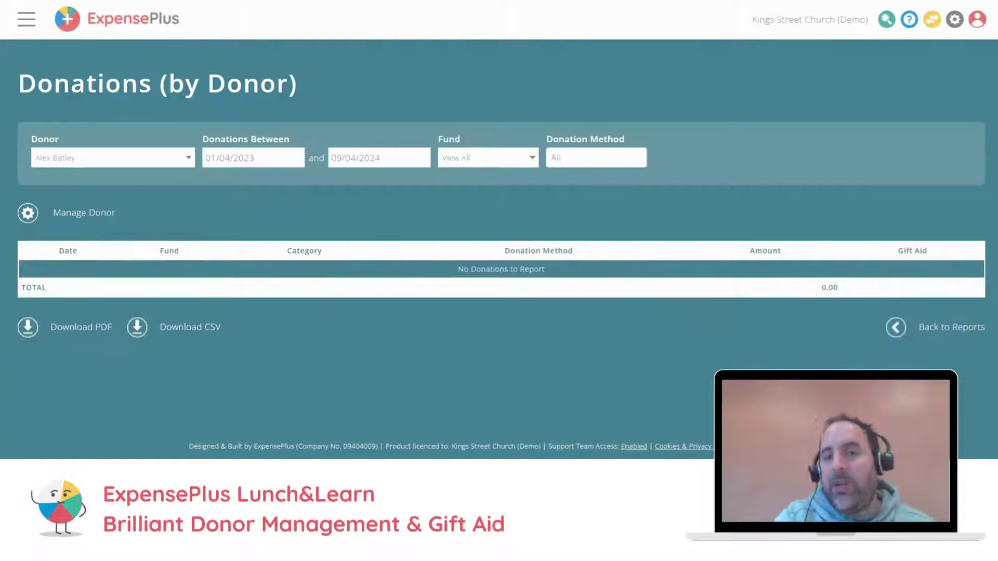
pyautogui.hotkey('alt', 'Left')
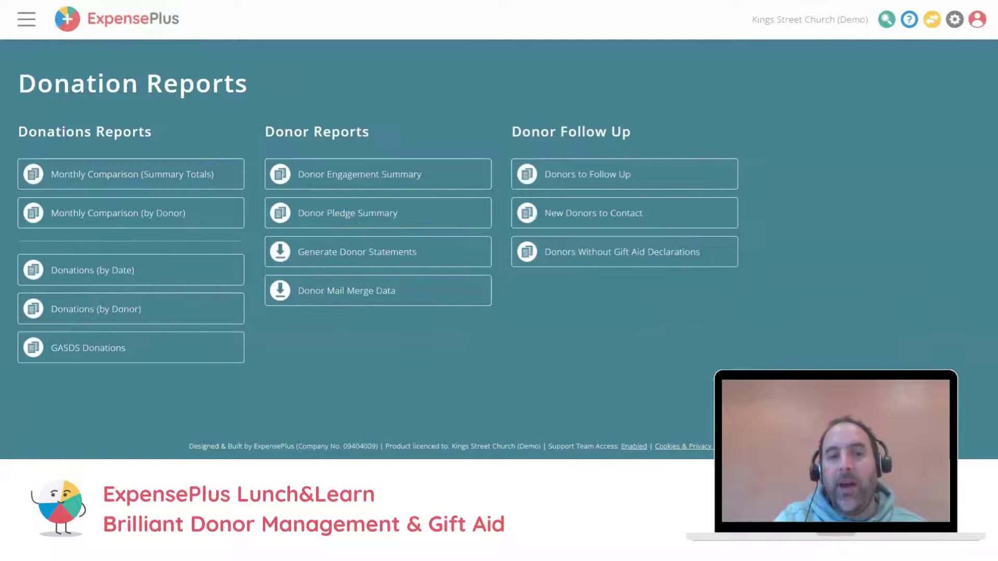
# Show the GASDS Donations report for tax year 2023/24: six Sunday offerings, eligible and unclaimed.
pyautogui.click(108, 355)
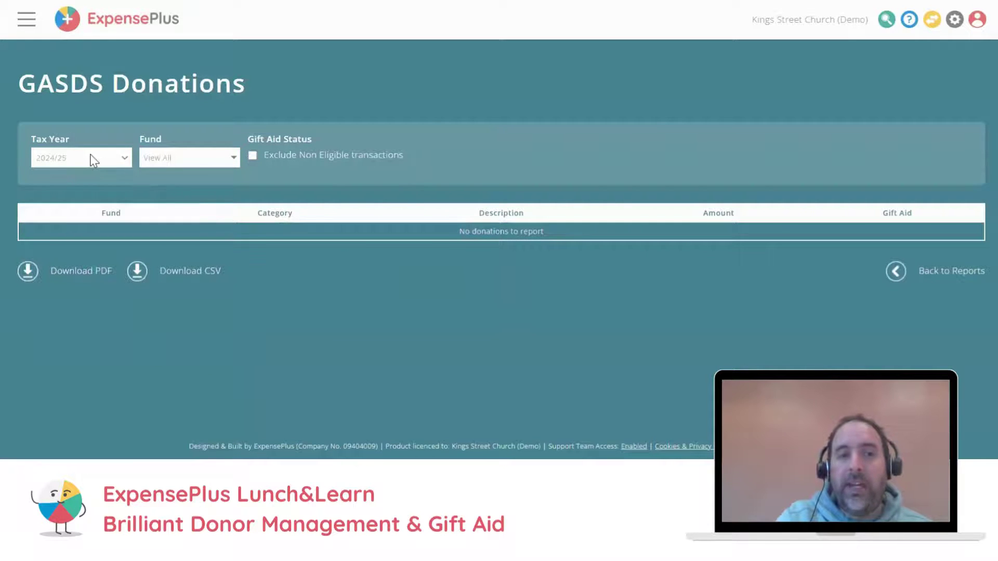
pyautogui.click(67, 182)
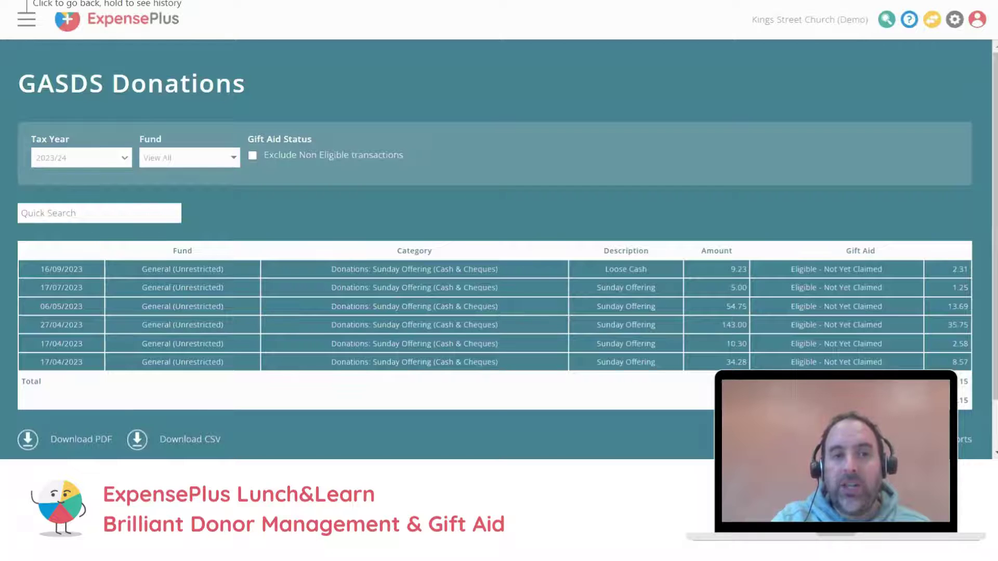
pyautogui.click(27, 2)
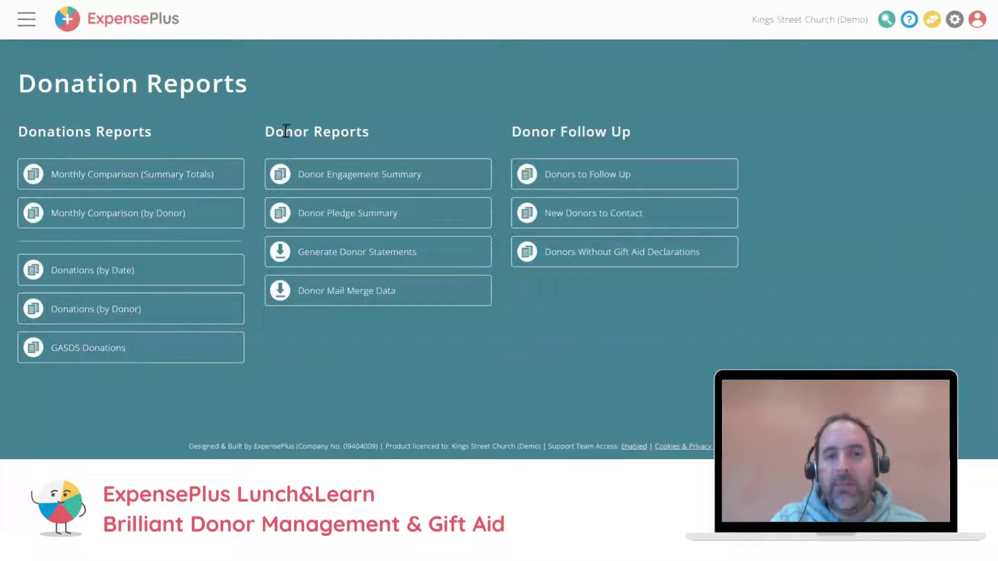
pyautogui.moveTo(275, 131); pyautogui.dragTo(368, 127)
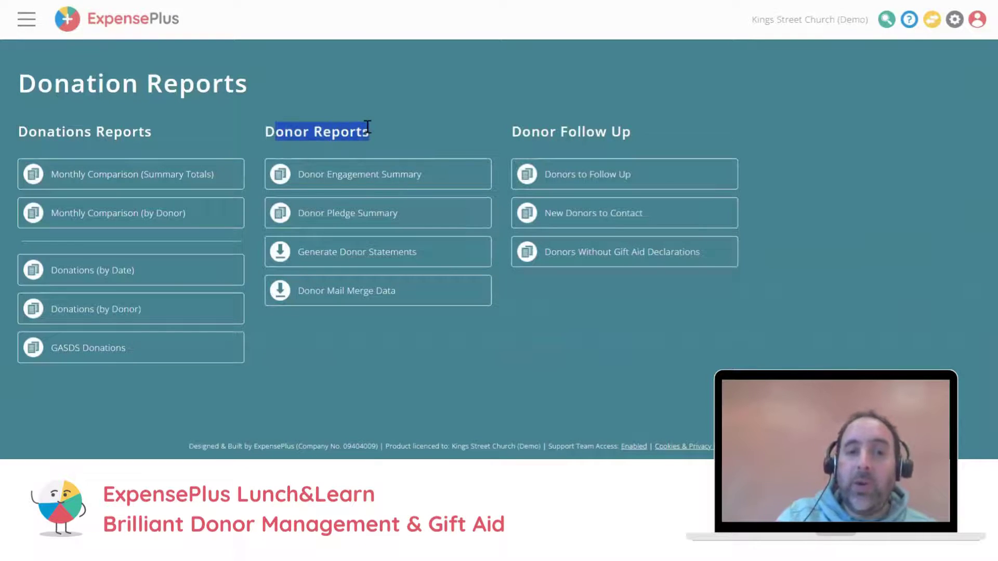
pyautogui.click(367, 126)
pyautogui.tripleClick(74, 131)
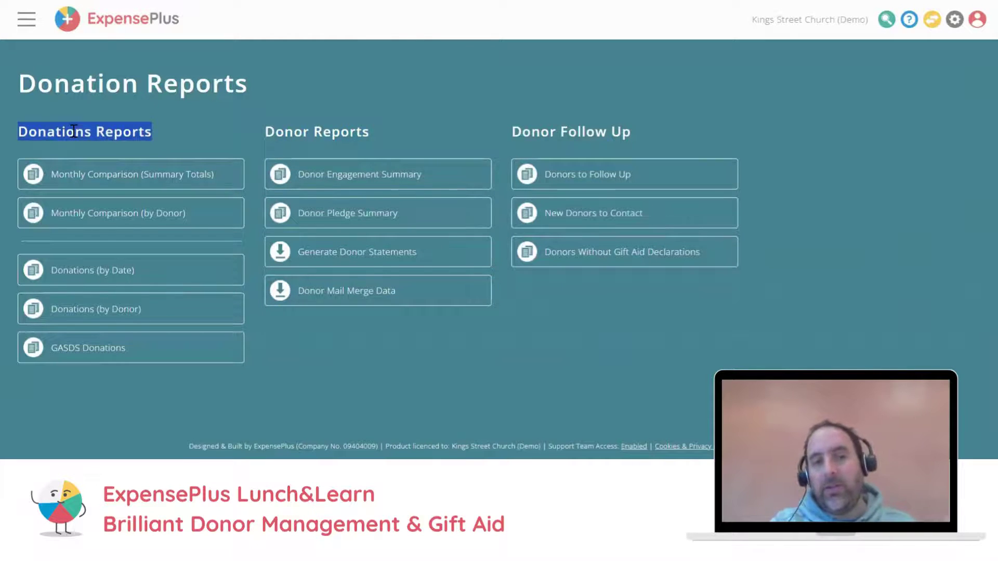
pyautogui.click(294, 128)
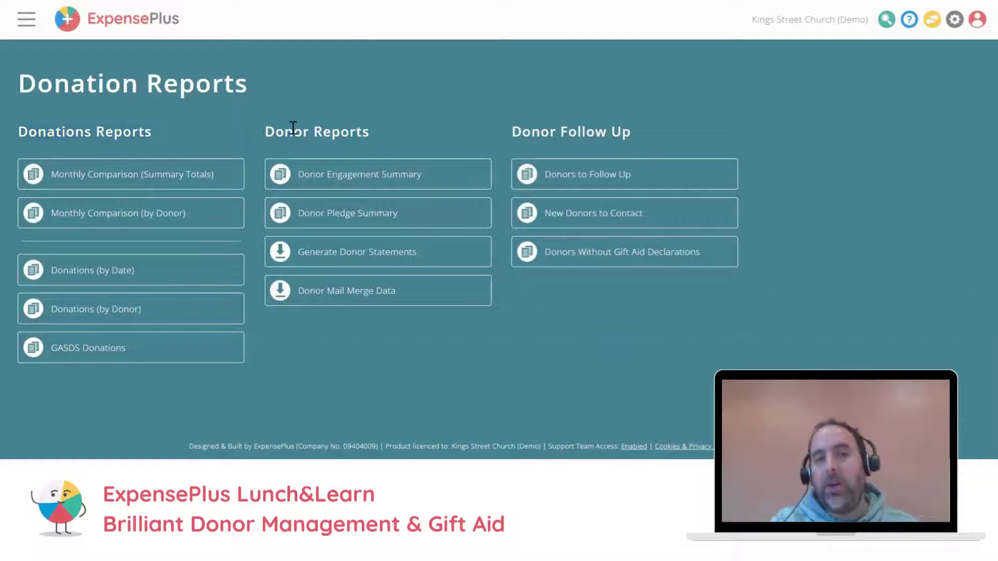
pyautogui.tripleClick(293, 128)
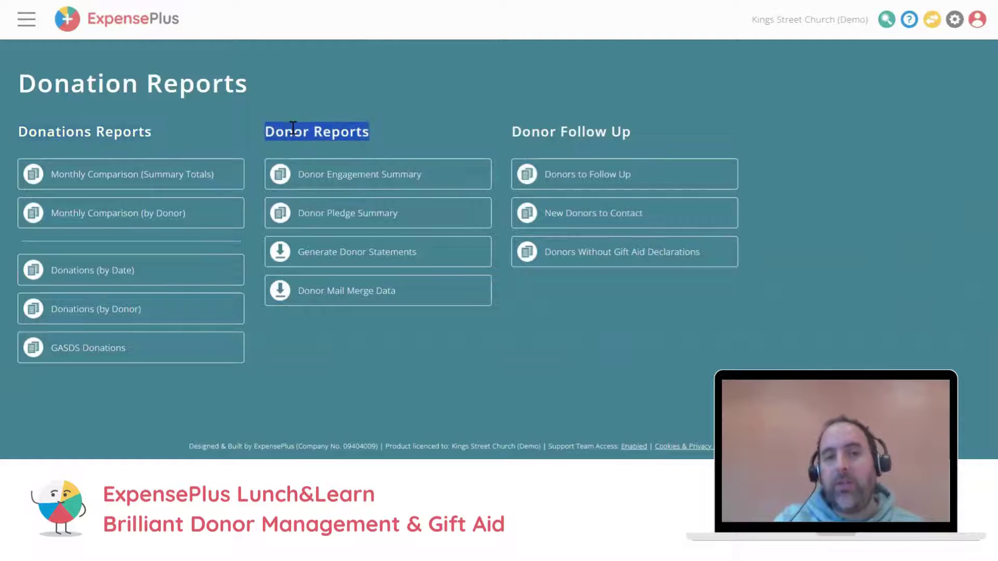
pyautogui.click(379, 189)
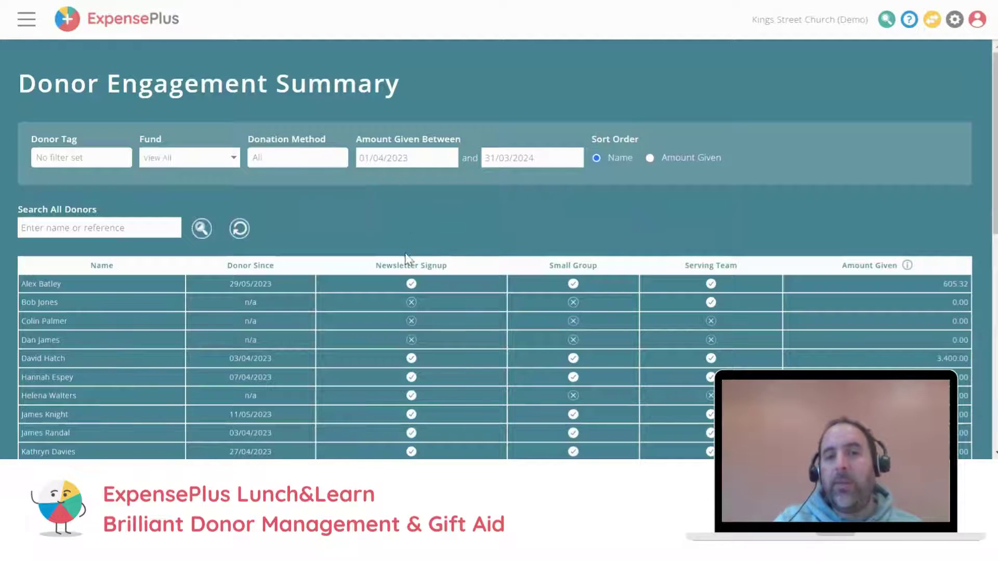
pyautogui.moveTo(393, 265); pyautogui.dragTo(458, 262)
pyautogui.moveTo(550, 265); pyautogui.dragTo(613, 263)
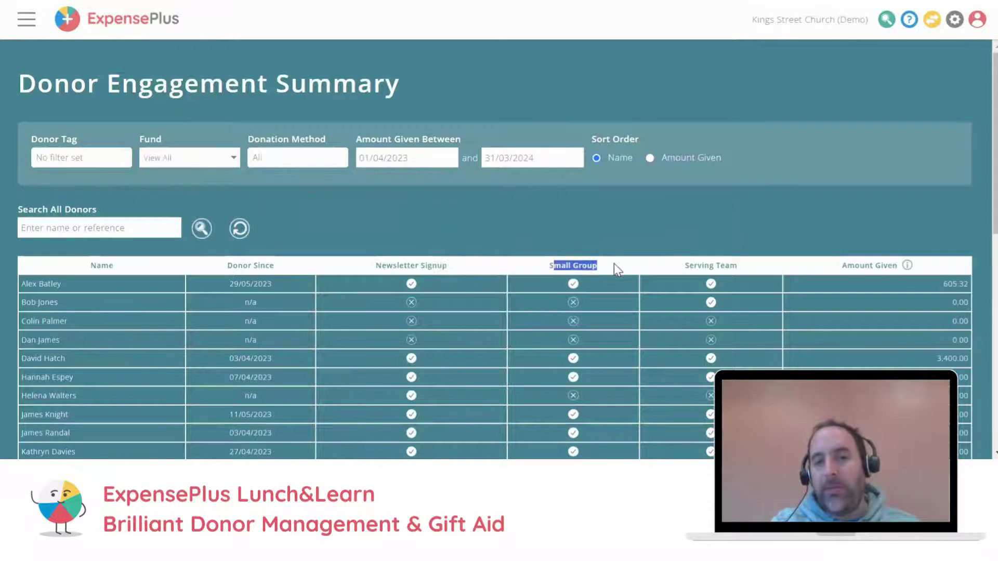
pyautogui.moveTo(685, 265); pyautogui.dragTo(738, 270)
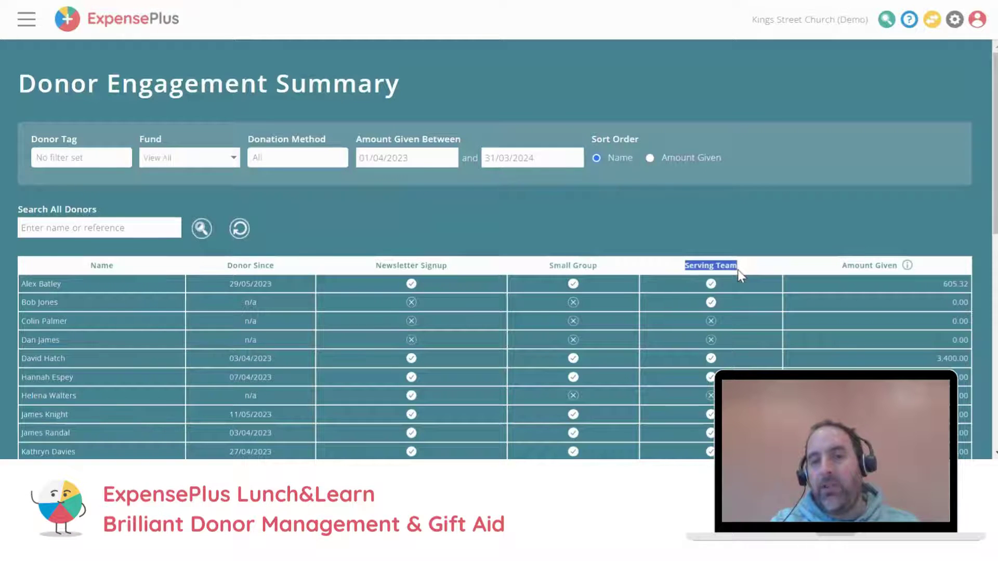
pyautogui.moveTo(375, 265); pyautogui.dragTo(448, 266)
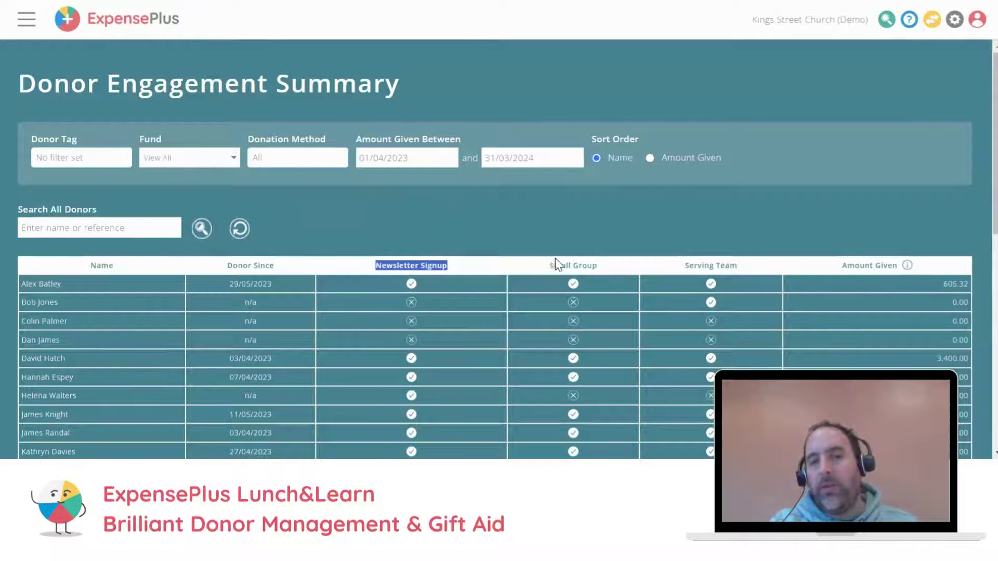
pyautogui.moveTo(550, 265); pyautogui.dragTo(599, 265)
pyautogui.doubleClick(693, 264)
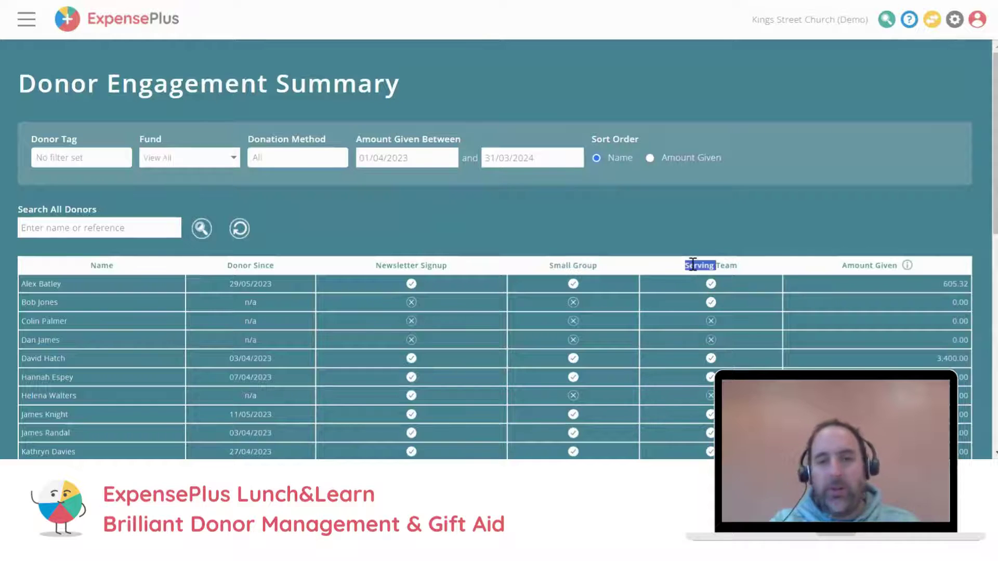
pyautogui.click(693, 264)
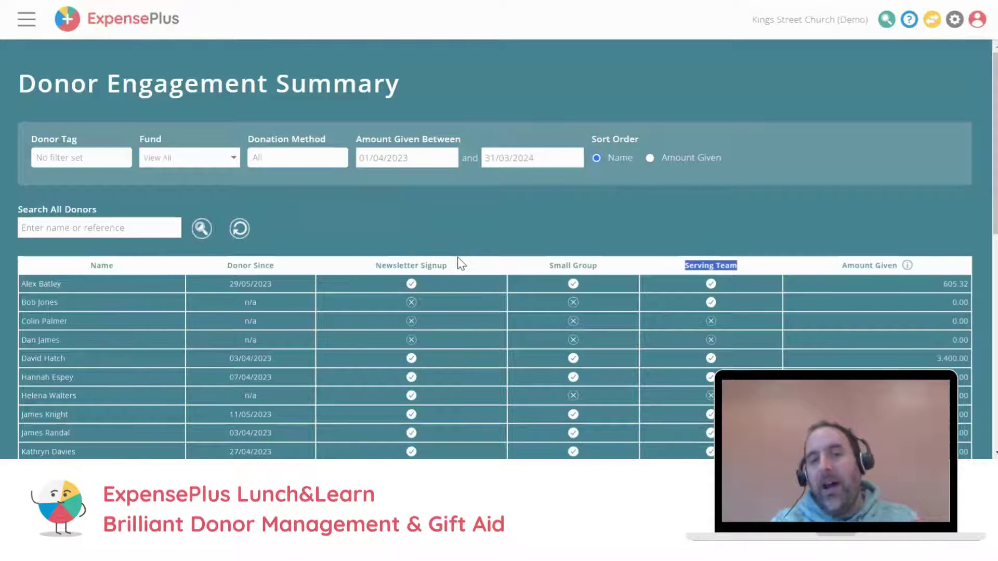
pyautogui.click(433, 242)
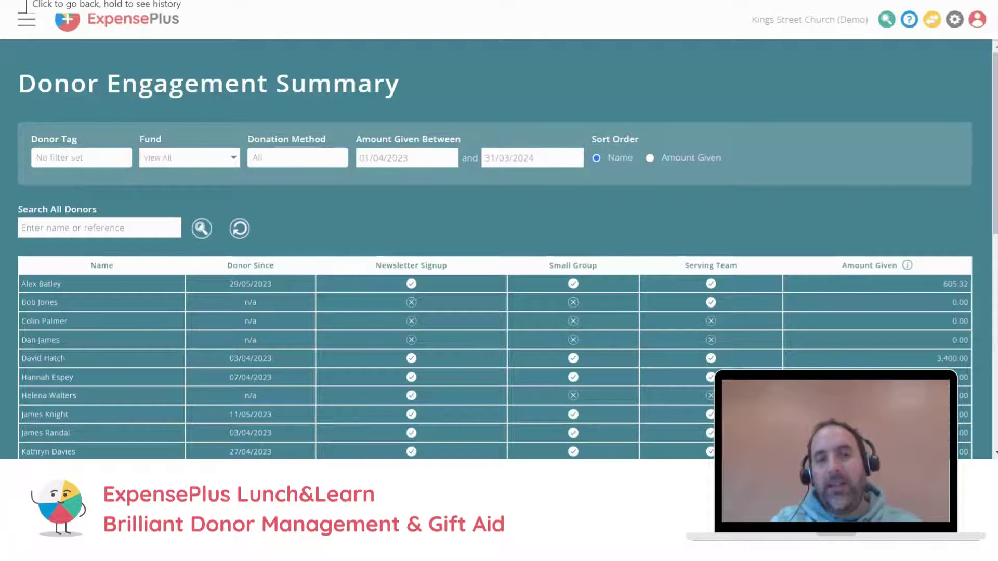
# Open the Donor Pledge Summary, keeping the Regular Giving 2023 pledge event, and scroll through it.
pyautogui.click(26, 6)
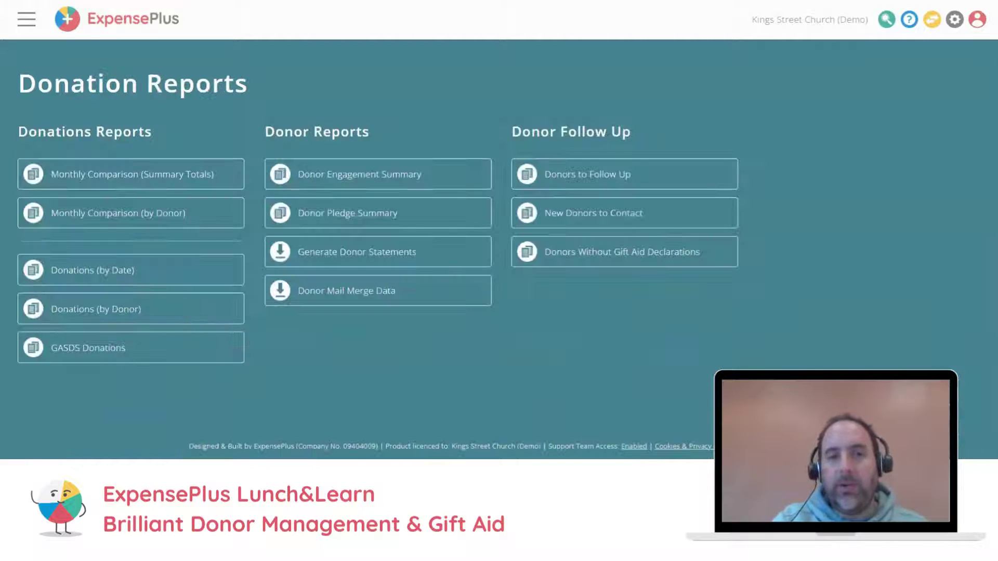
pyautogui.click(333, 227)
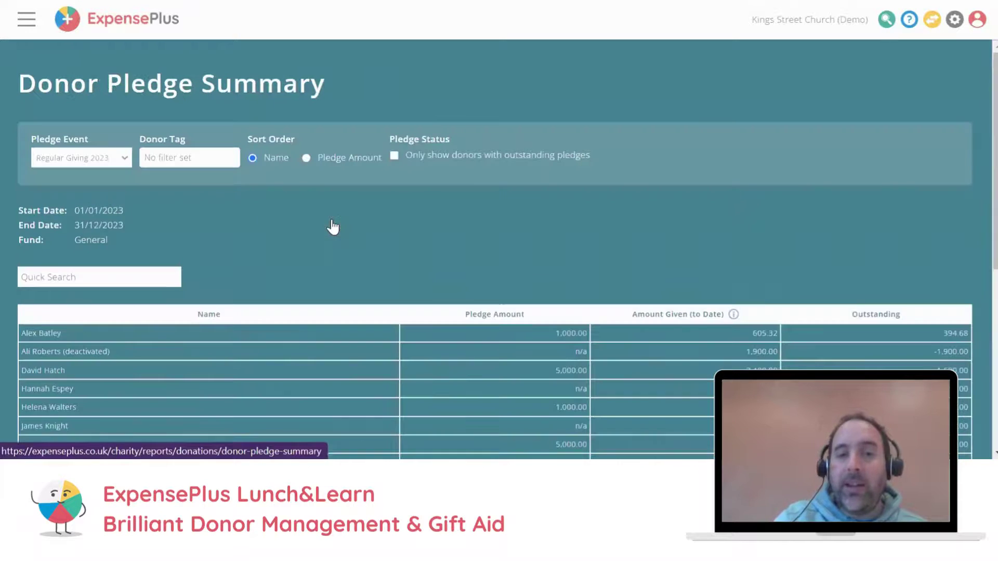
pyautogui.click(99, 156)
pyautogui.click(275, 236)
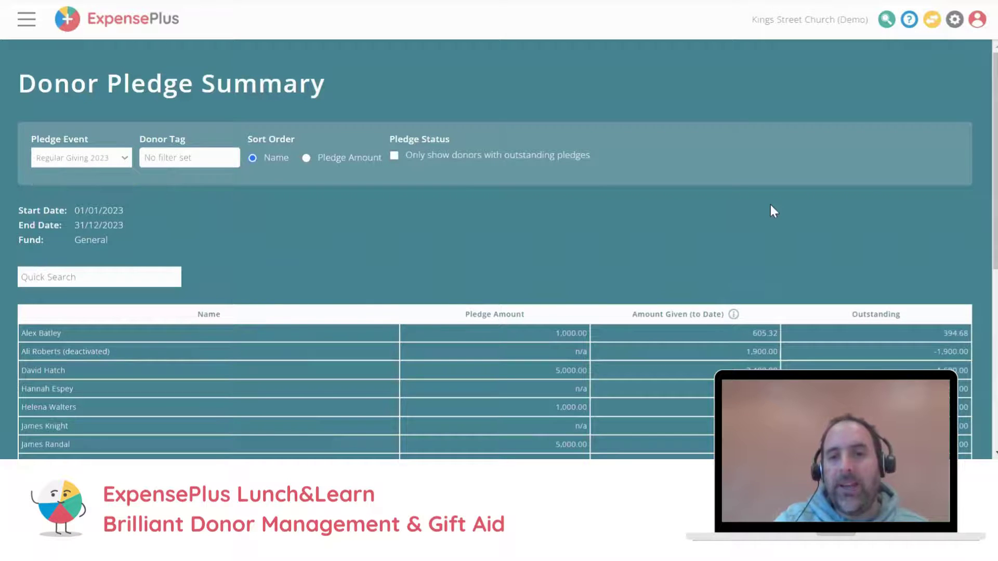
pyautogui.scroll(-3, 984, 186)
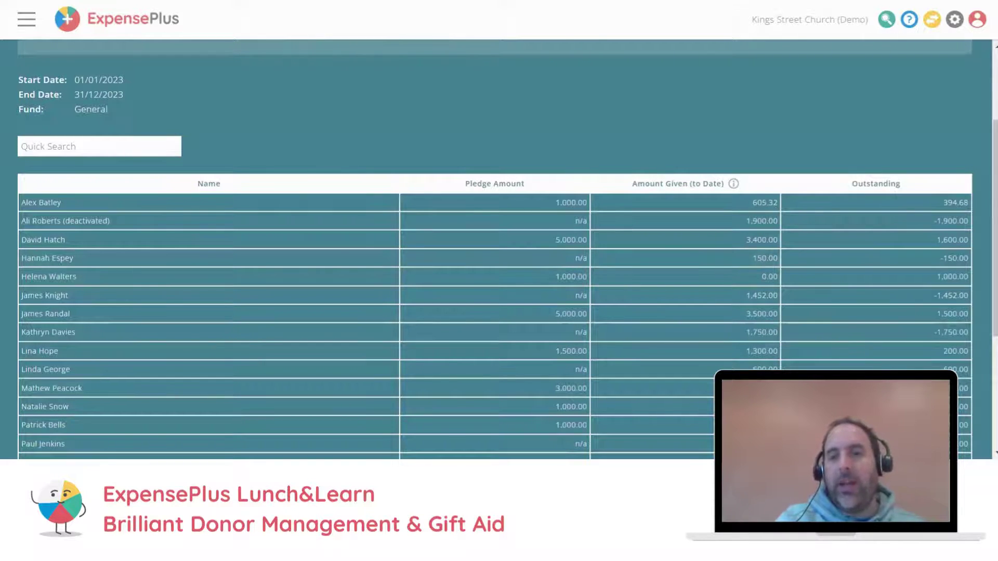
pyautogui.scroll(3, 980, 163)
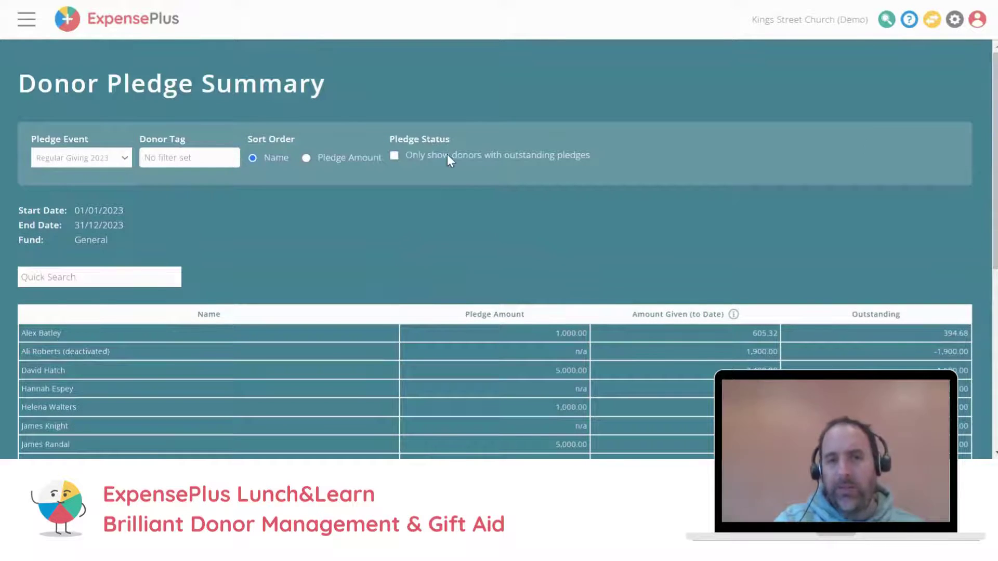
# Limit the pledge summary to donors with outstanding pledges and scroll through their balances.
pyautogui.click(393, 162)
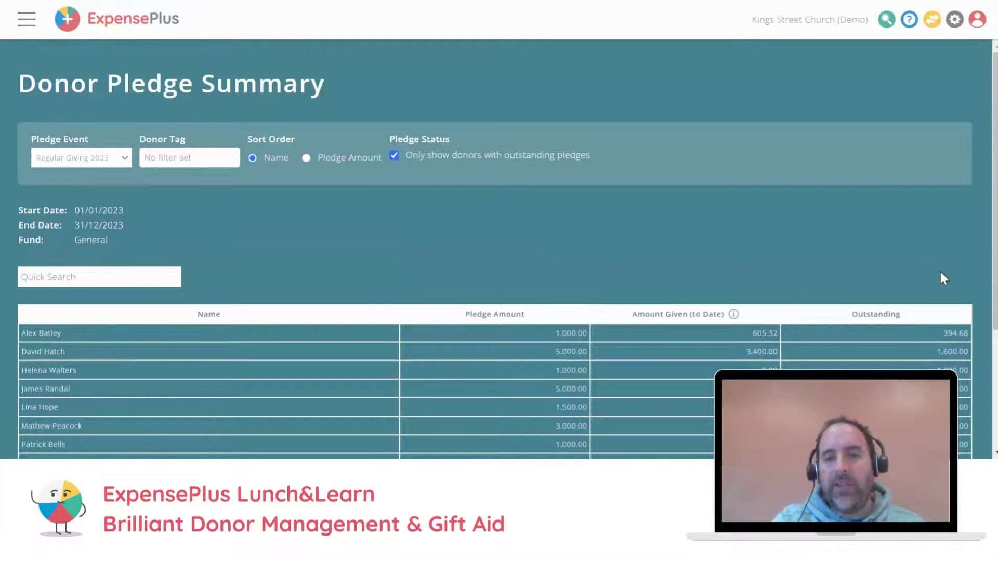
pyautogui.scroll(-1, 982, 240)
pyautogui.scroll(-1, 981, 241)
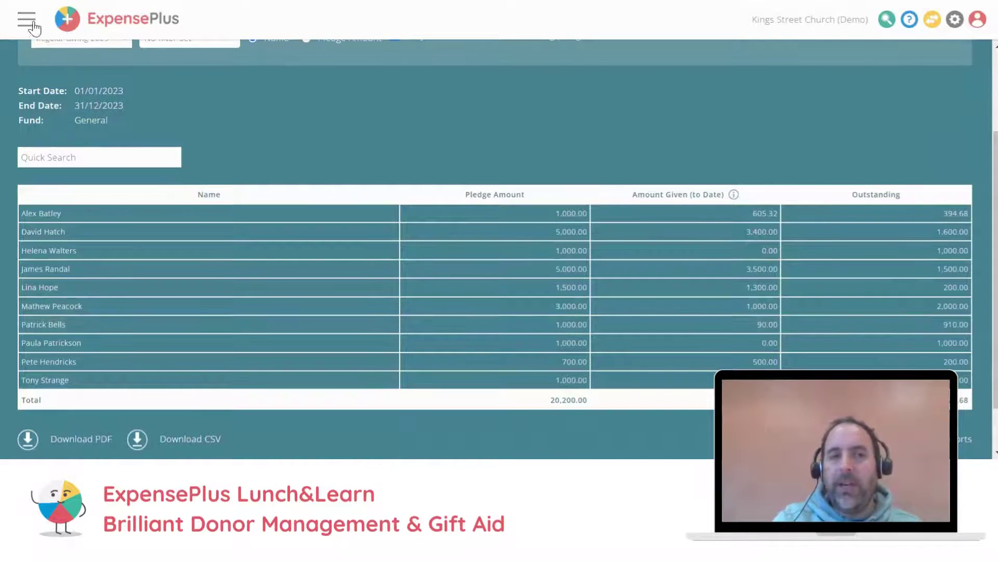
pyautogui.hotkey('alt', 'Left')
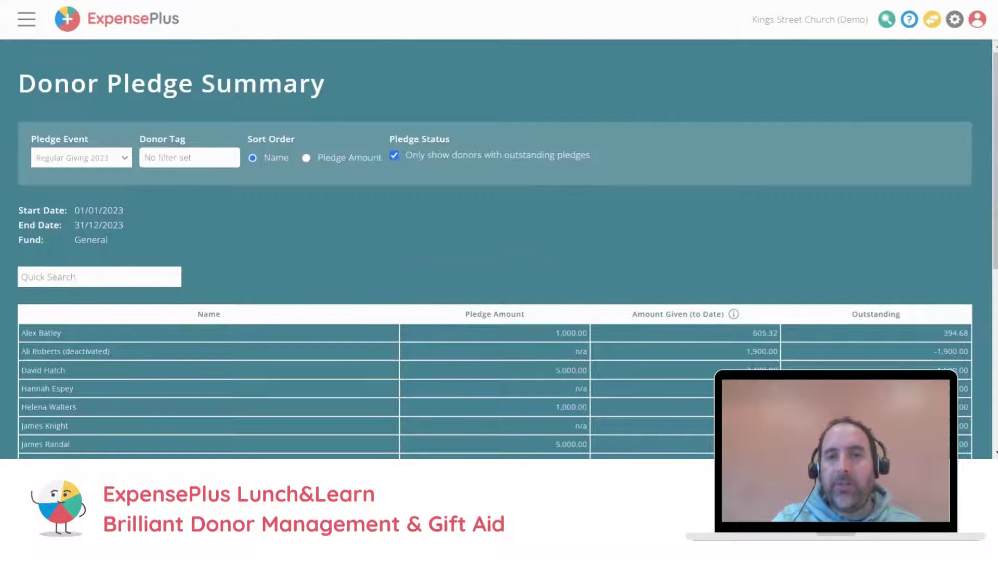
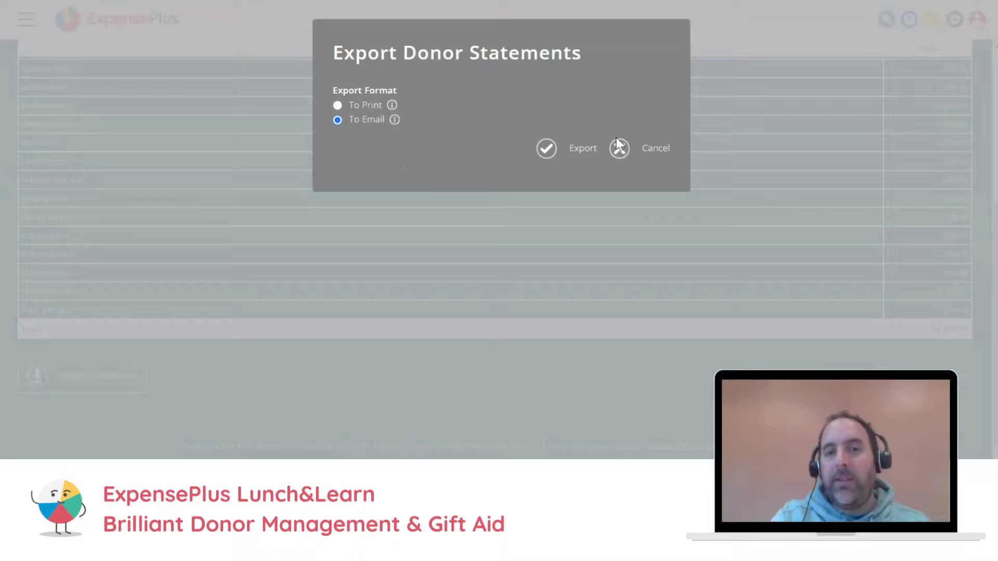
# Cancel the Export Donor Statements dialog to leave the donor statement totals view.
pyautogui.click(636, 151)
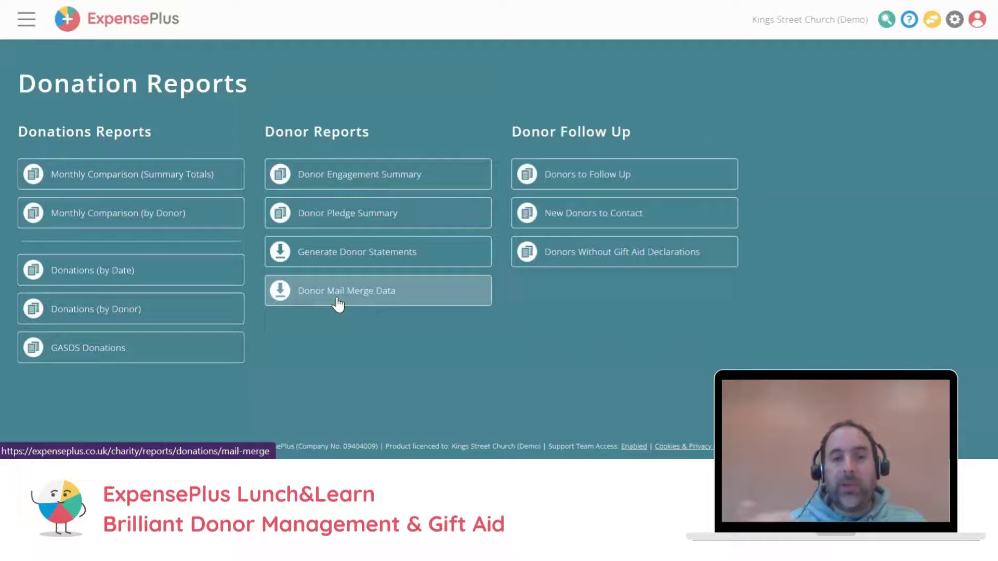
# Open the Donor Mail Merge Data report and review its address and Gift Aid Declaration columns.
pyautogui.click(338, 304)
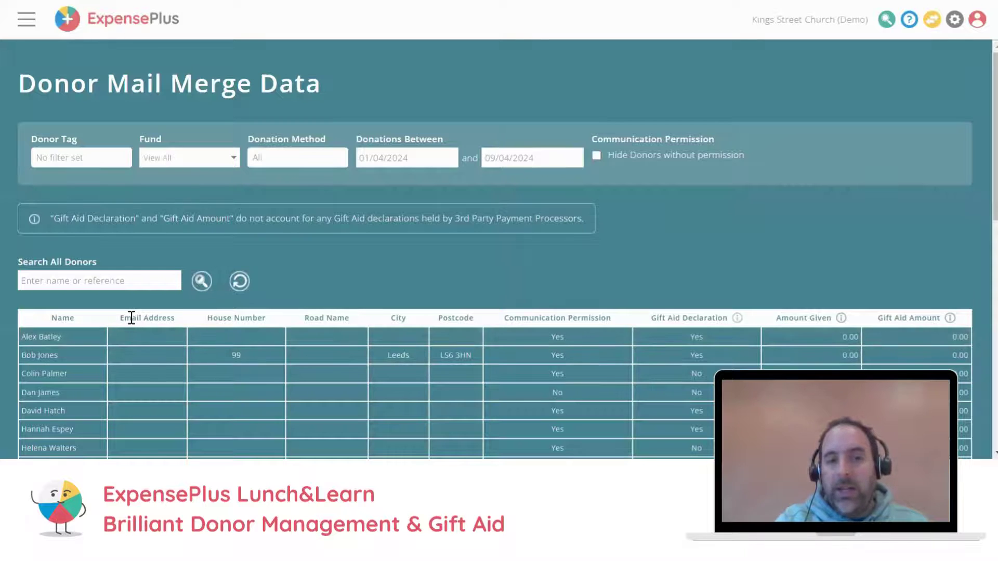
pyautogui.moveTo(132, 318); pyautogui.dragTo(602, 319)
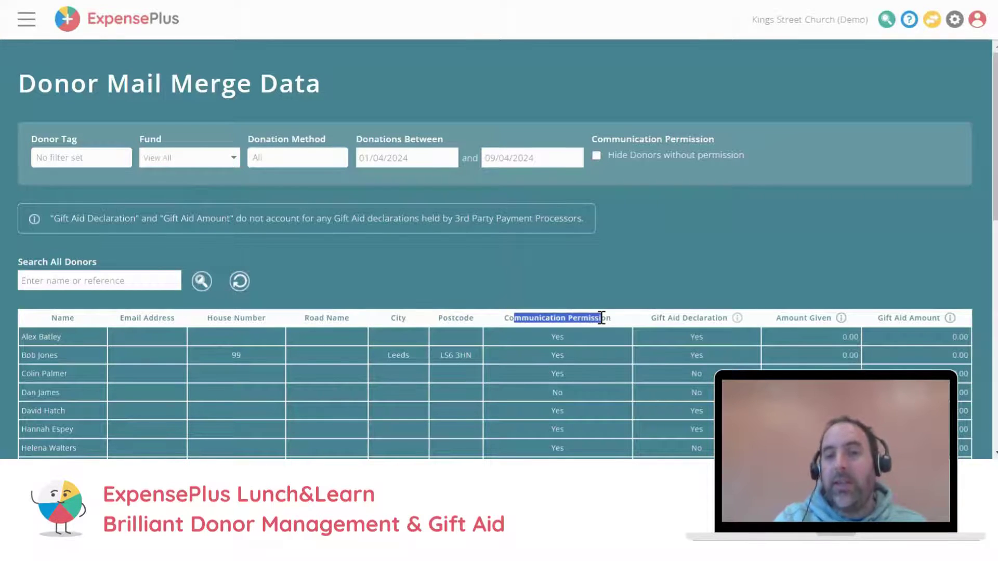
pyautogui.moveTo(662, 318); pyautogui.dragTo(706, 294)
pyautogui.click(706, 294)
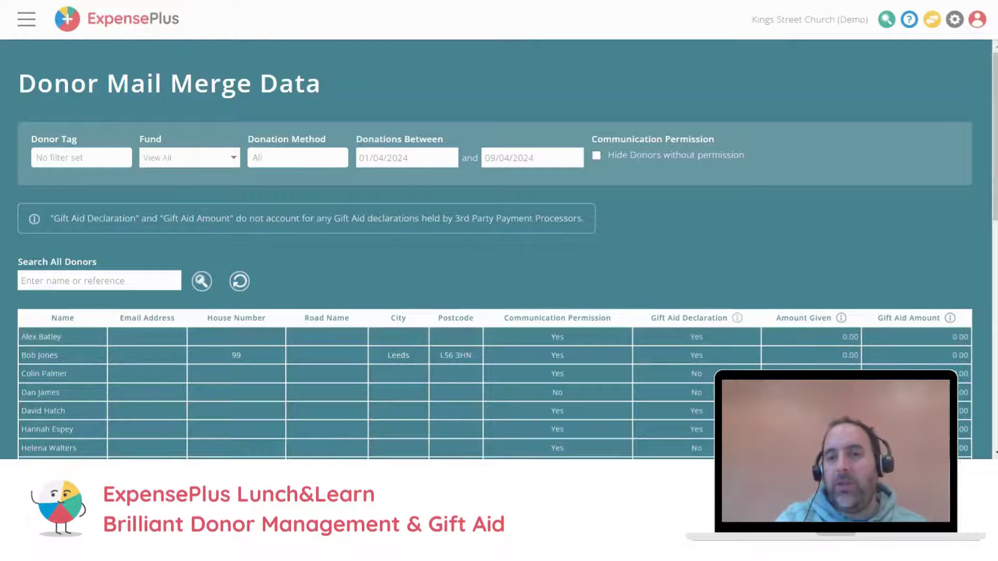
pyautogui.scroll(-3, 983, 306)
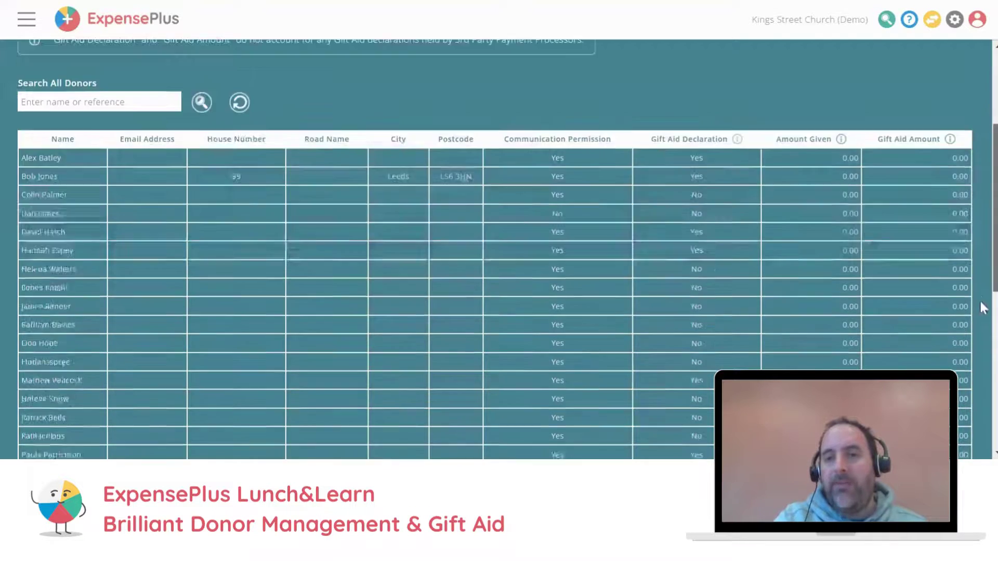
pyautogui.scroll(-5, 982, 364)
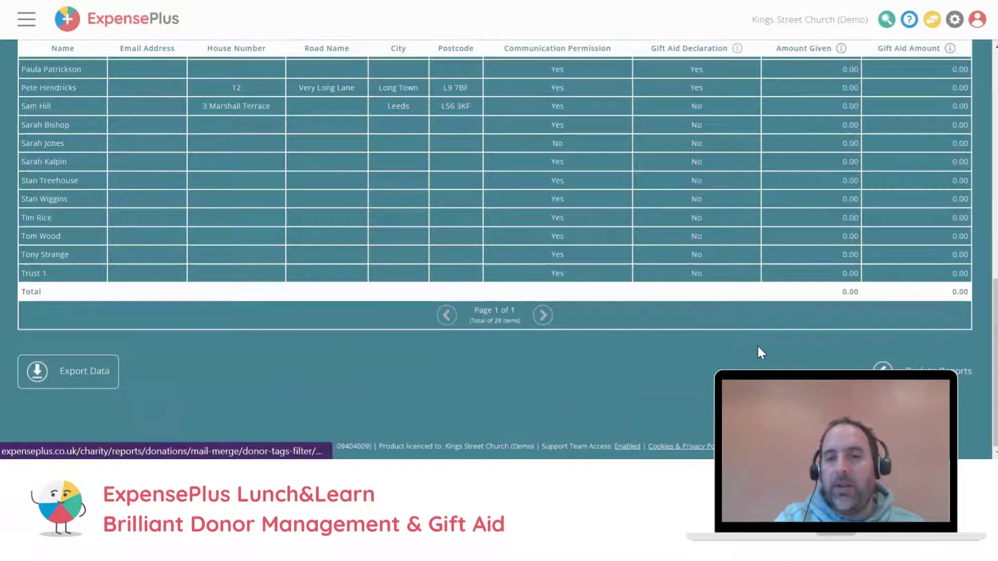
pyautogui.moveTo(995, 364); pyautogui.dragTo(983, 145)
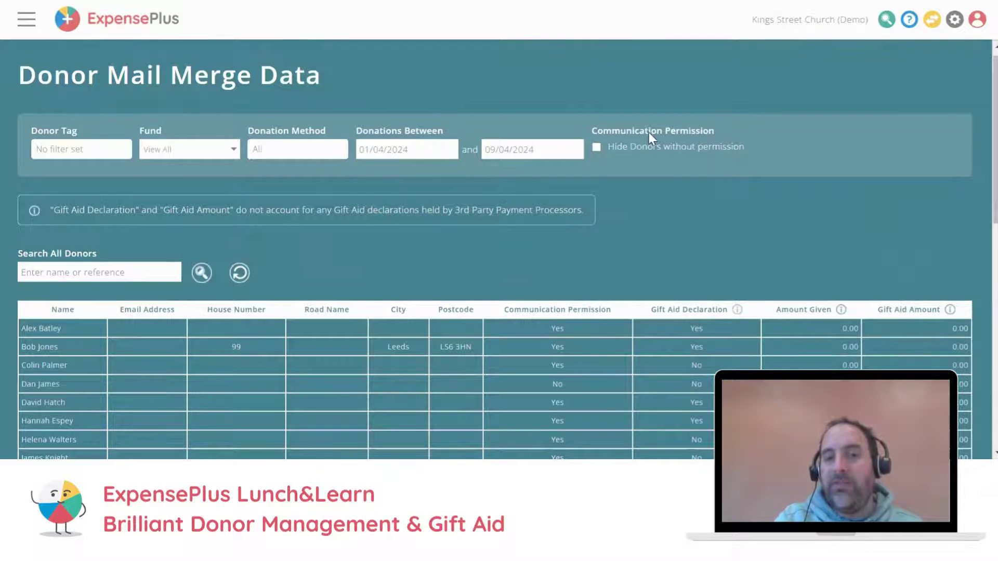
# Toggle 'Hide Donors without permission' on and off, then bring up the Donor Tag filter choices.
pyautogui.click(596, 150)
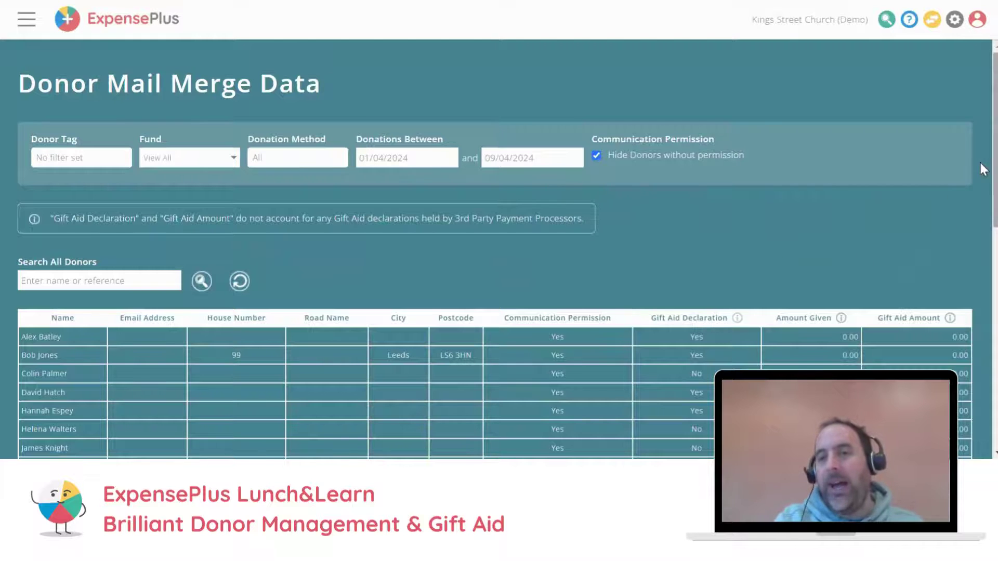
pyautogui.scroll(-4, 979, 161)
pyautogui.scroll(-3, 981, 268)
pyautogui.scroll(6, 981, 366)
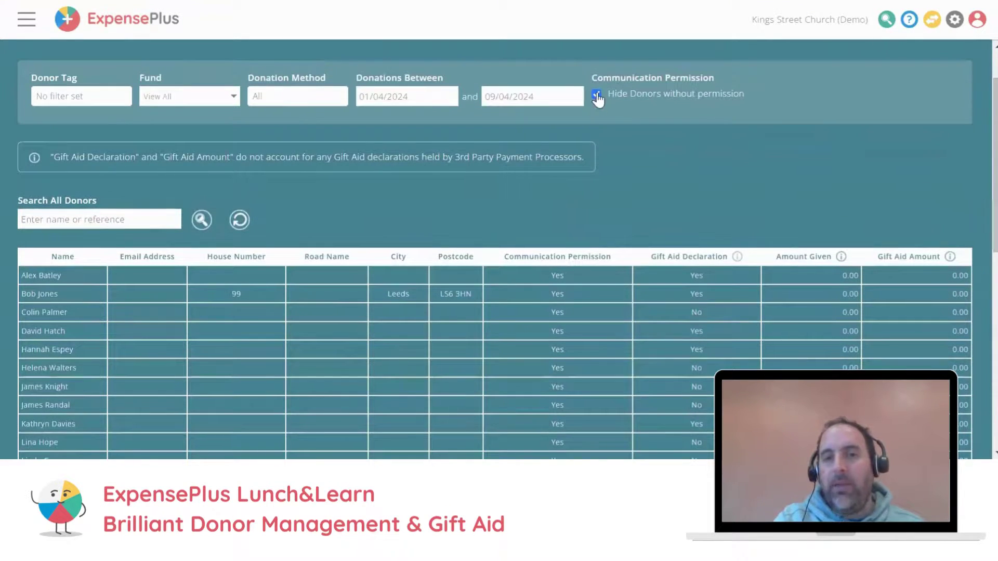
pyautogui.click(597, 96)
pyautogui.click(49, 157)
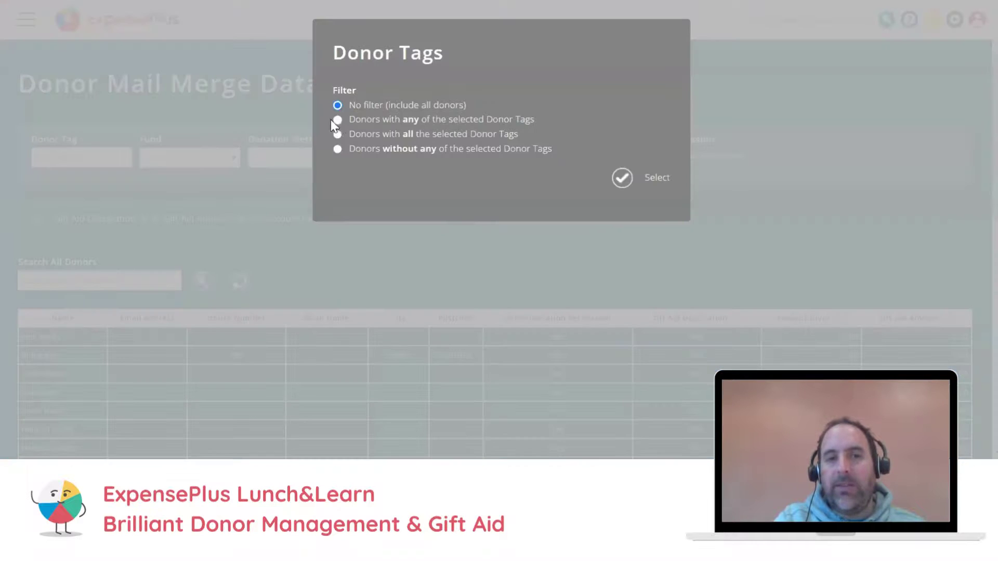
# Filter the mail merge list to donors with any of the selected tags: Statement Requested.
pyautogui.click(338, 120)
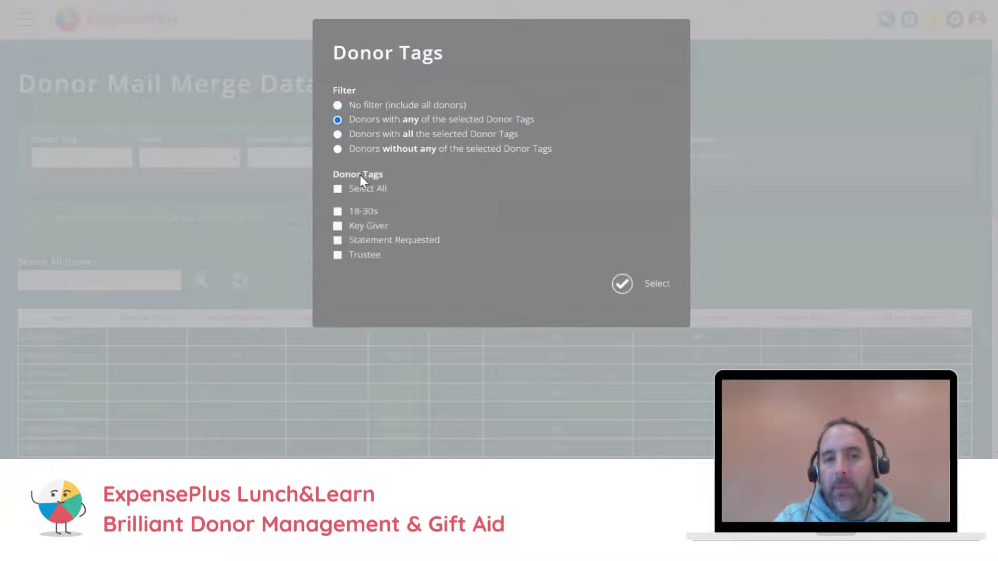
pyautogui.click(366, 242)
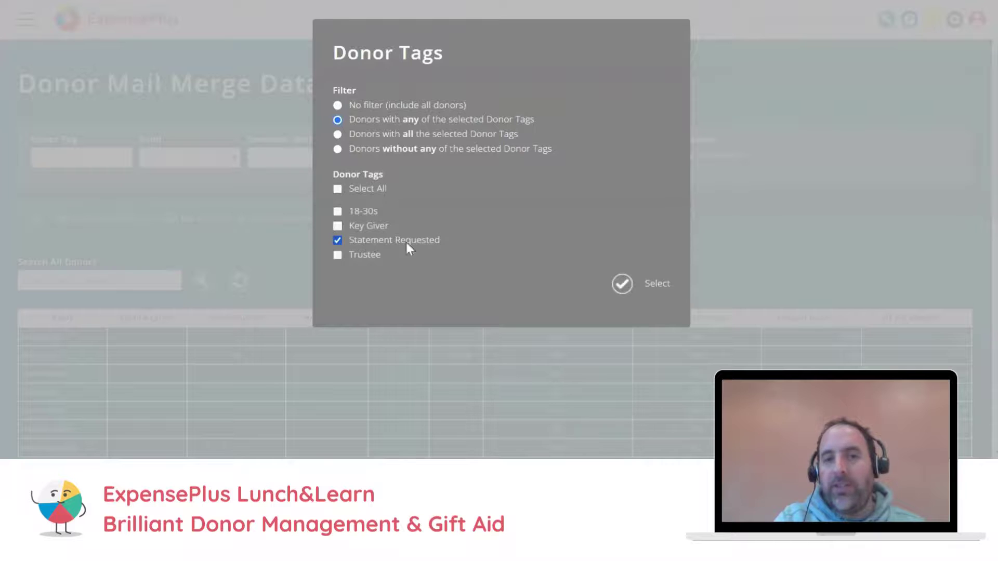
pyautogui.click(636, 289)
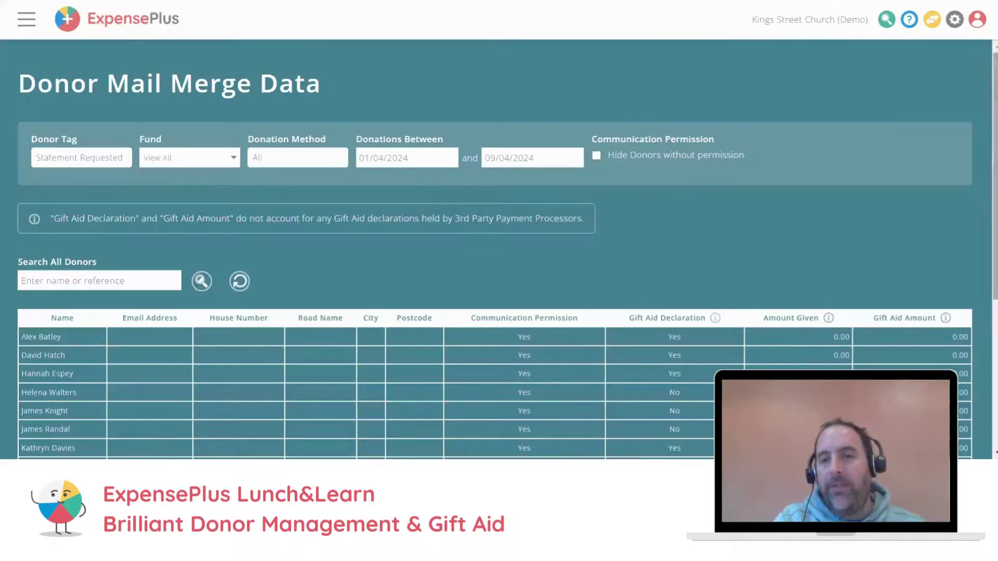
# Review the 11 filtered donors, then go back twice to the Donation Reports page.
pyautogui.scroll(-3, 980, 235)
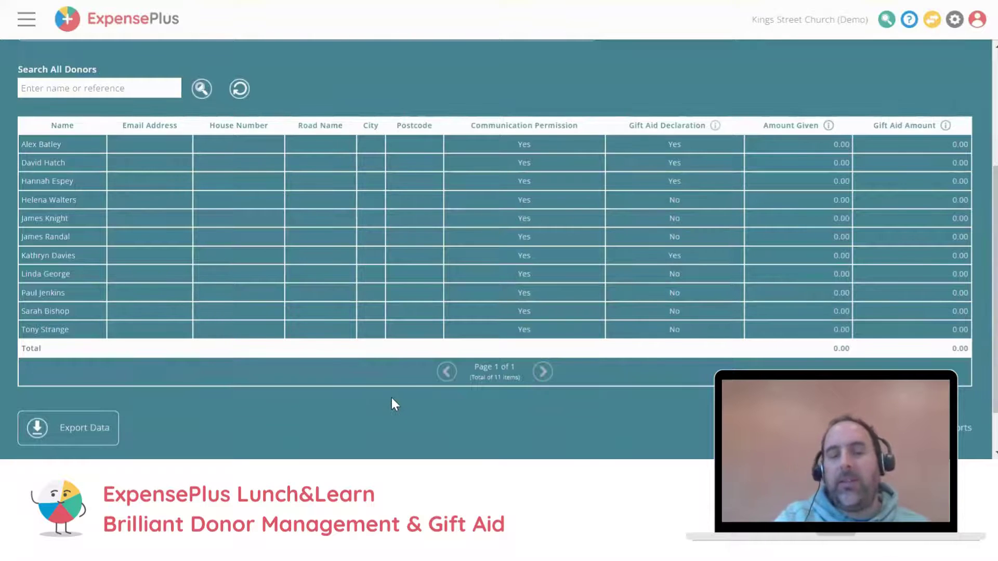
pyautogui.hotkey('alt', 'Left')
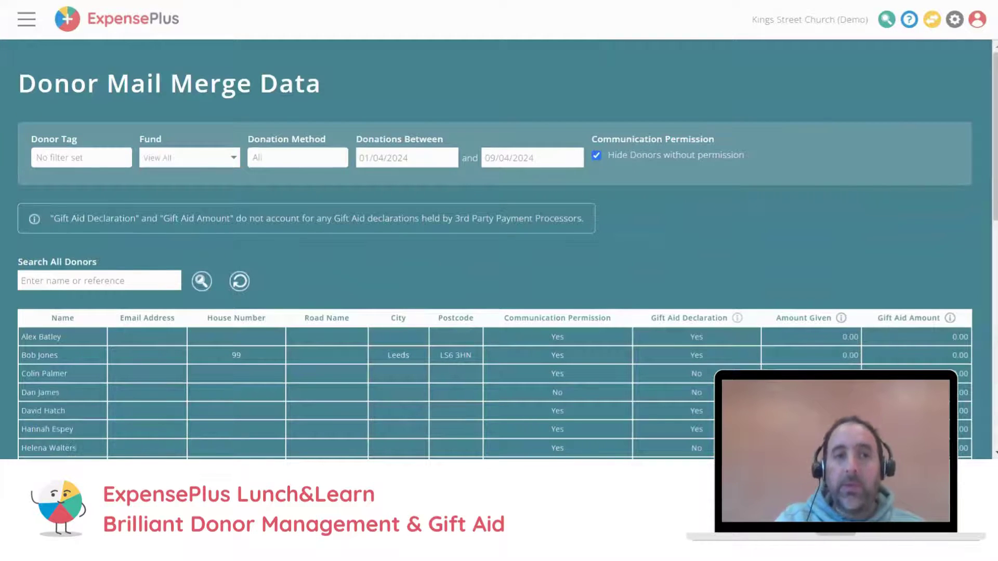
pyautogui.hotkey('alt', 'Left')
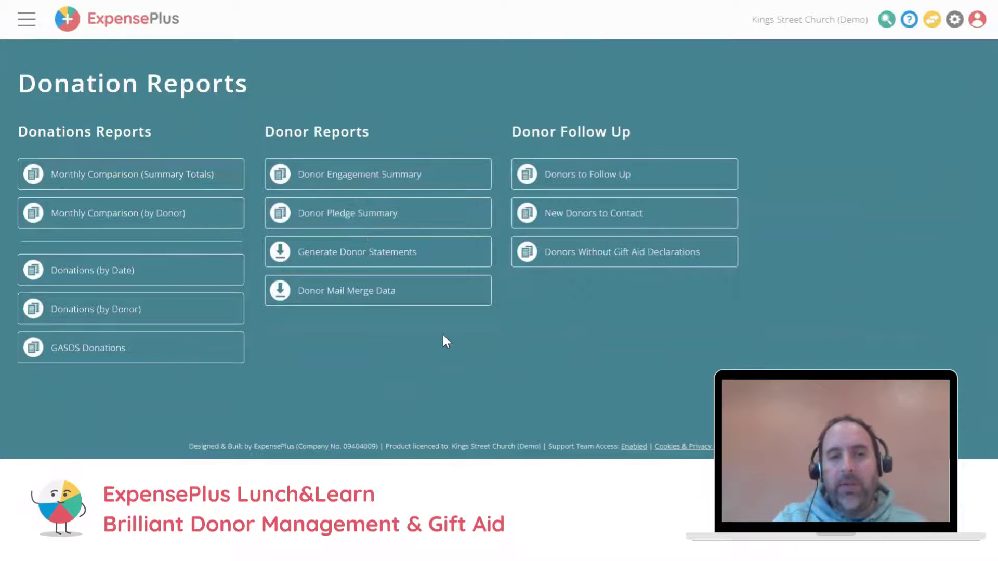
# Open the Donors to Follow Up report and the second donor's communication record.
pyautogui.click(346, 303)
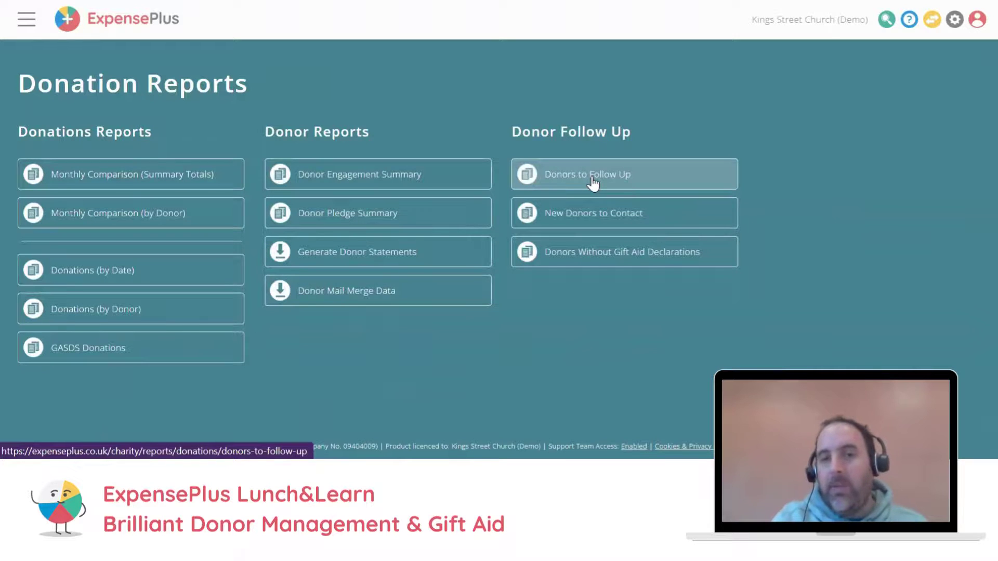
pyautogui.click(593, 183)
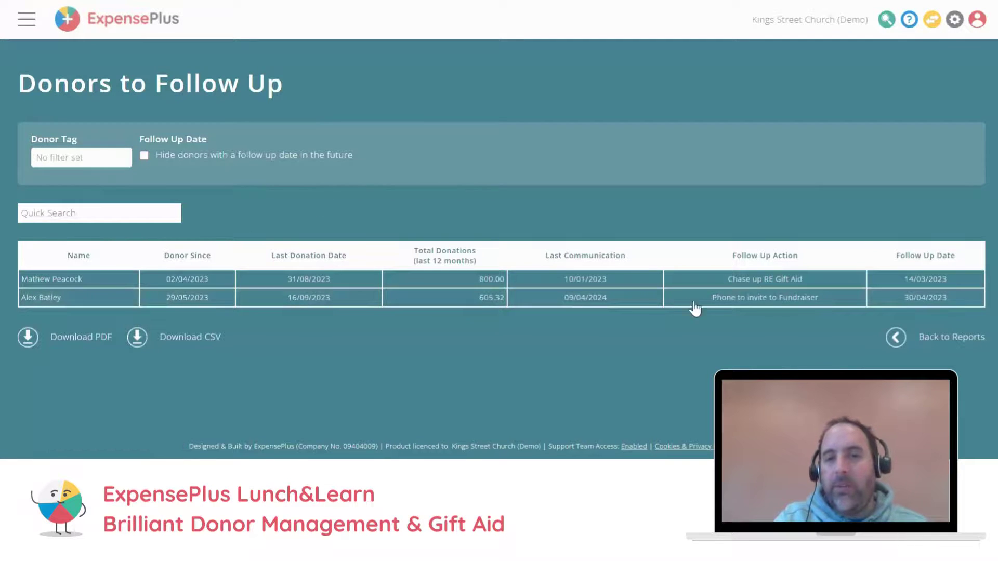
pyautogui.click(719, 304)
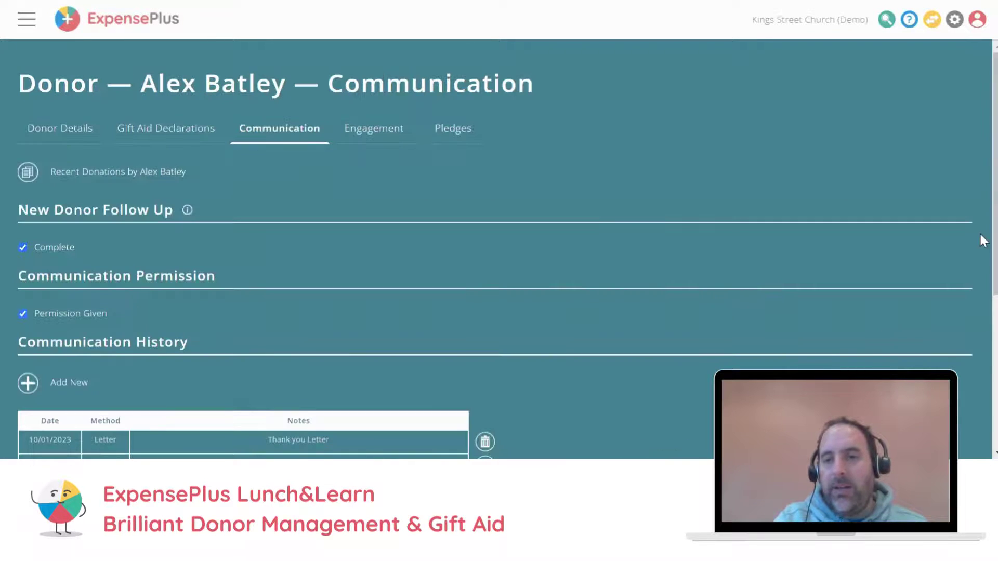
# Save a next follow-up action of 30/04/2023, 'Phone to invite to Fundraiser', and return.
pyautogui.moveTo(980, 279); pyautogui.dragTo(980, 314)
pyautogui.scroll(-4, 979, 323)
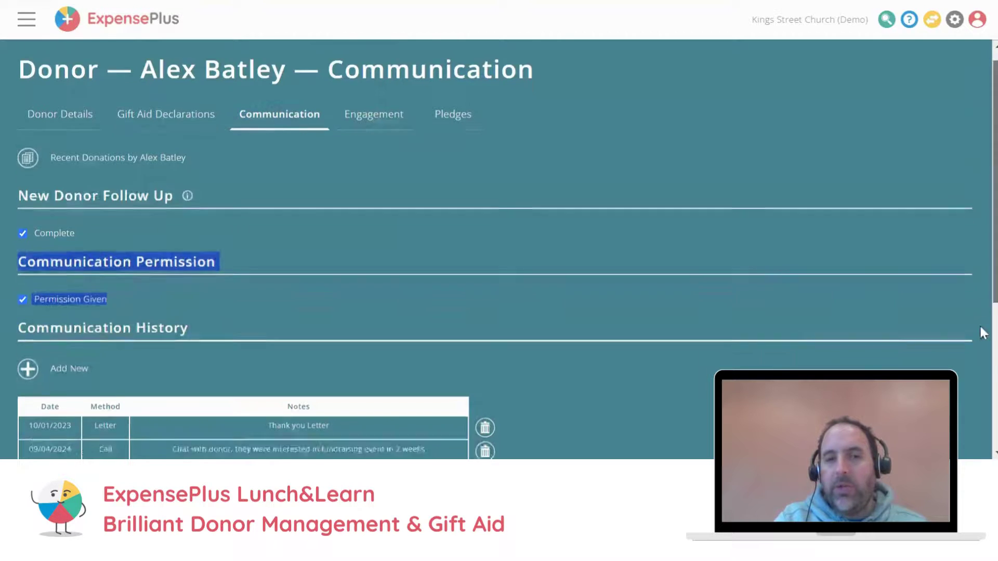
pyautogui.click(670, 273)
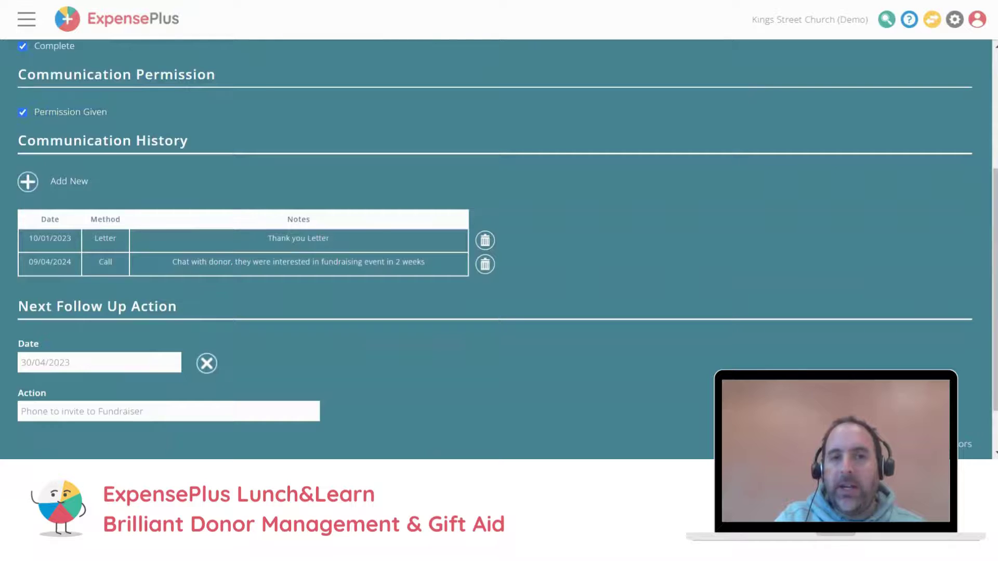
pyautogui.hotkey('alt', 'Left')
pyautogui.hotkey('alt', 'Left')
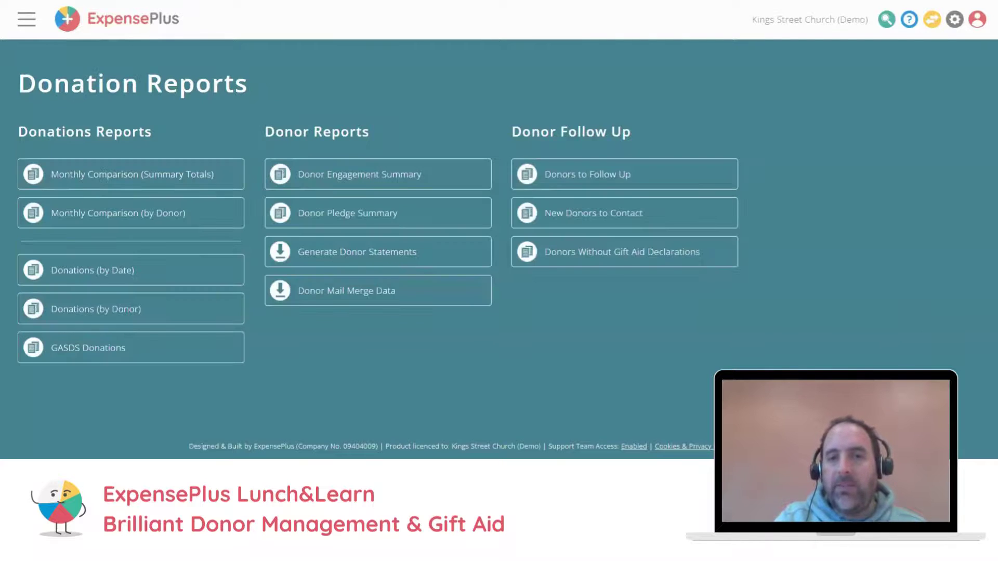
# Show the New Donors to Contact report for a custom range starting 01/12/2022.
pyautogui.click(575, 221)
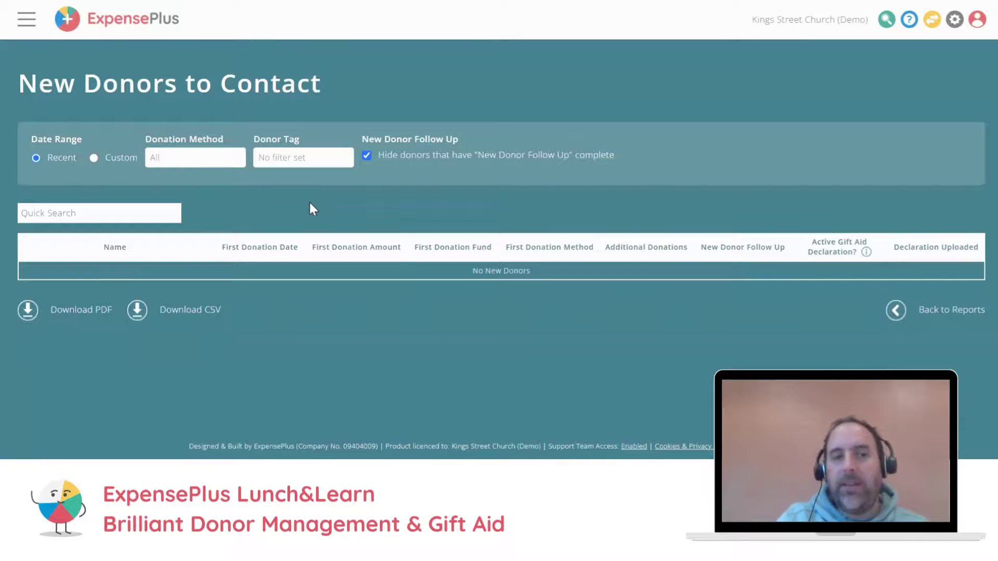
pyautogui.click(111, 161)
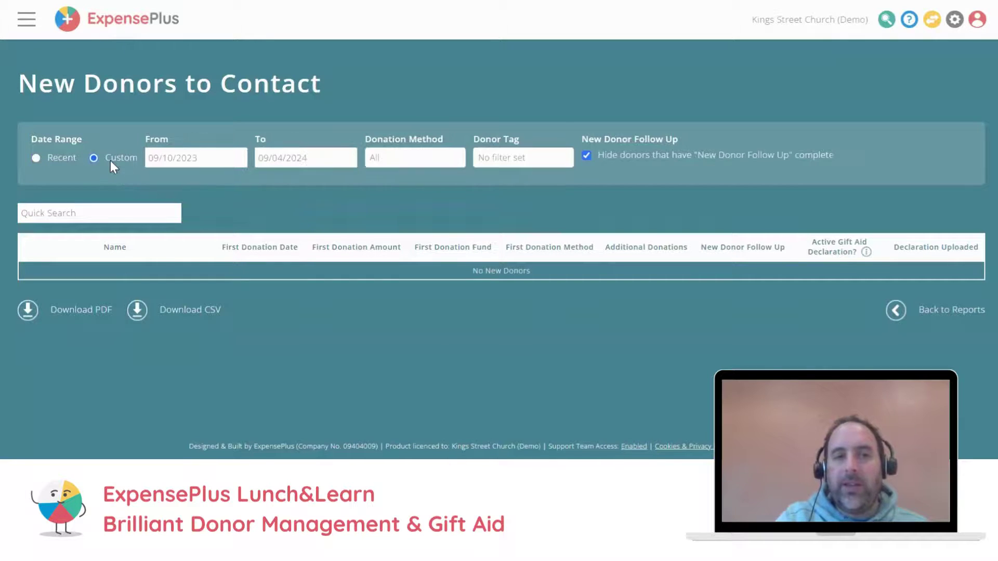
pyautogui.click(157, 160)
pyautogui.click(155, 181)
pyautogui.click(156, 181)
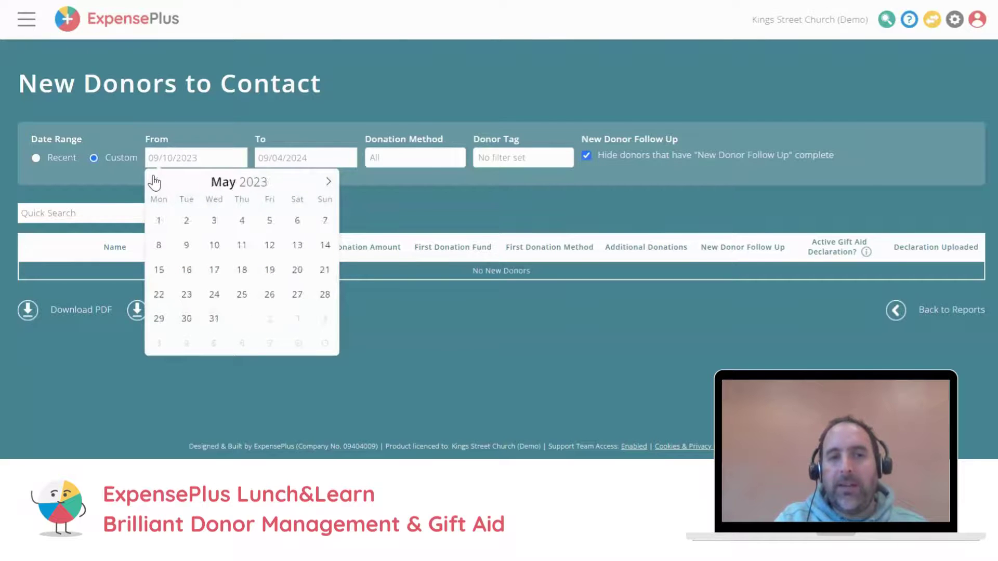
pyautogui.click(156, 181)
pyautogui.click(155, 181)
pyautogui.click(242, 220)
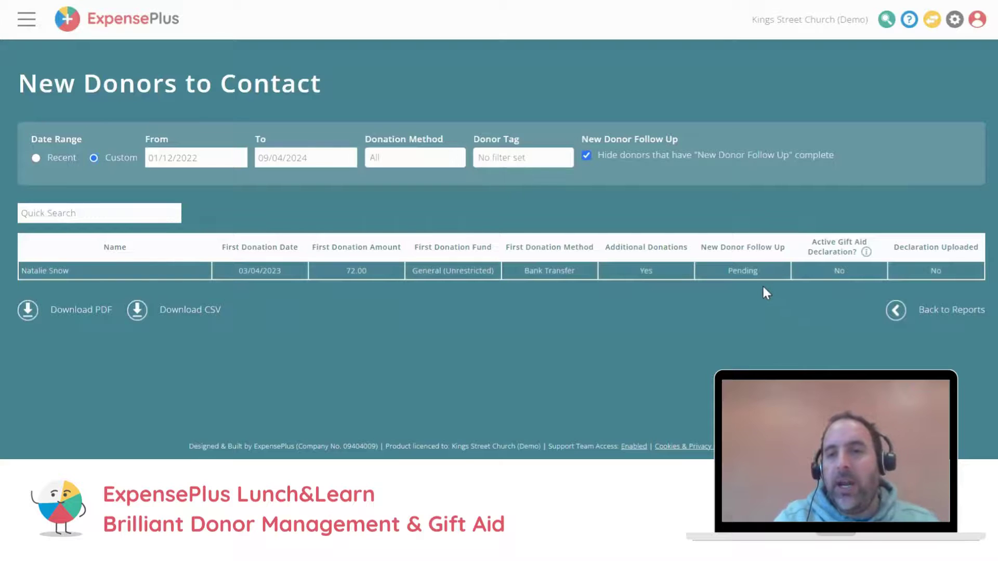
# Mark the pending donor's new-donor follow-up Complete and go back to Donation Reports.
pyautogui.click(745, 271)
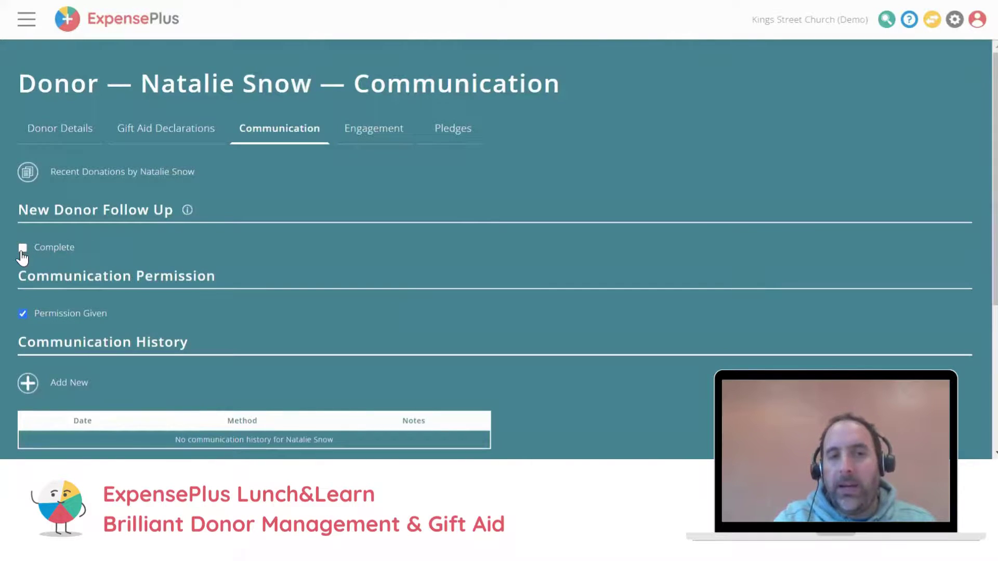
pyautogui.click(21, 1)
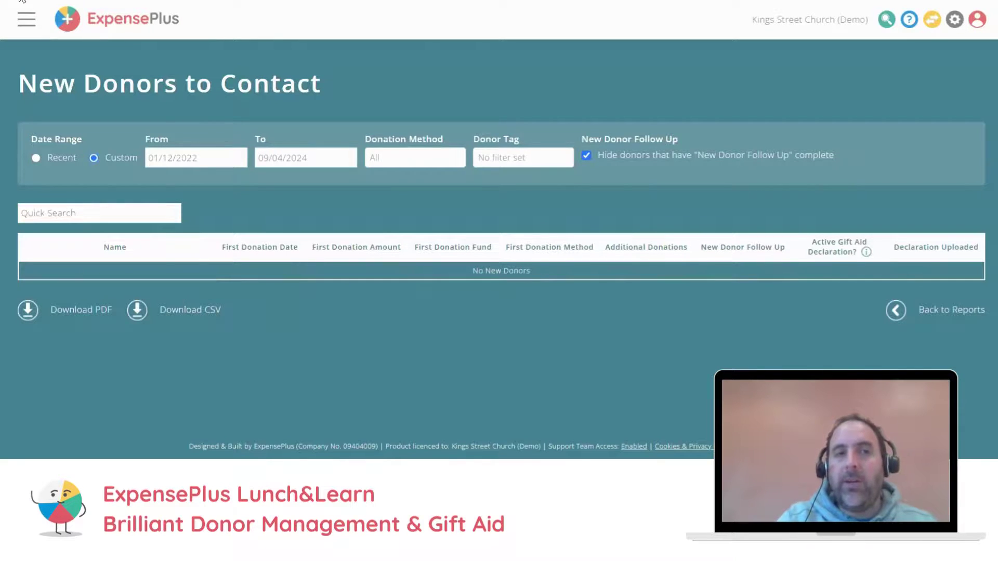
pyautogui.click(21, 1)
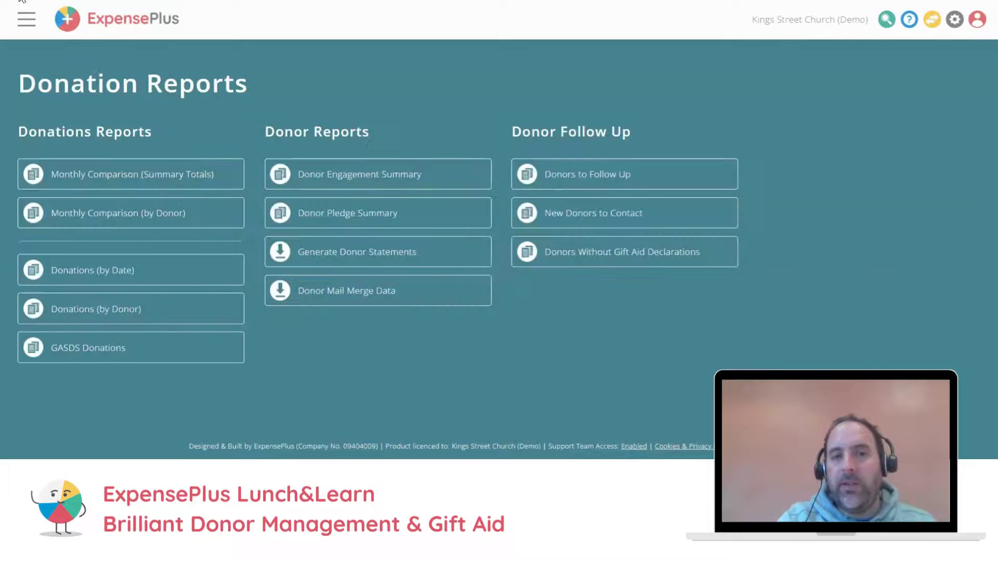
# Open Donors Without Gift Aid Declarations and review its Unclaimed Donations Total and Potential Gift Aid columns.
pyautogui.click(621, 269)
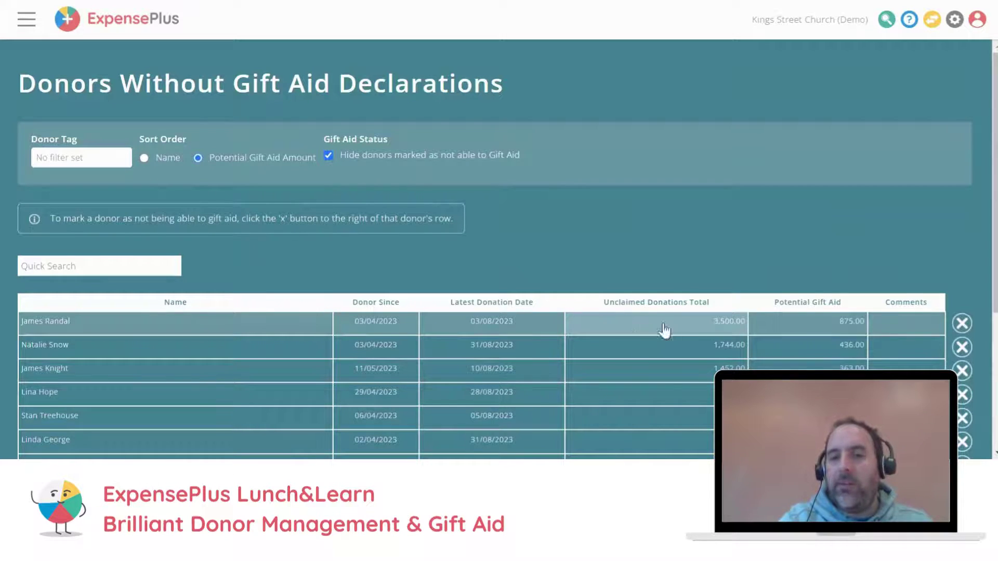
pyautogui.moveTo(608, 302); pyautogui.dragTo(709, 299)
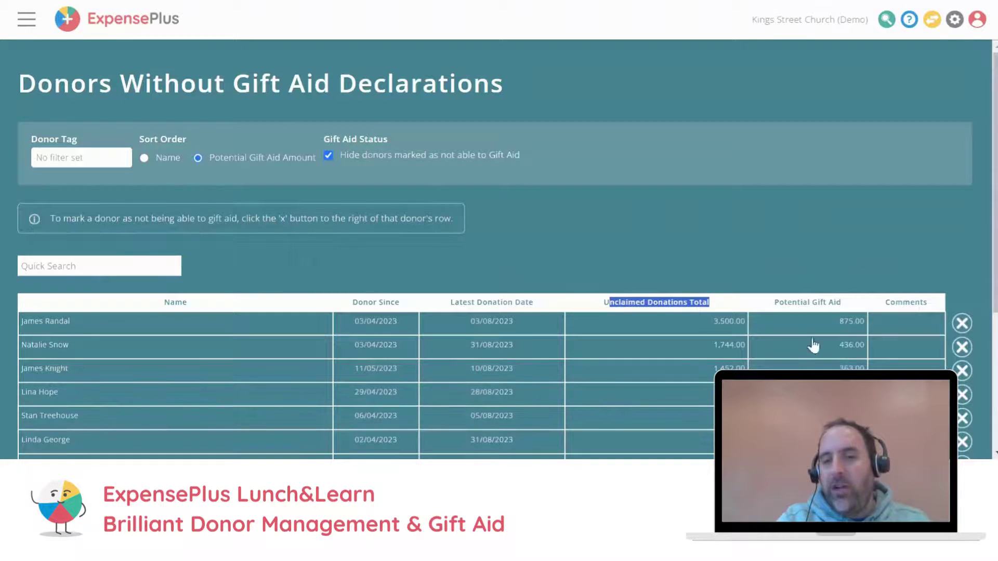
pyautogui.moveTo(773, 302); pyautogui.dragTo(850, 303)
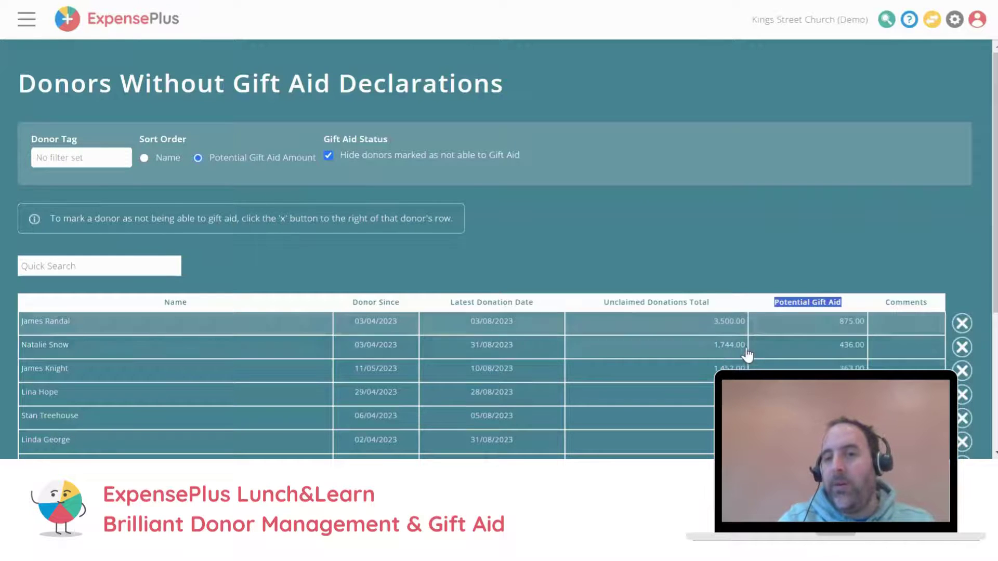
# Inspect the top donor's Gift Aid declarations, then start and cancel marking them unable to Gift Aid.
pyautogui.click(900, 325)
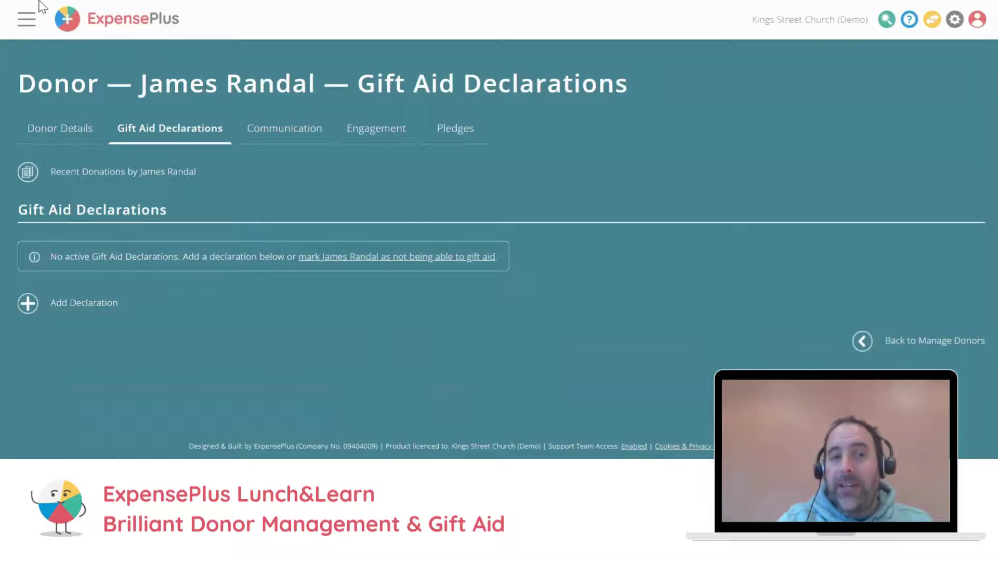
pyautogui.hotkey('alt', 'Left')
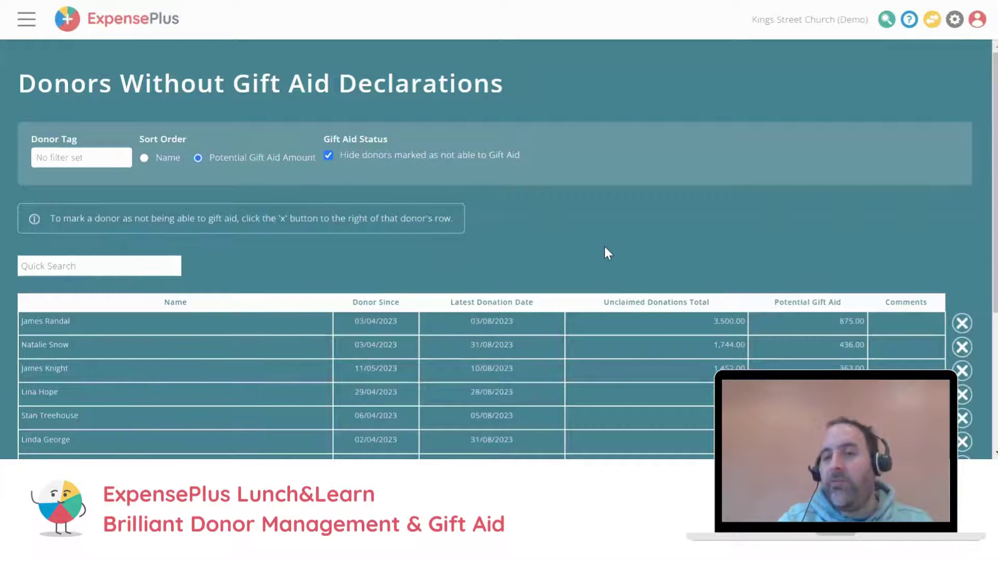
pyautogui.click(962, 324)
pyautogui.moveTo(343, 155); pyautogui.dragTo(428, 159)
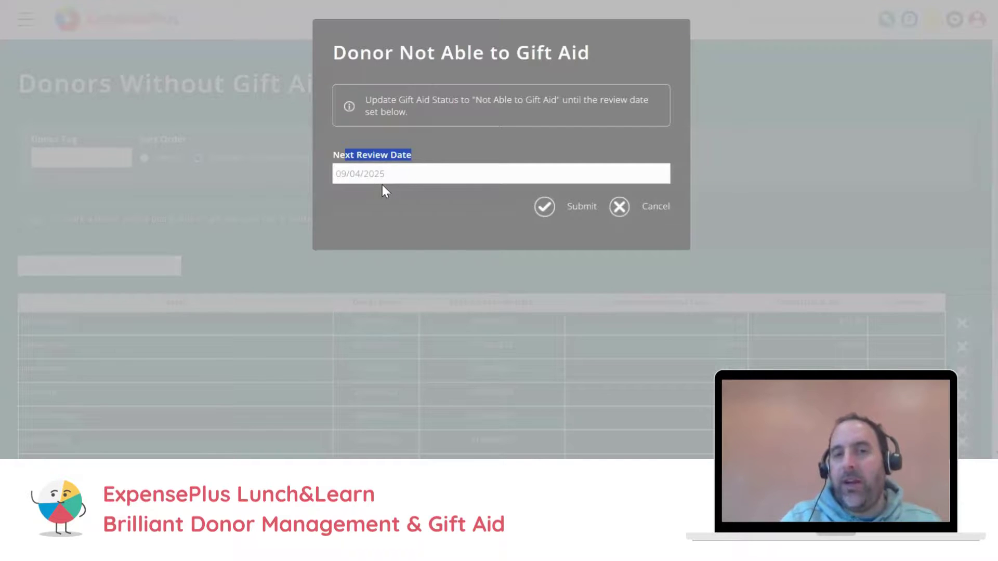
pyautogui.click(629, 208)
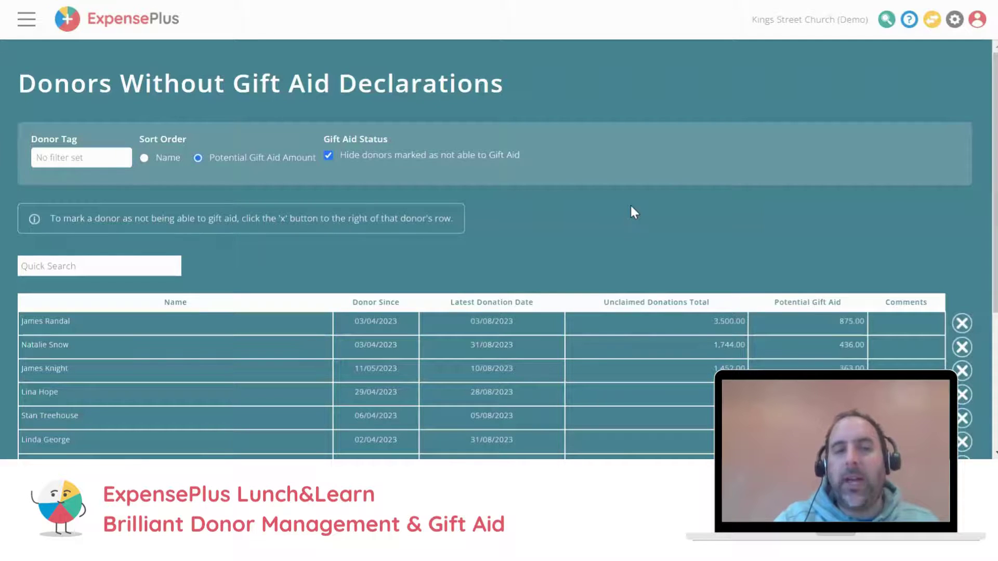
# Go through the main menu's Donations section to the LoveGiving Dashboard.
pyautogui.click(27, 21)
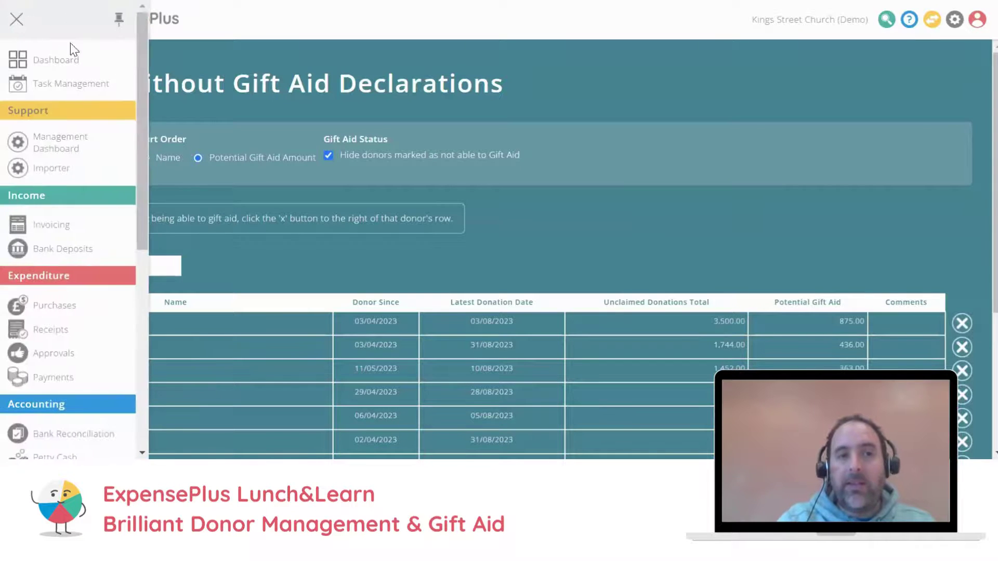
pyautogui.moveTo(139, 77); pyautogui.dragTo(116, 276)
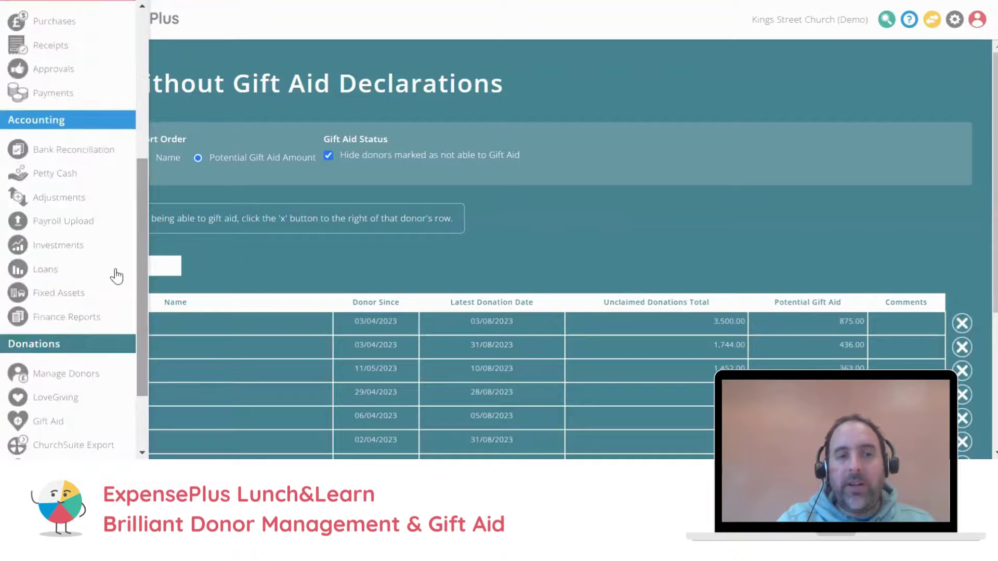
pyautogui.moveTo(143, 341); pyautogui.dragTo(141, 398)
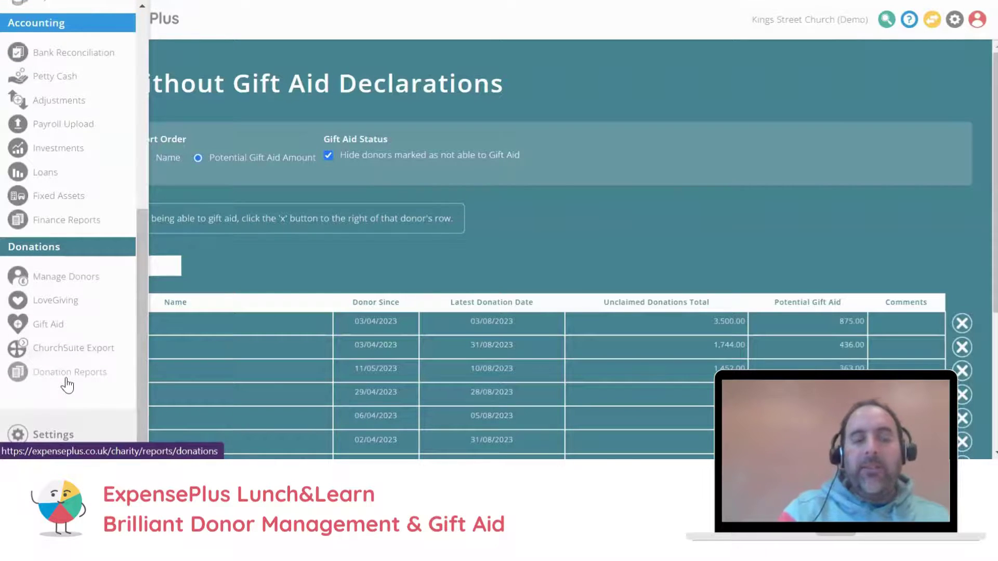
pyautogui.click(58, 309)
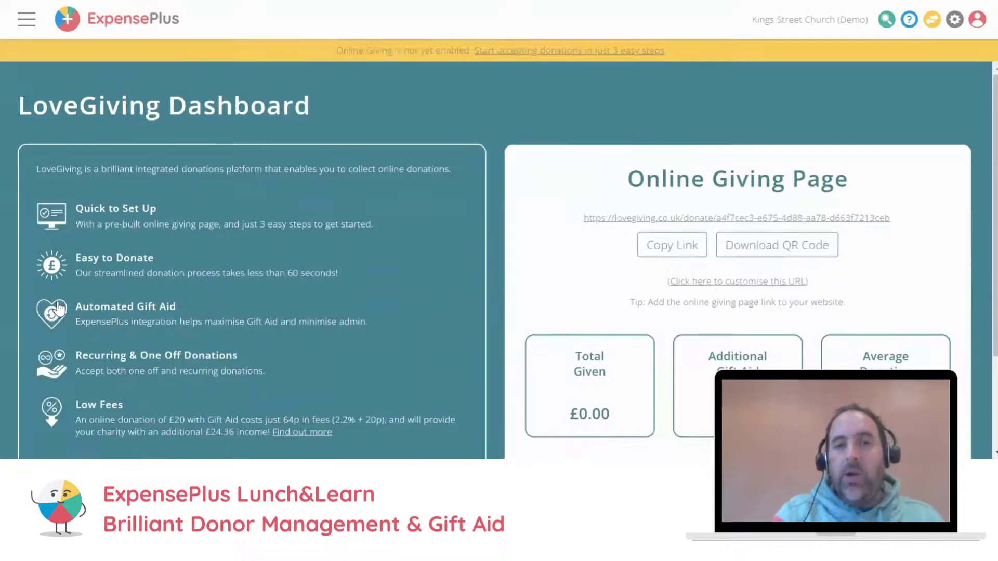
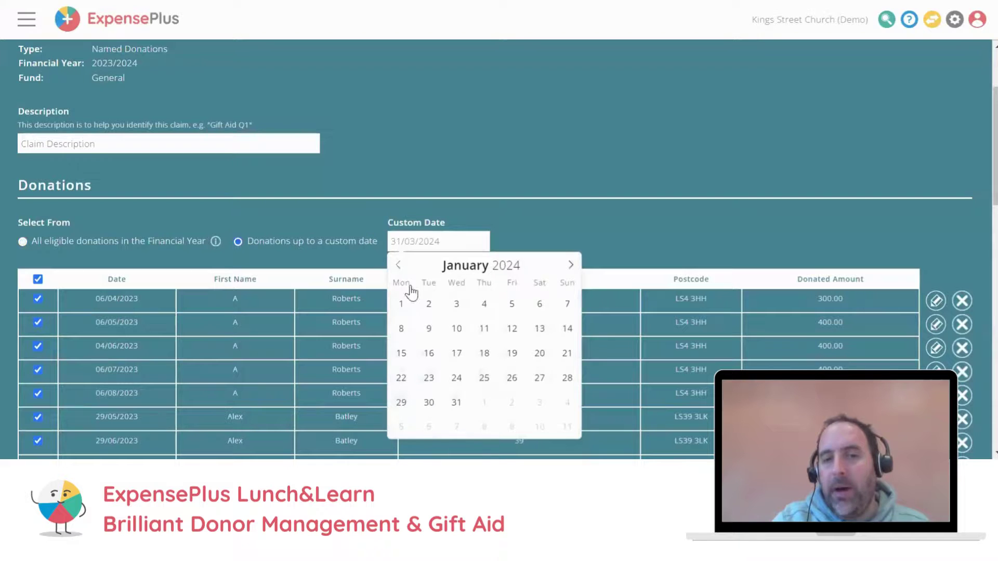
# Set the claim's custom cutoff date to 31 December 2023.
pyautogui.click(396, 265)
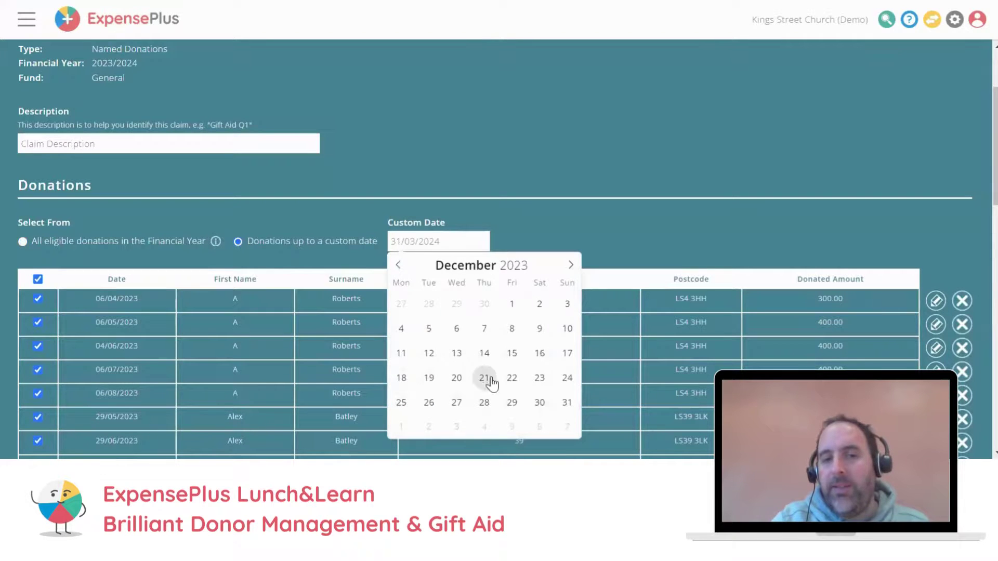
pyautogui.click(568, 404)
pyautogui.click(571, 229)
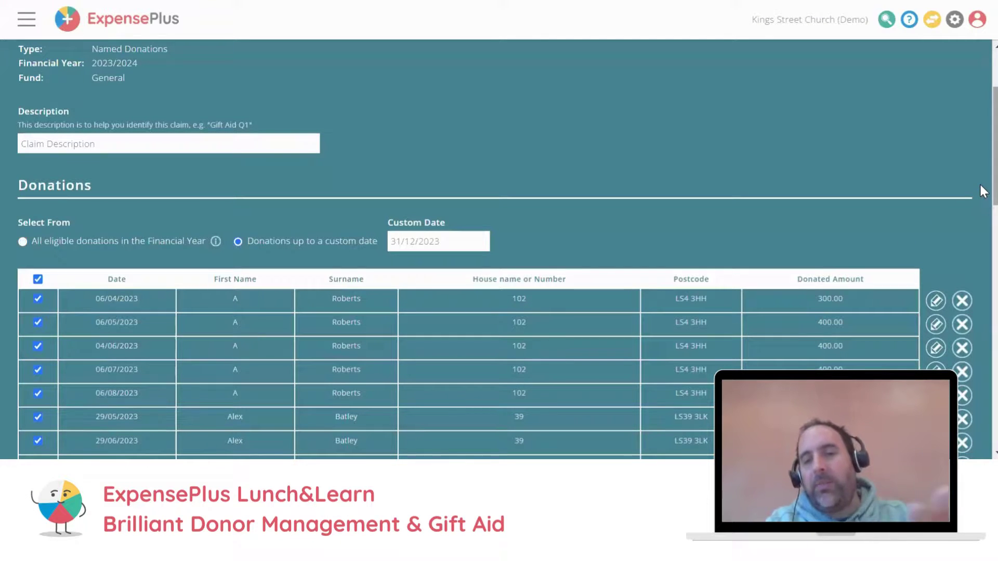
pyautogui.scroll(2, 980, 171)
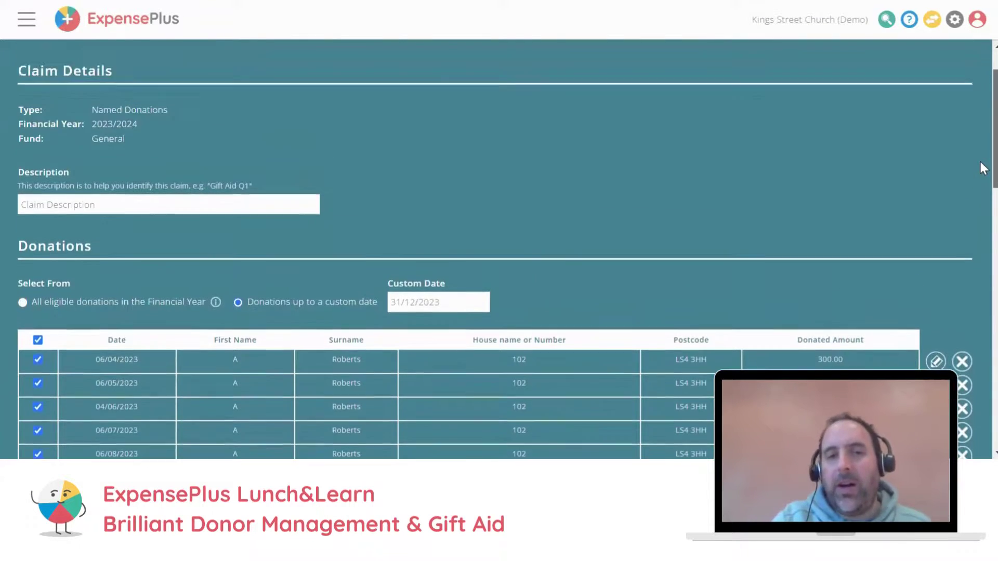
pyautogui.click(262, 232)
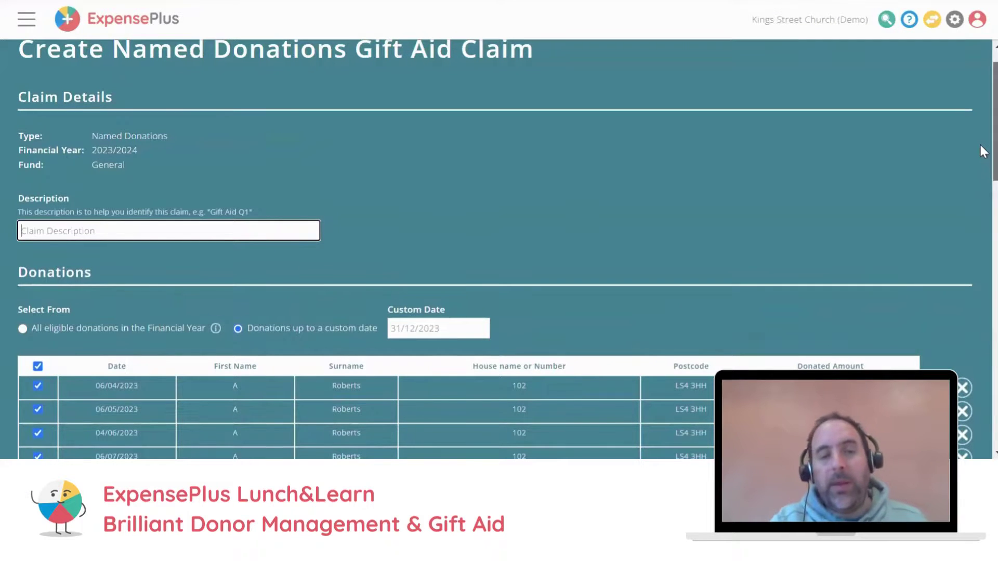
# Scroll through the included donations, which total 9,305.32.
pyautogui.scroll(-3, 980, 156)
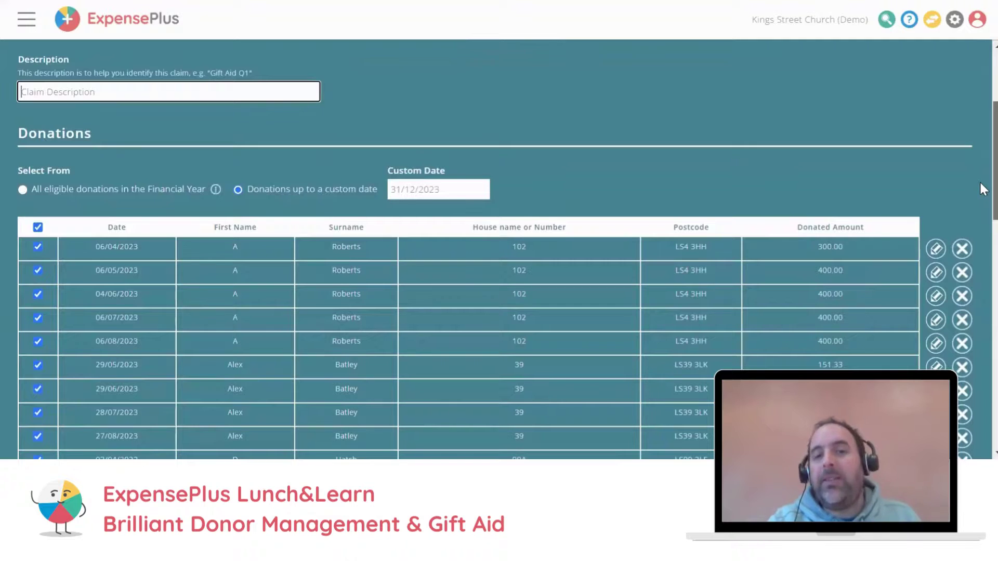
pyautogui.scroll(-3, 981, 185)
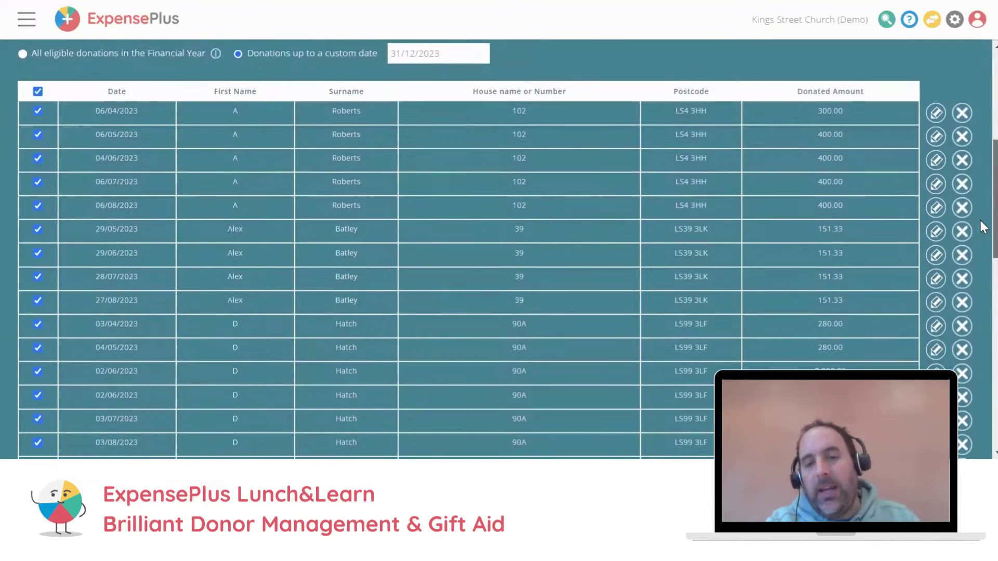
pyautogui.scroll(-6, 980, 219)
pyautogui.scroll(-3, 496, 250)
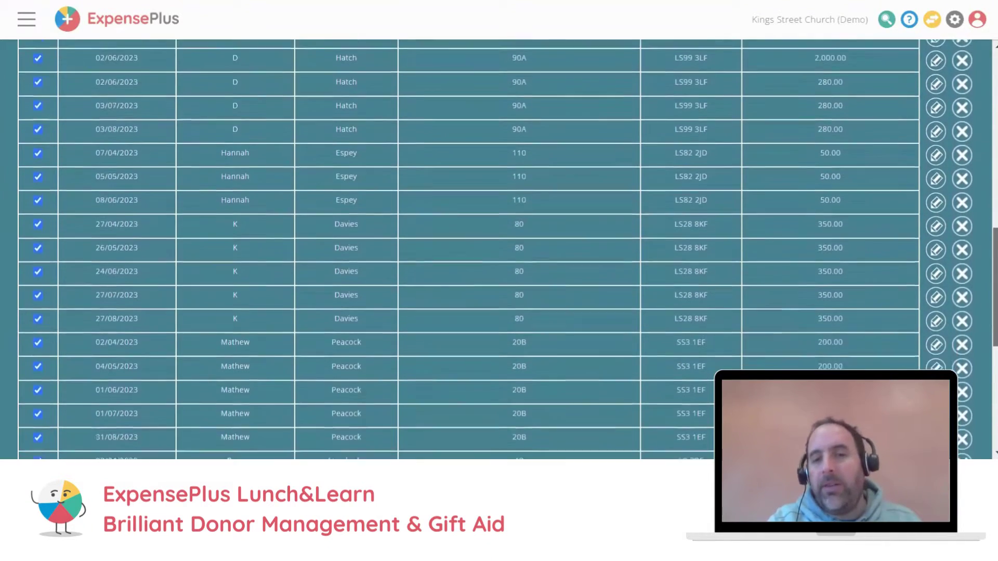
pyautogui.scroll(-3, 496, 249)
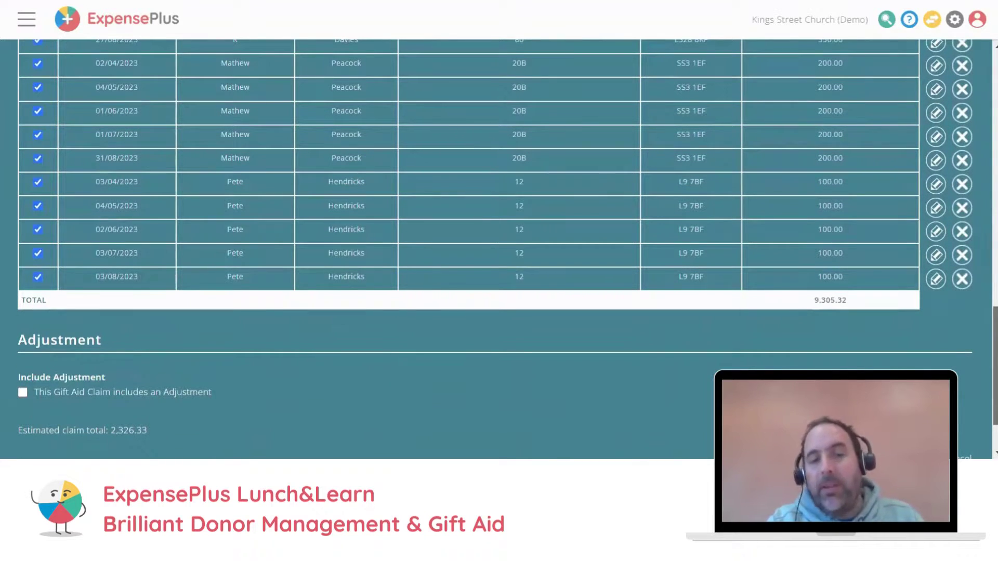
pyautogui.scroll(-1, 496, 250)
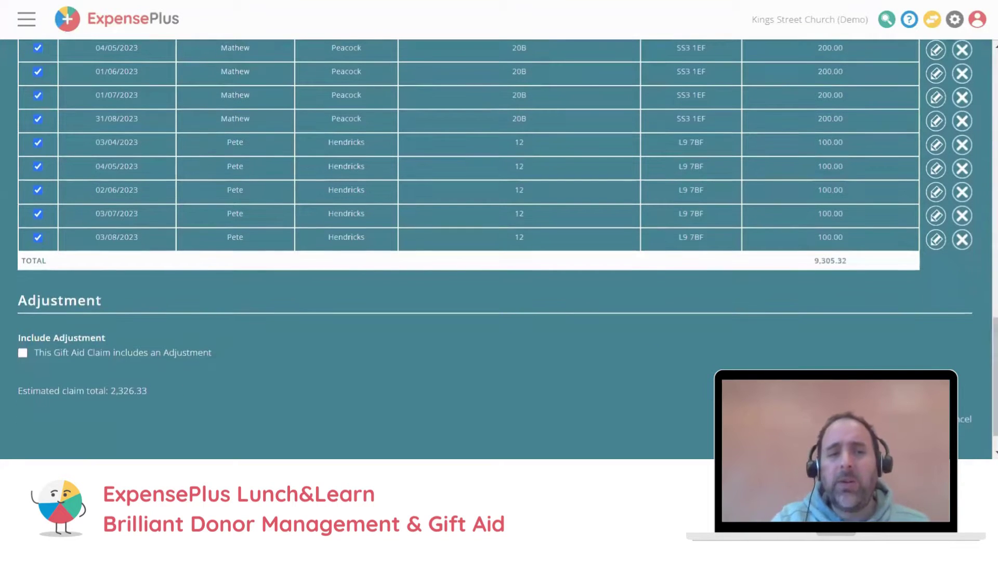
# Toggle the Adjustment on and off, leaving a 2,326.33 claim, then return to Gift Aid.
pyautogui.click(137, 352)
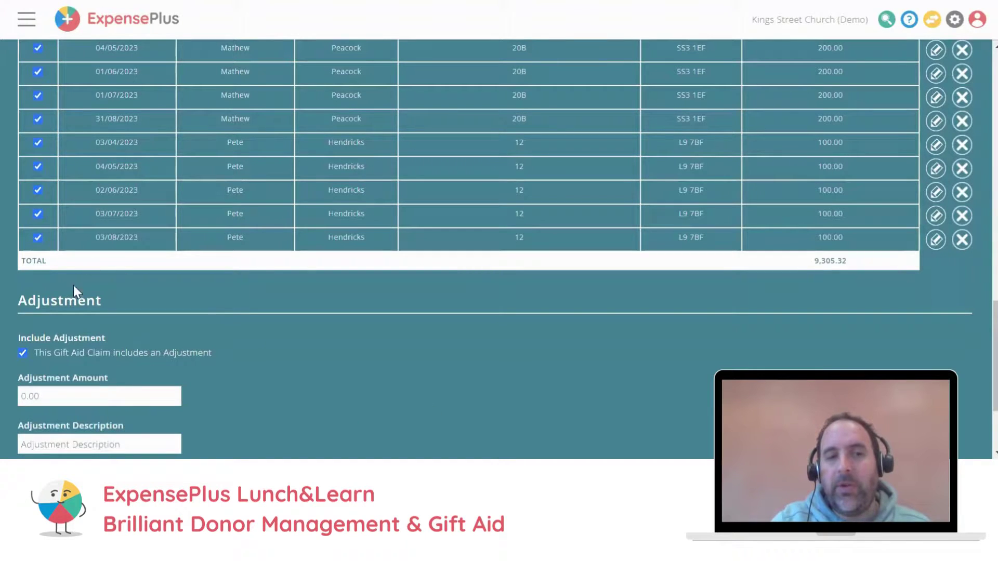
pyautogui.click(45, 361)
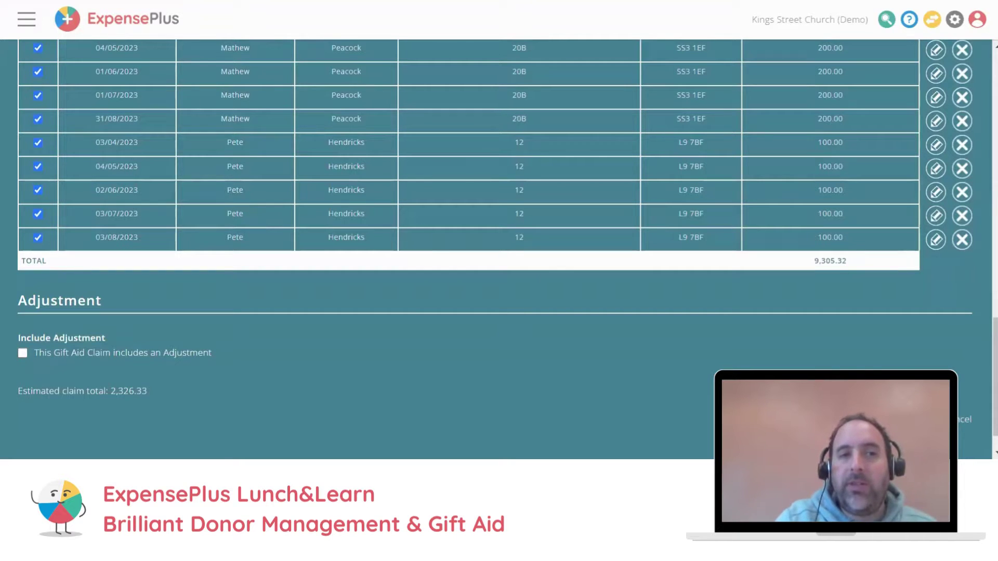
pyautogui.click(26, 1)
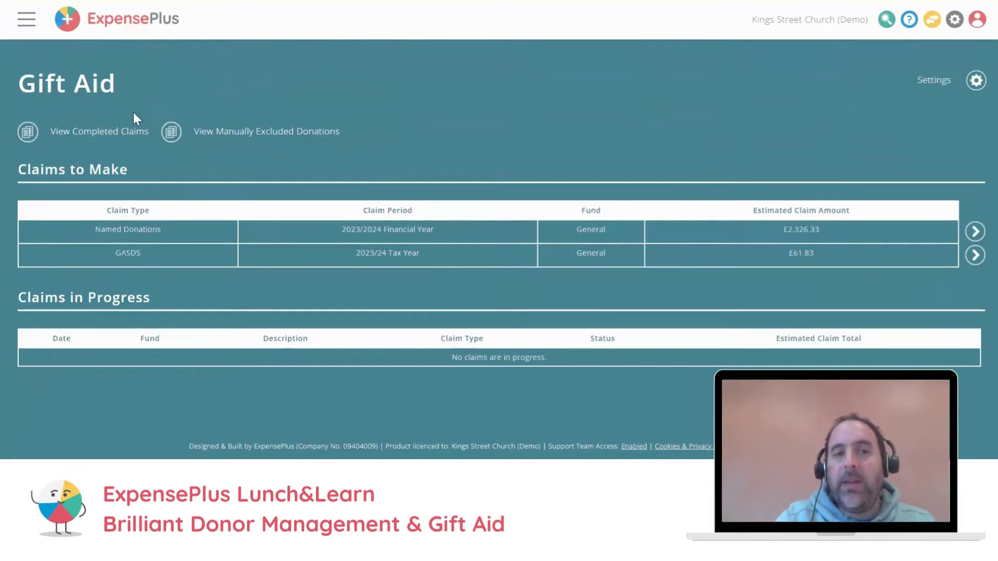
# Confirm no donations are manually excluded, then go to Donations > Manage Donors.
pyautogui.click(229, 140)
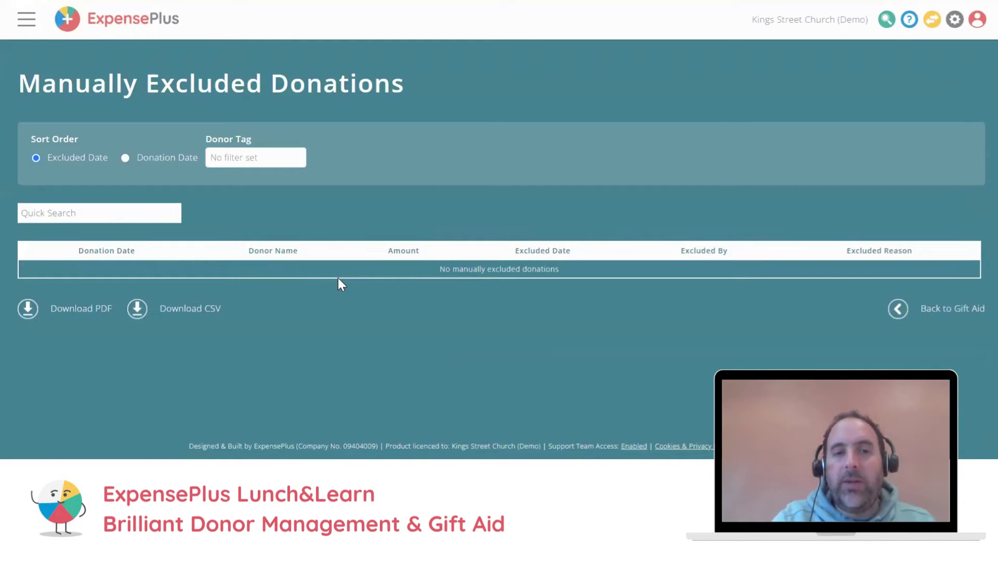
pyautogui.click(25, 24)
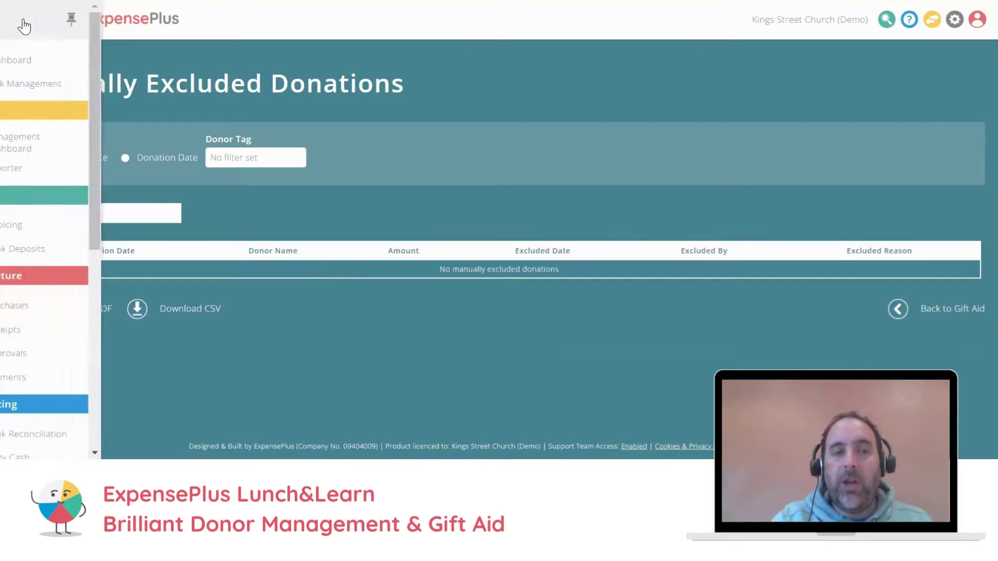
pyautogui.moveTo(140, 91); pyautogui.dragTo(146, 276)
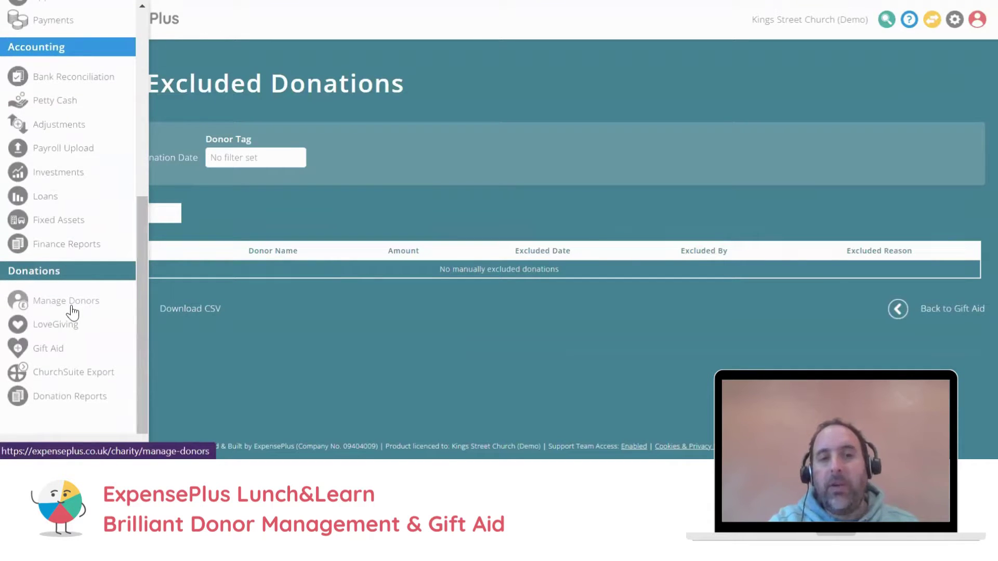
pyautogui.click(72, 313)
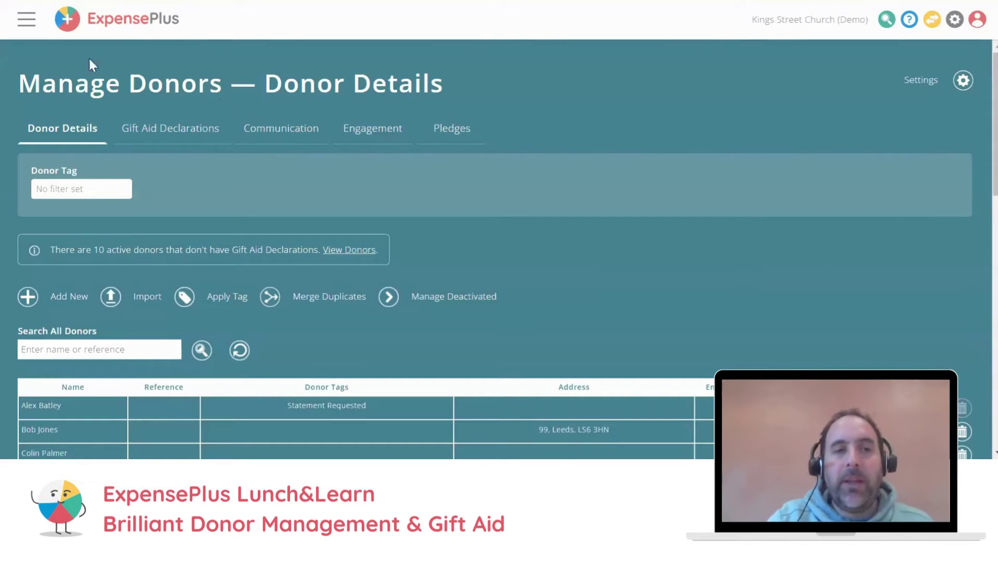
pyautogui.click(25, 25)
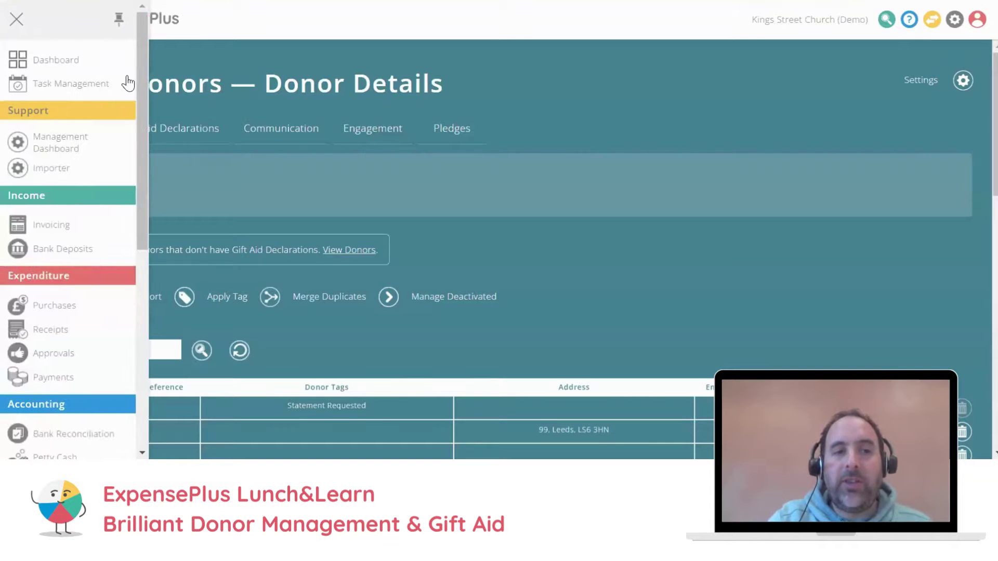
pyautogui.click(337, 182)
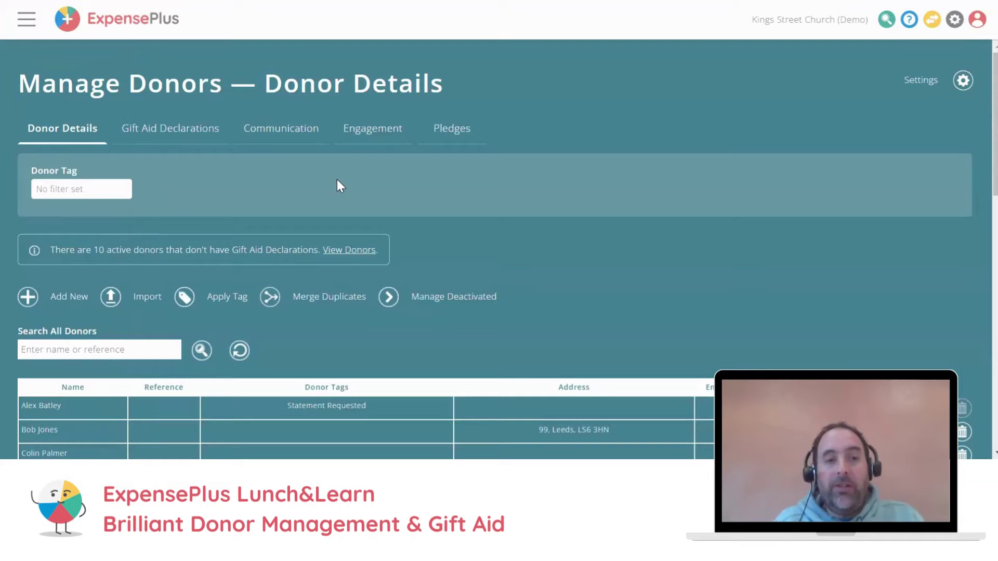
pyautogui.click(26, 19)
pyautogui.scroll(-1, 141, 163)
pyautogui.scroll(-4, 141, 164)
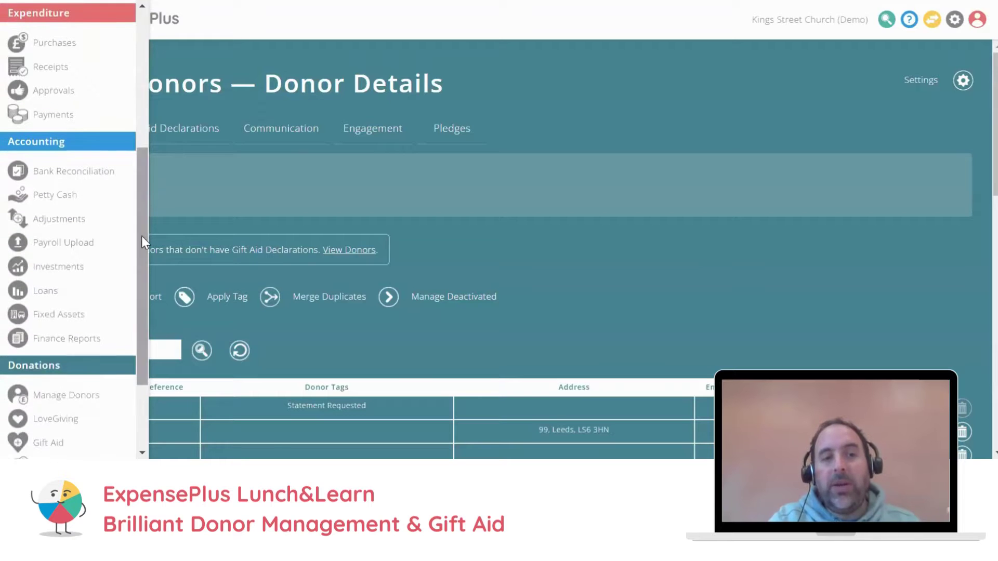
pyautogui.moveTo(137, 349); pyautogui.dragTo(139, 407)
pyautogui.click(69, 381)
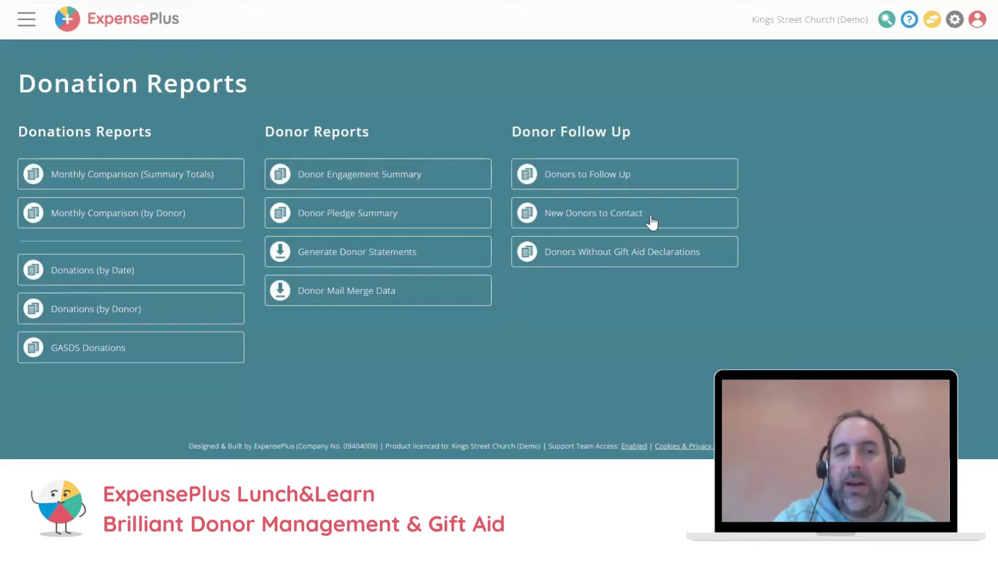
pyautogui.click(26, 19)
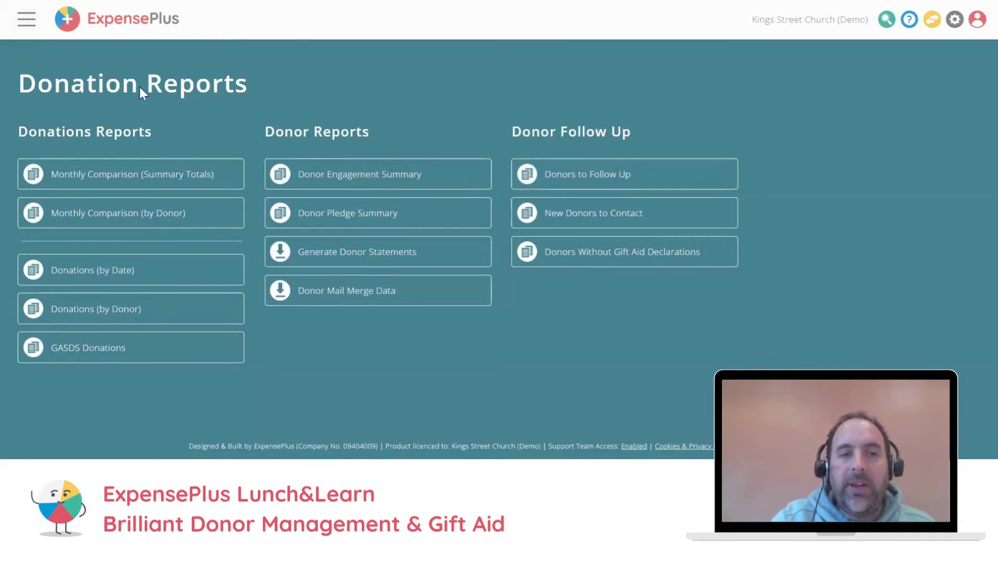
pyautogui.scroll(-2, 135, 234)
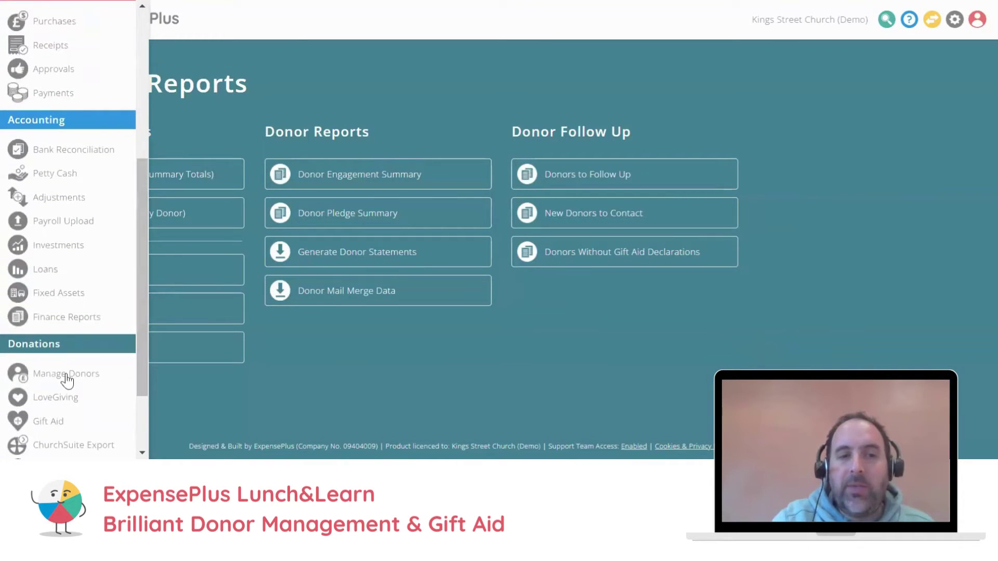
pyautogui.click(67, 375)
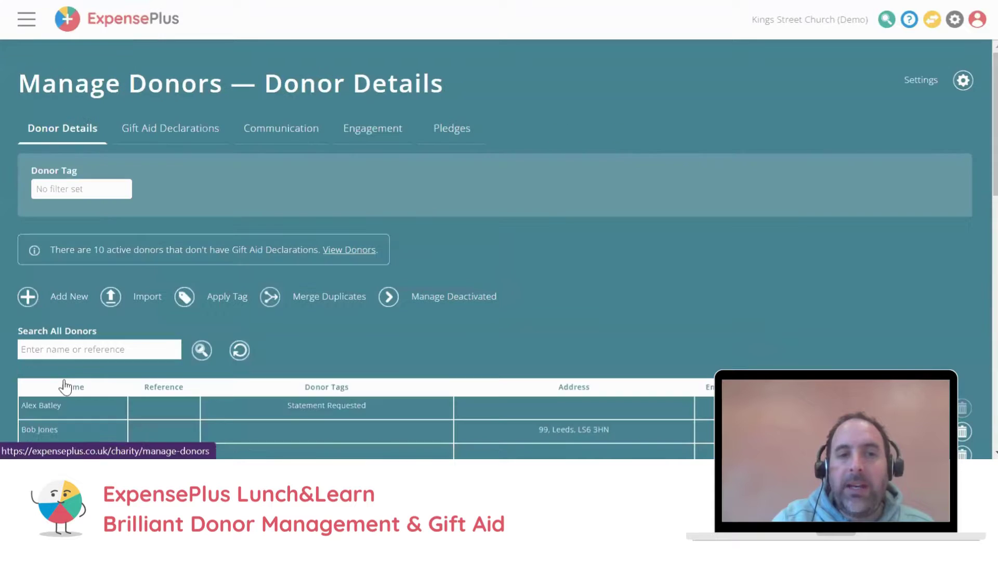
# Add the partner's first name to the first donor's Name, then open their 04/01/2022 Gift Aid declaration.
pyautogui.click(66, 416)
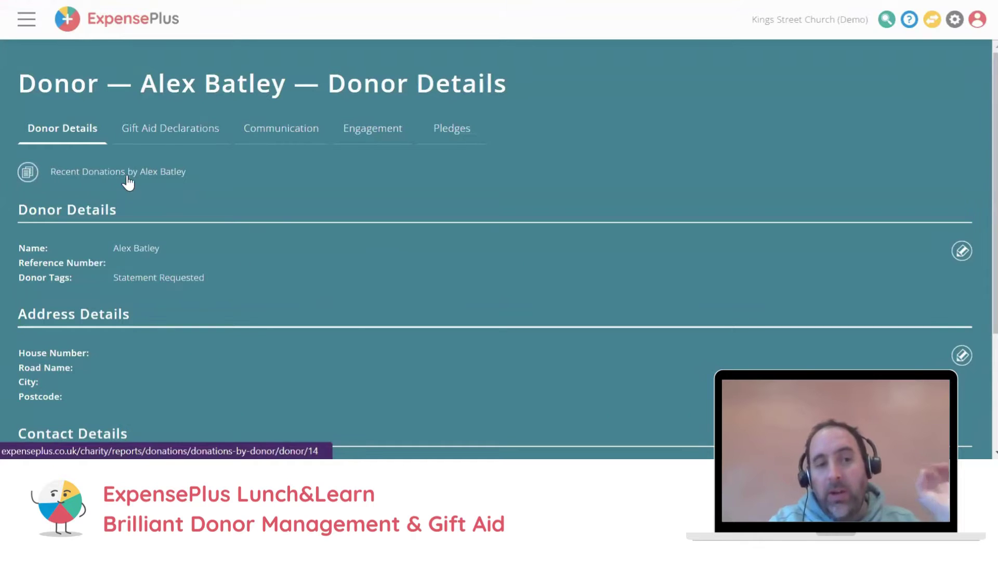
pyautogui.click(962, 252)
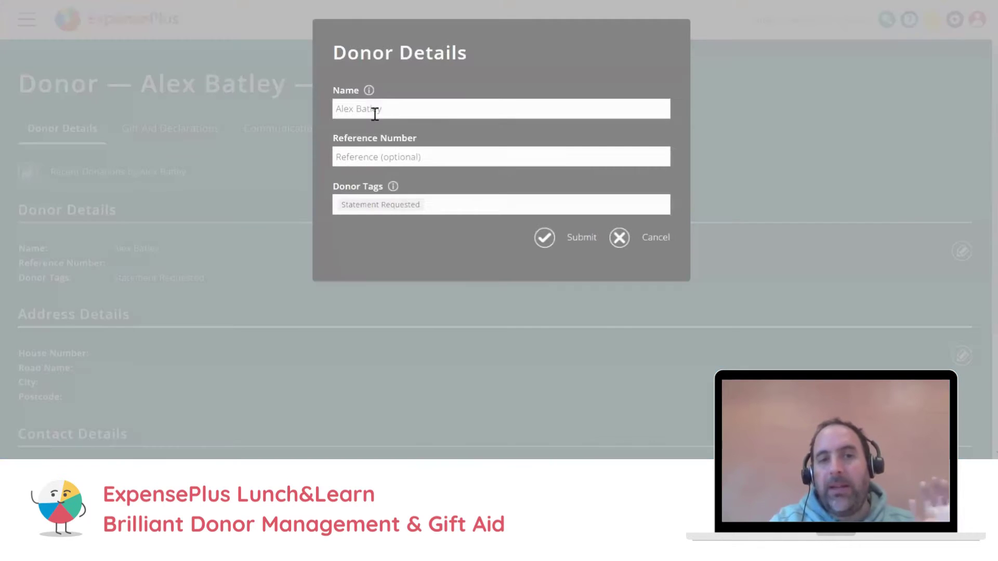
pyautogui.click(355, 110)
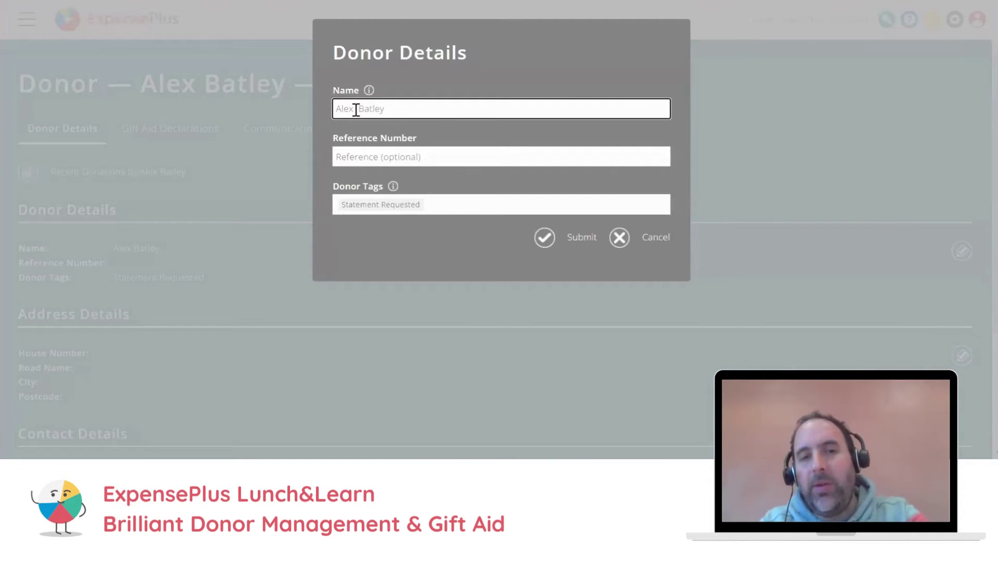
pyautogui.write('& Sarah')
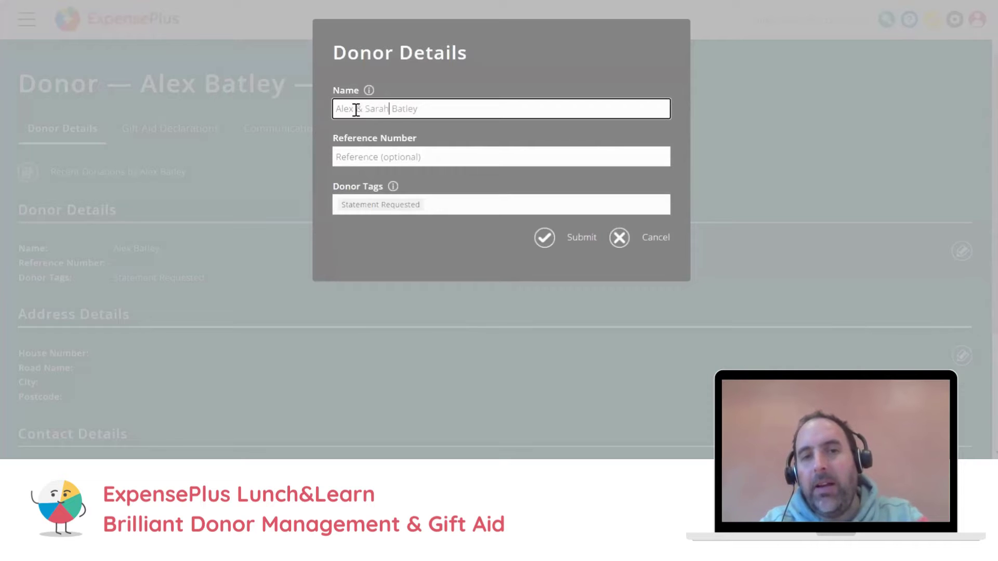
pyautogui.click(440, 108)
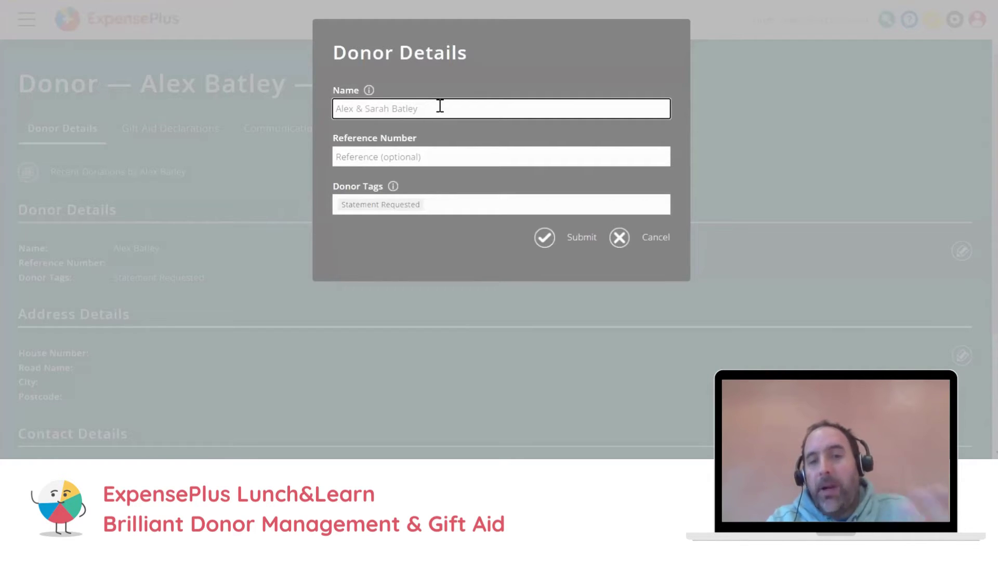
pyautogui.click(564, 241)
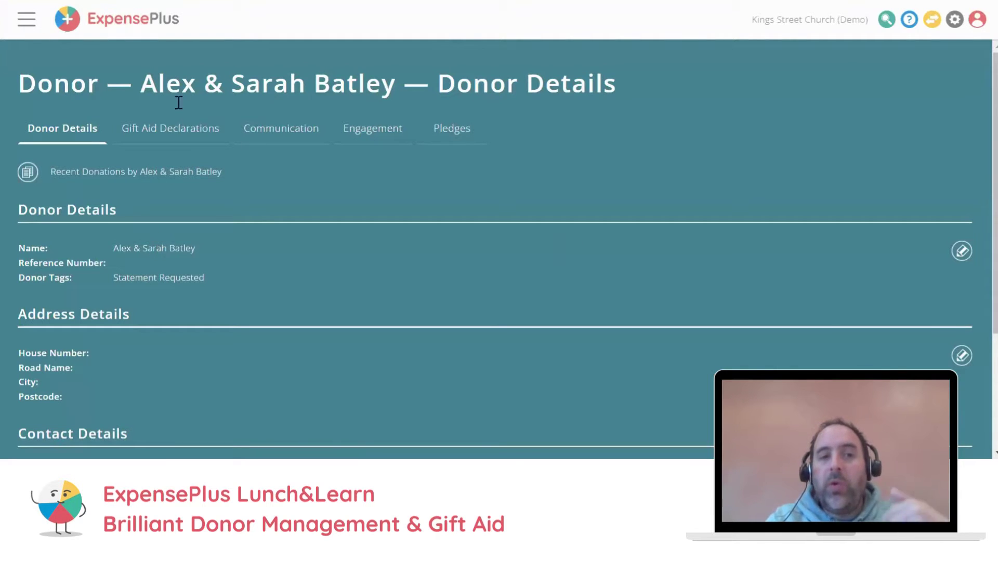
pyautogui.click(166, 138)
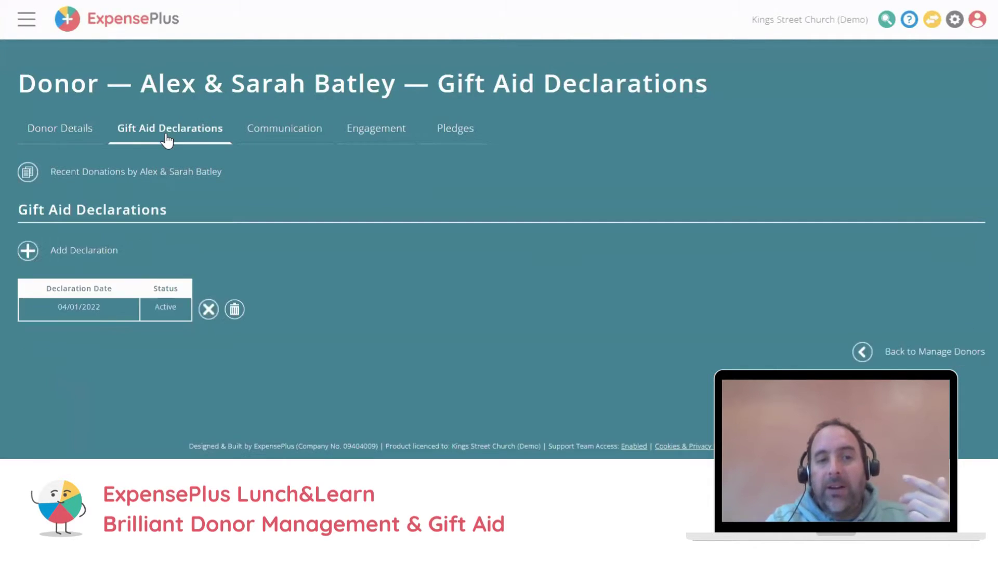
pyautogui.click(120, 310)
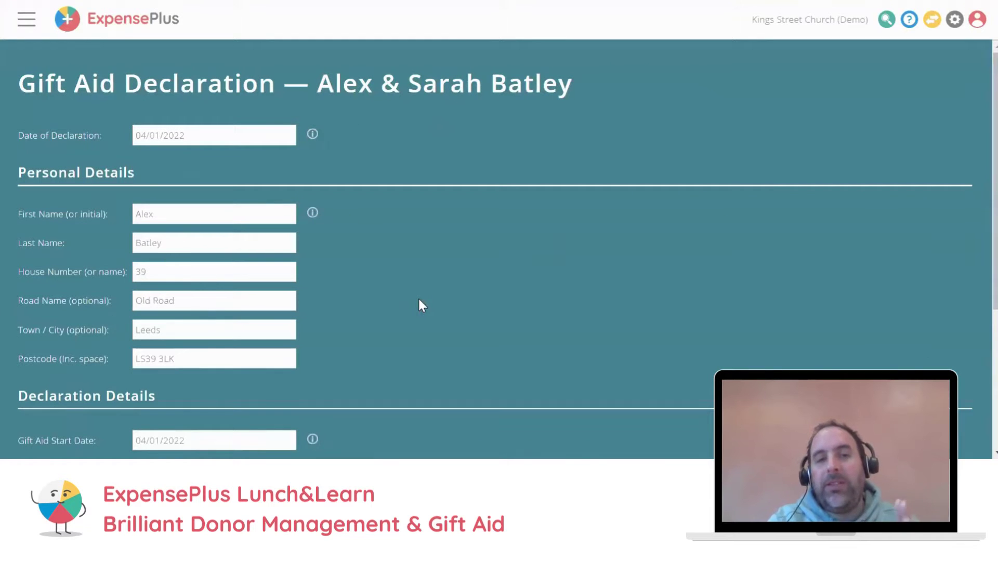